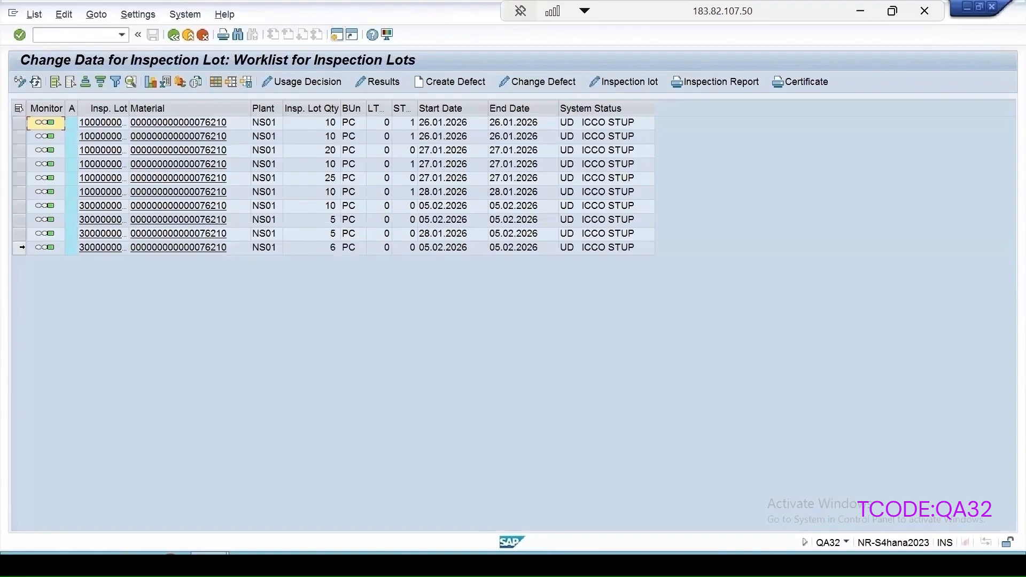
- Display the 6 PC inspection lot of 05.02.2026 and check which data sections it offers
click(18, 88)
click(541, 84)
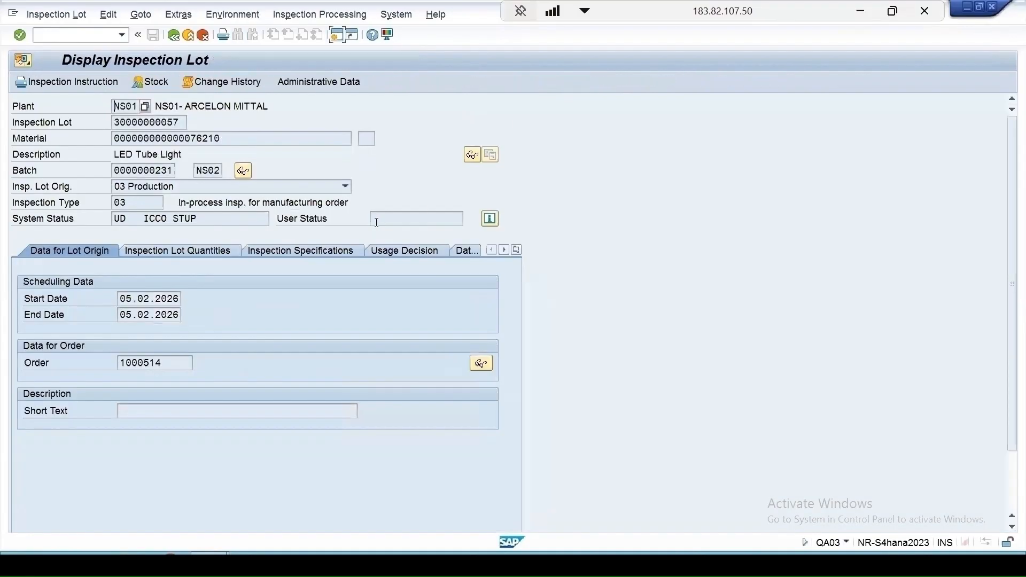
click(516, 250)
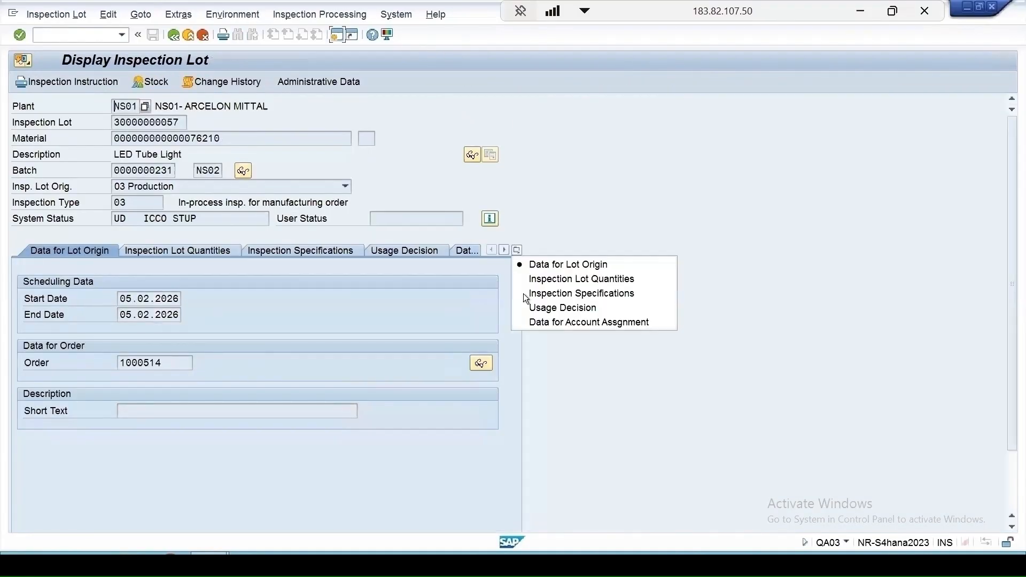
click(523, 331)
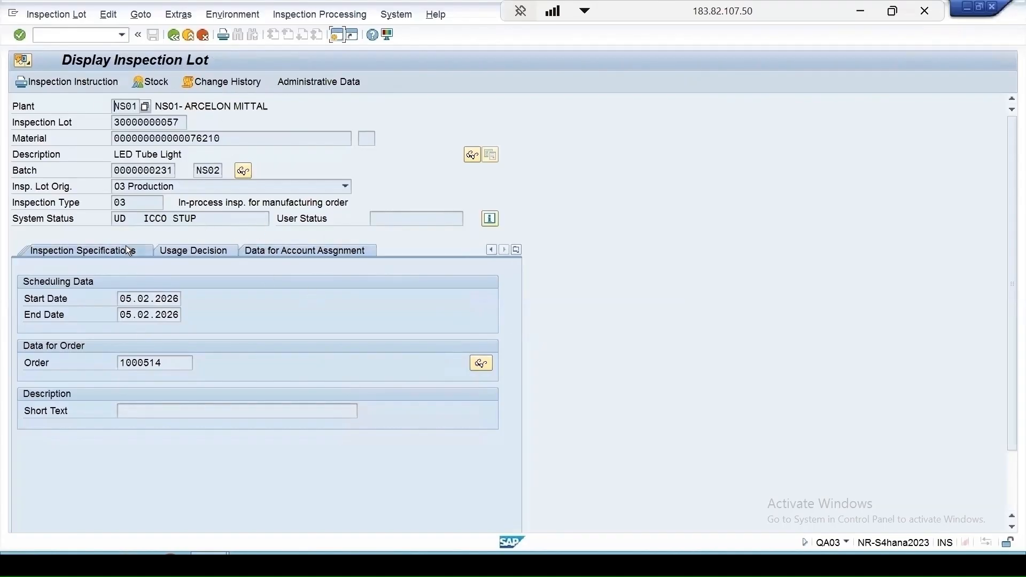
- Go to transaction QCC0 and open Maintain Settings at Client Level under the Quality Management Basic Settings
click(172, 33)
text(/n)
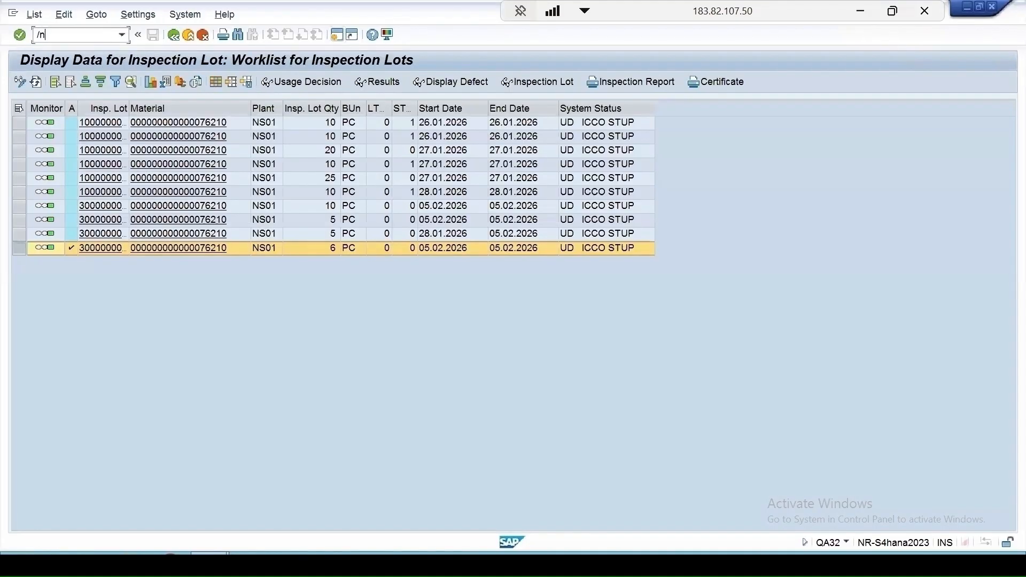
text(qcc0)
key(Return)
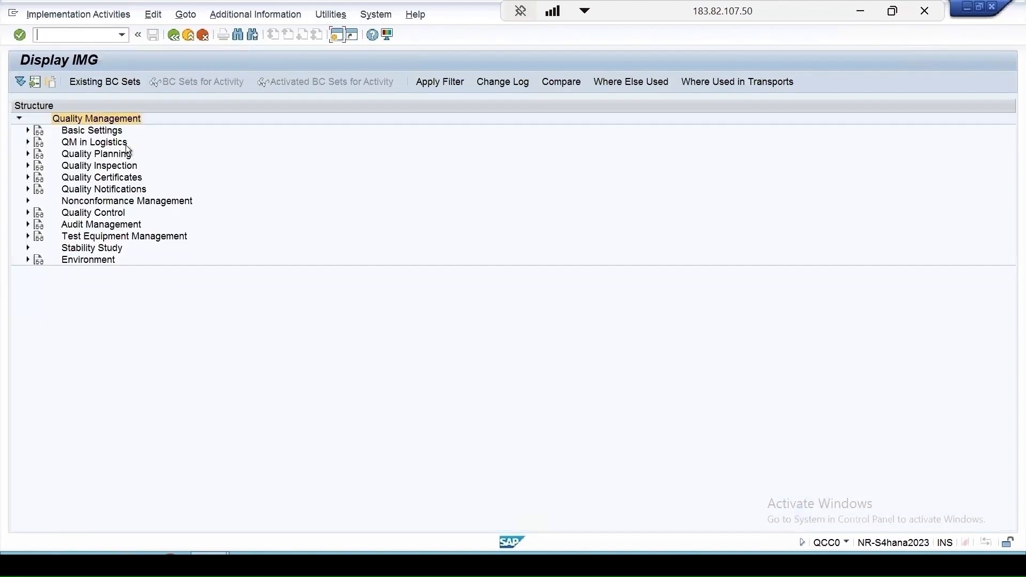
click(27, 130)
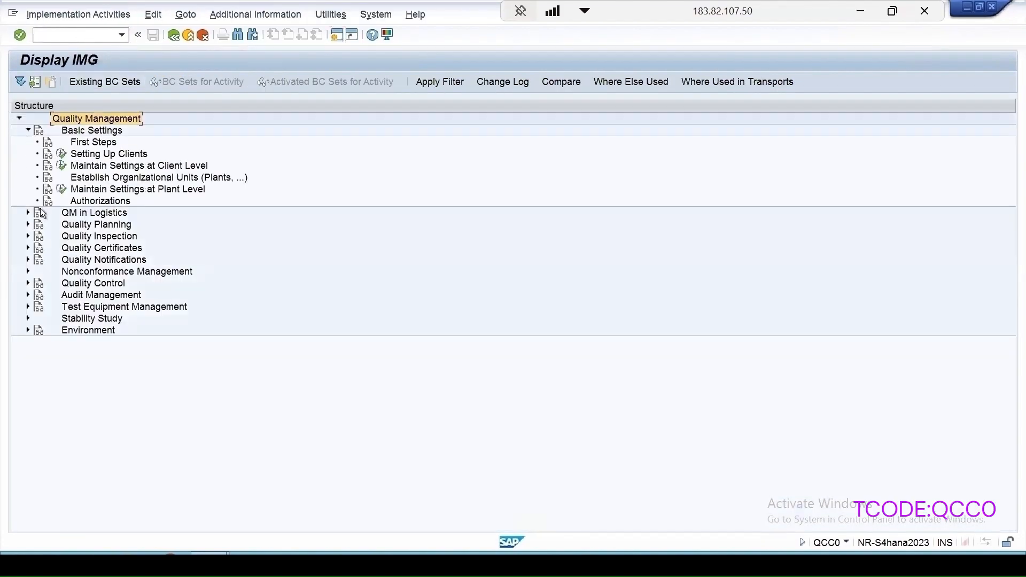
click(60, 169)
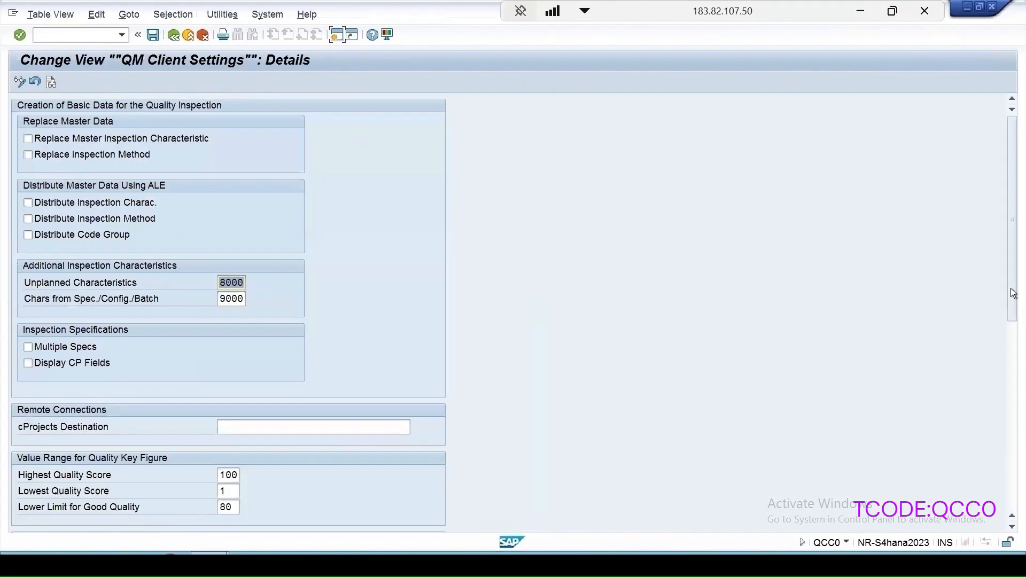
- Activate the Document Link to Insp. Lot and Document Link to Code switches in the QM client's further settings
drag(1011, 304, 1008, 538)
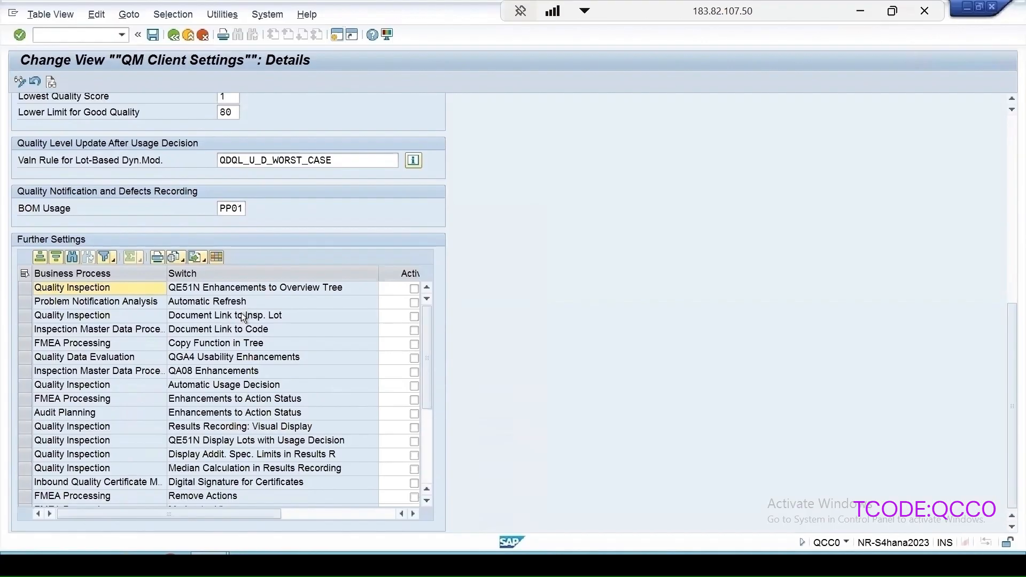
click(415, 317)
click(415, 331)
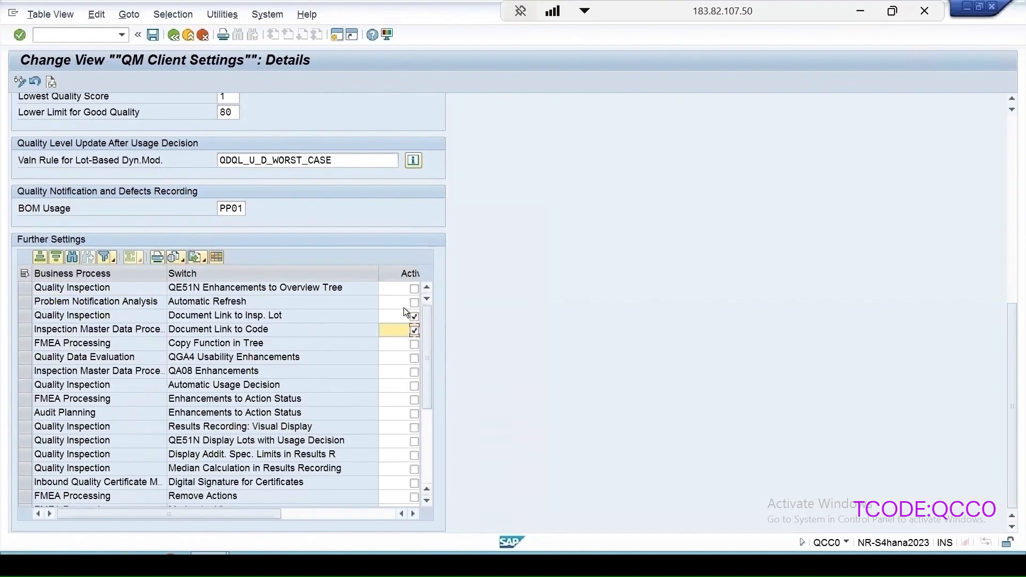
- Save the client settings to the own customizing request described as DMS
click(152, 36)
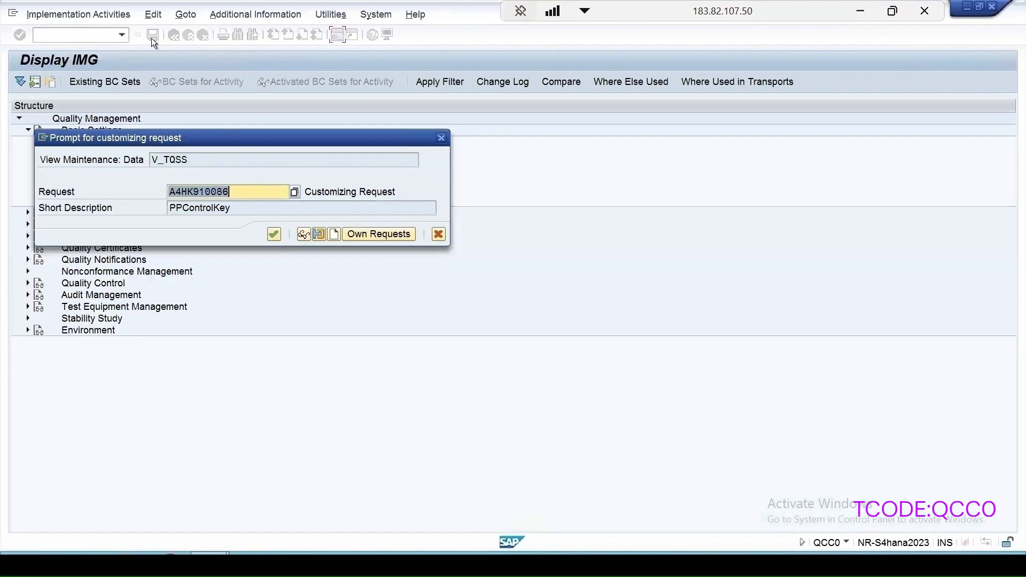
click(378, 240)
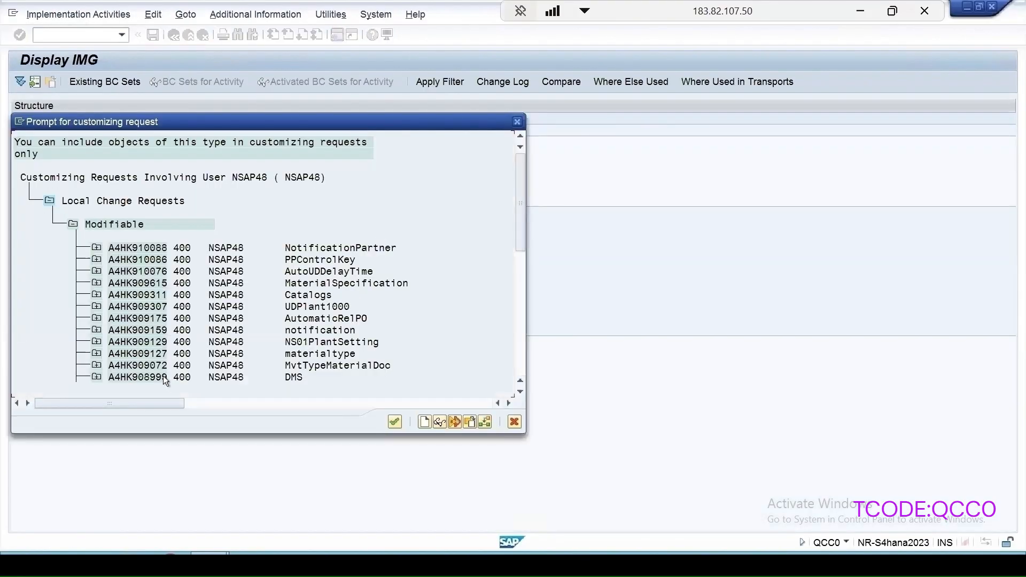
double_click(171, 376)
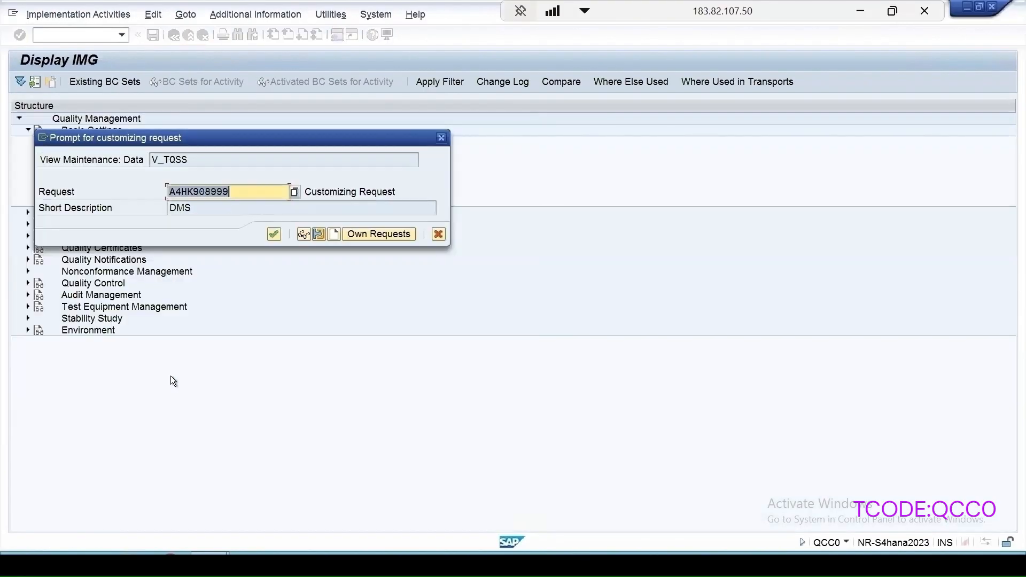
click(273, 235)
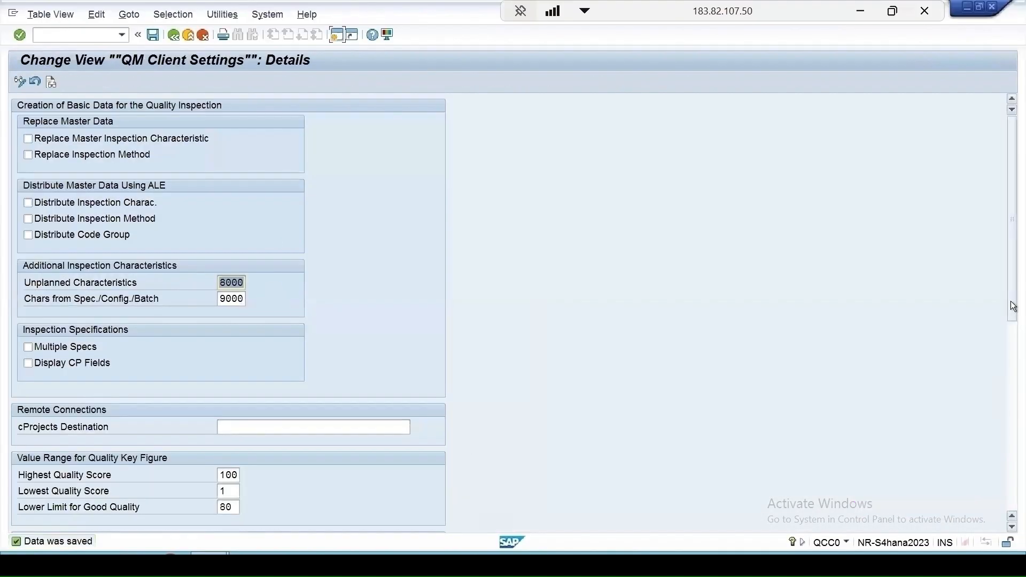
- List all inspection lots in QA32 and display the linked documents in the usage decision of the 6 PC lot
scroll(1014, 401, down, 10)
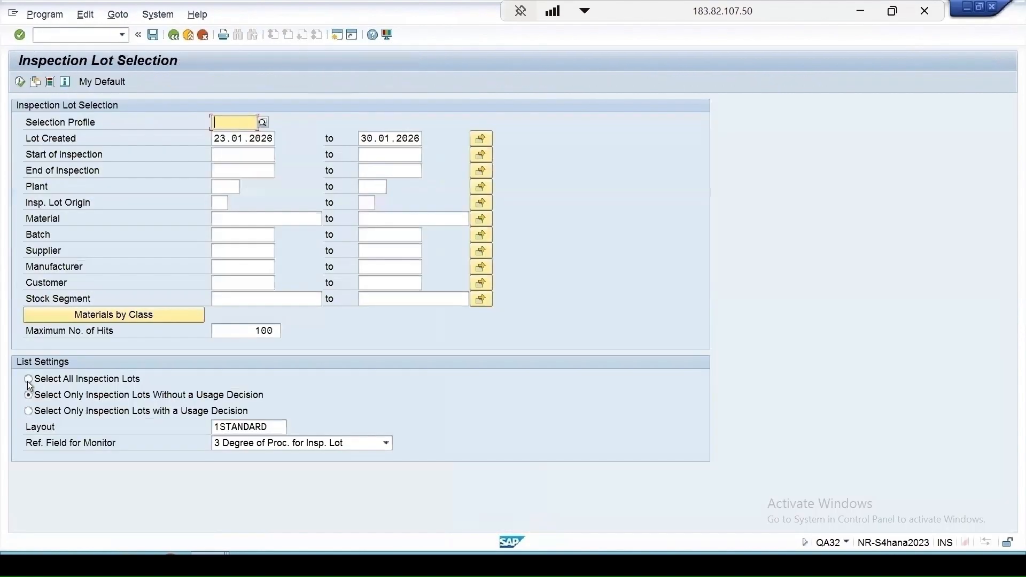
click(28, 379)
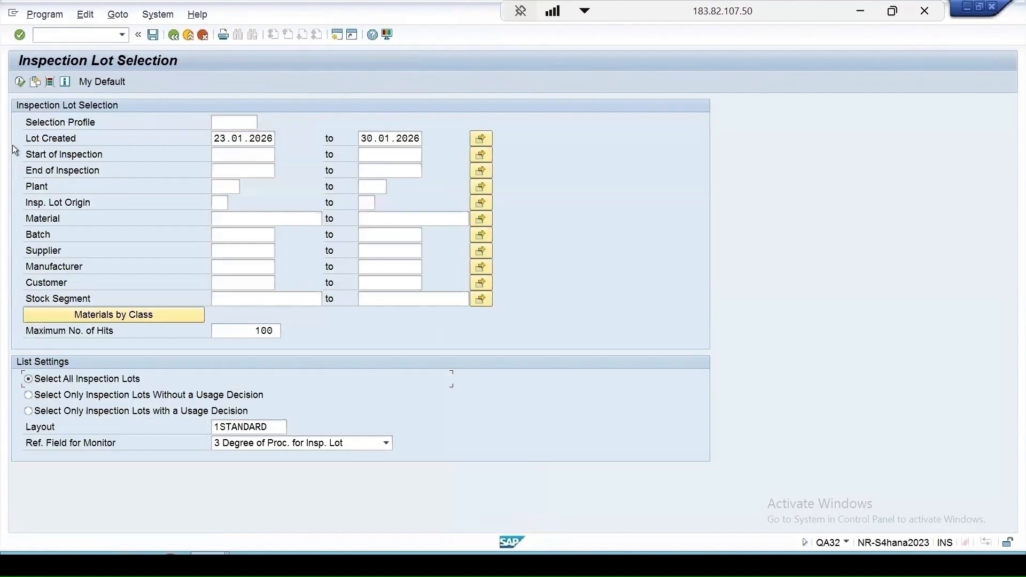
click(20, 82)
click(21, 248)
click(20, 82)
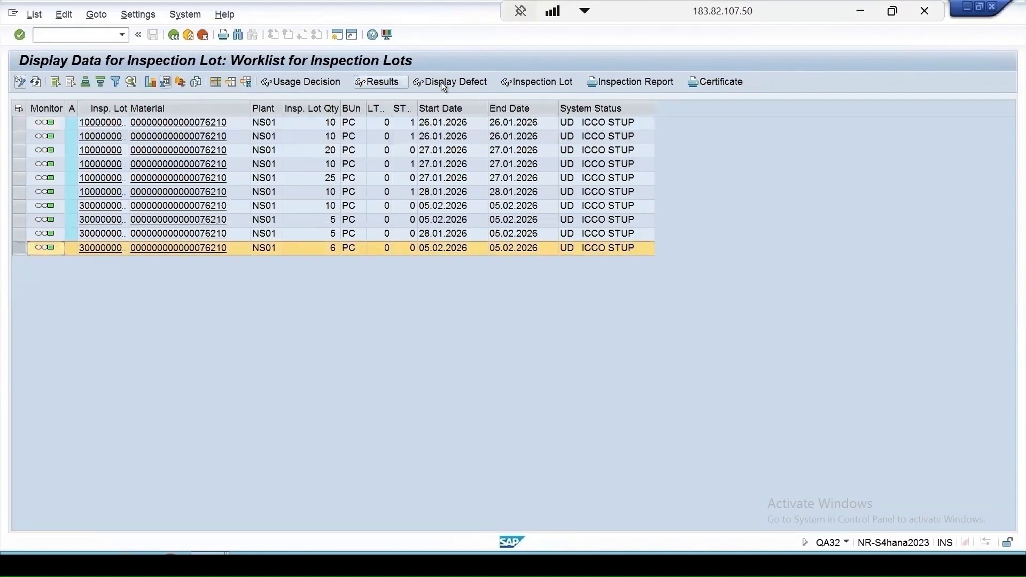
click(307, 81)
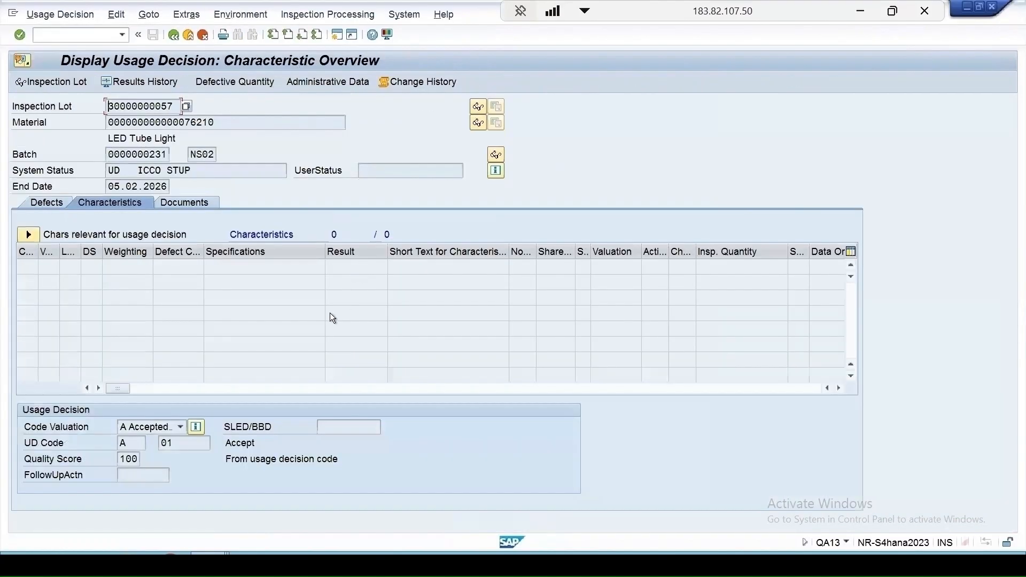
click(193, 205)
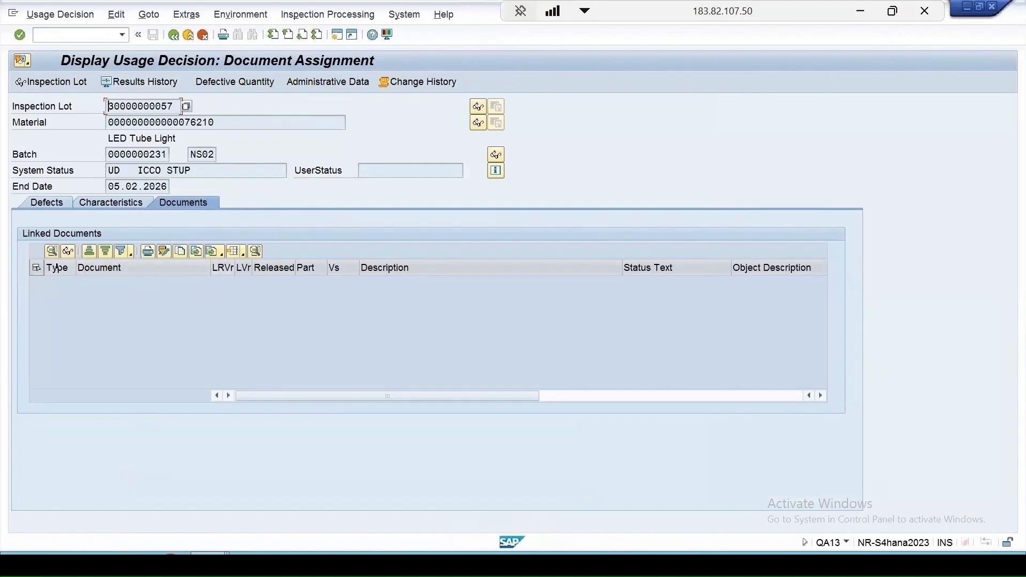
- Leave the usage decision and open the SAP Reference IMG through transaction SPRO
click(78, 35)
text(/n)
key(Return)
text(spro)
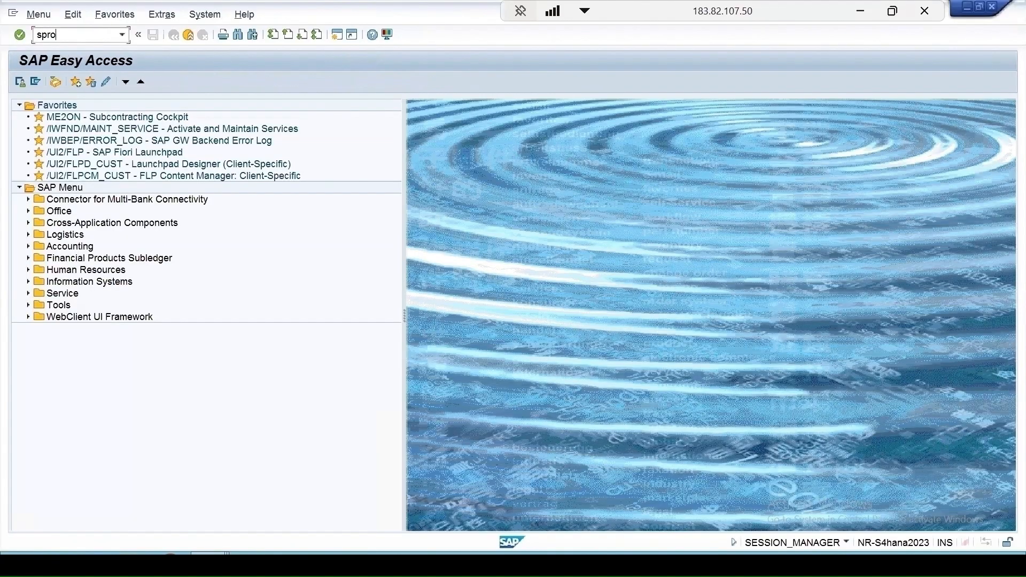
key(Return)
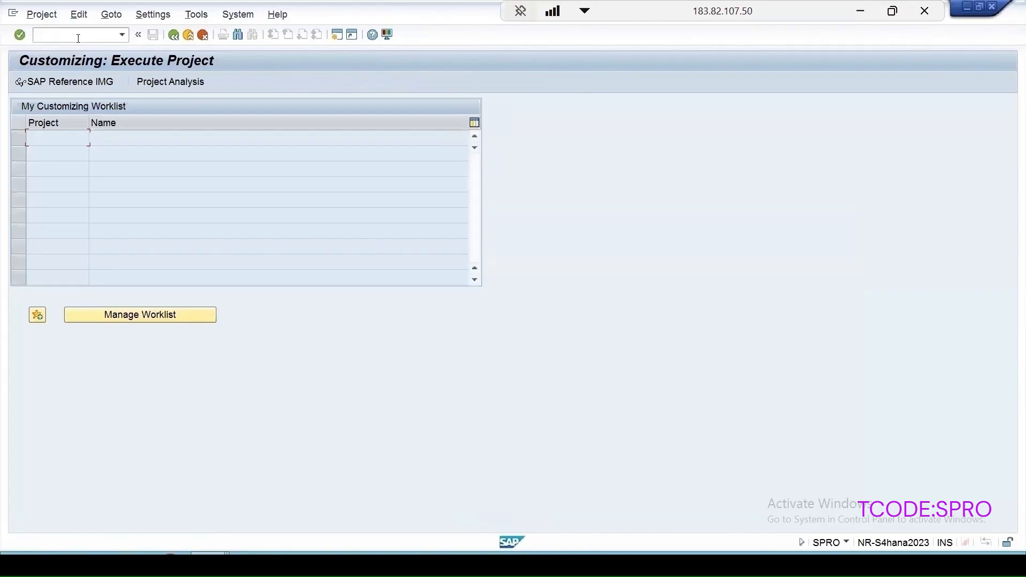
click(91, 81)
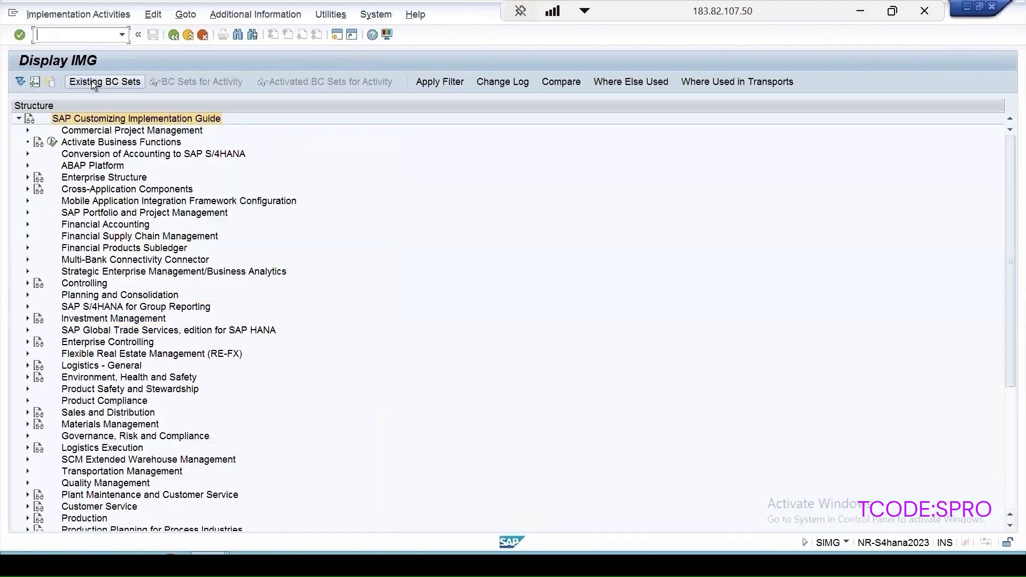
- Review the number range intervals for document numbers in the Document Management control data, and return to the IMG structure
click(26, 189)
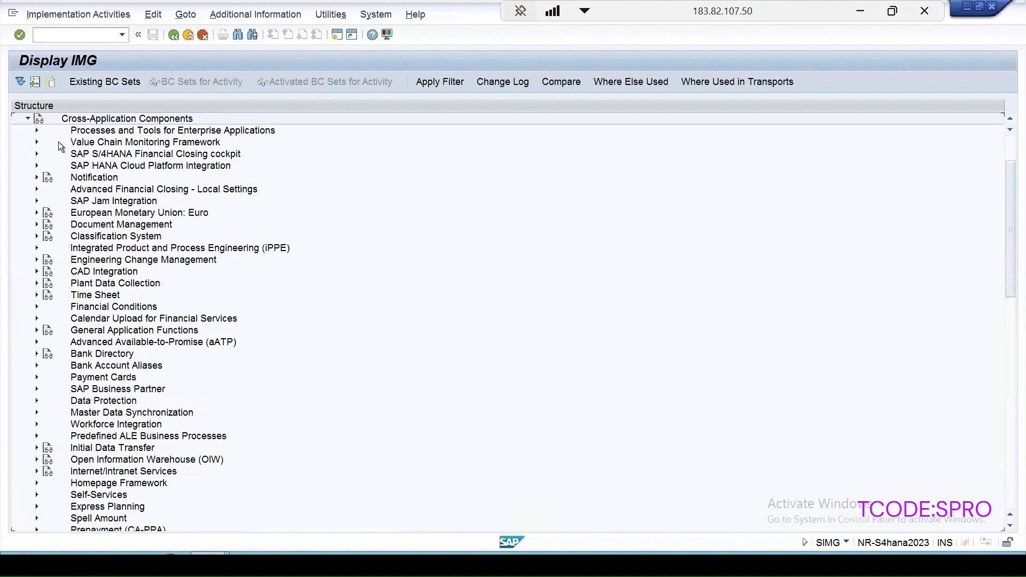
click(36, 224)
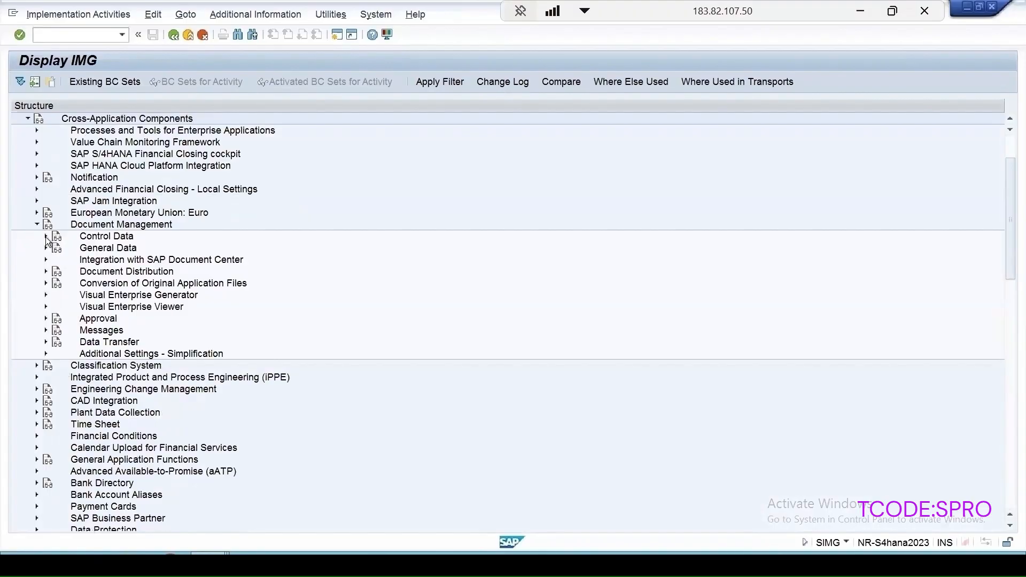
click(46, 237)
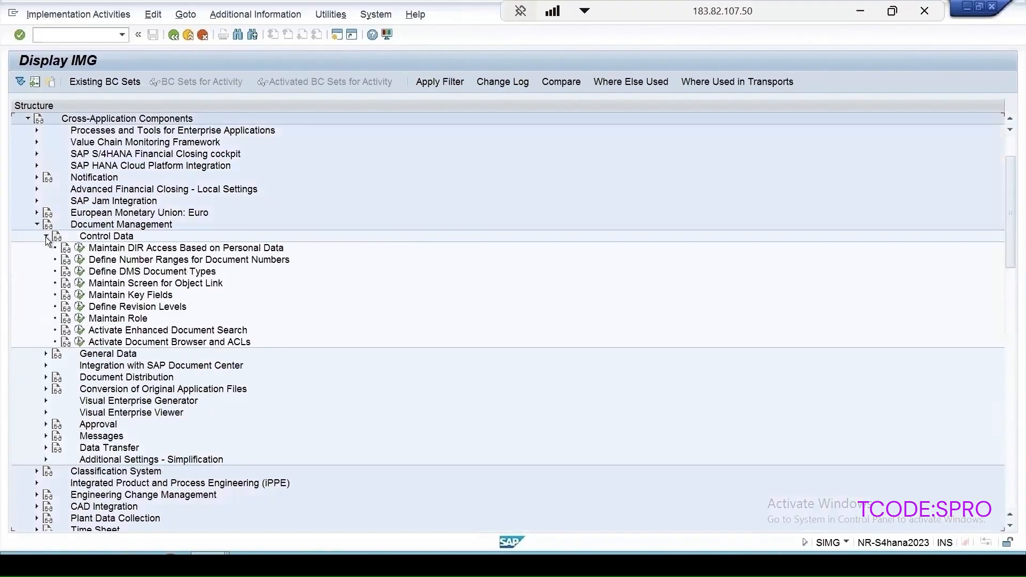
click(79, 262)
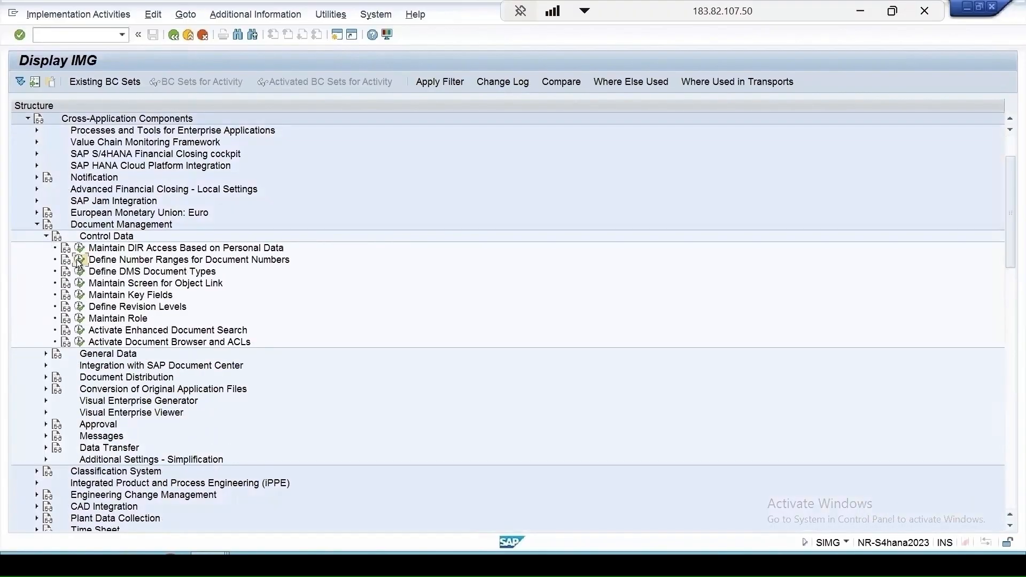
click(197, 143)
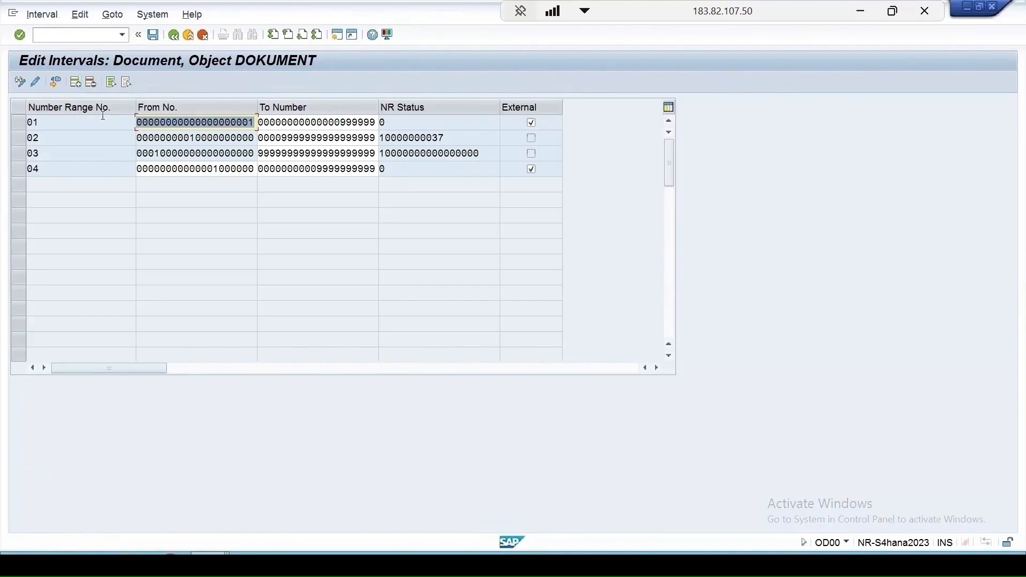
click(174, 35)
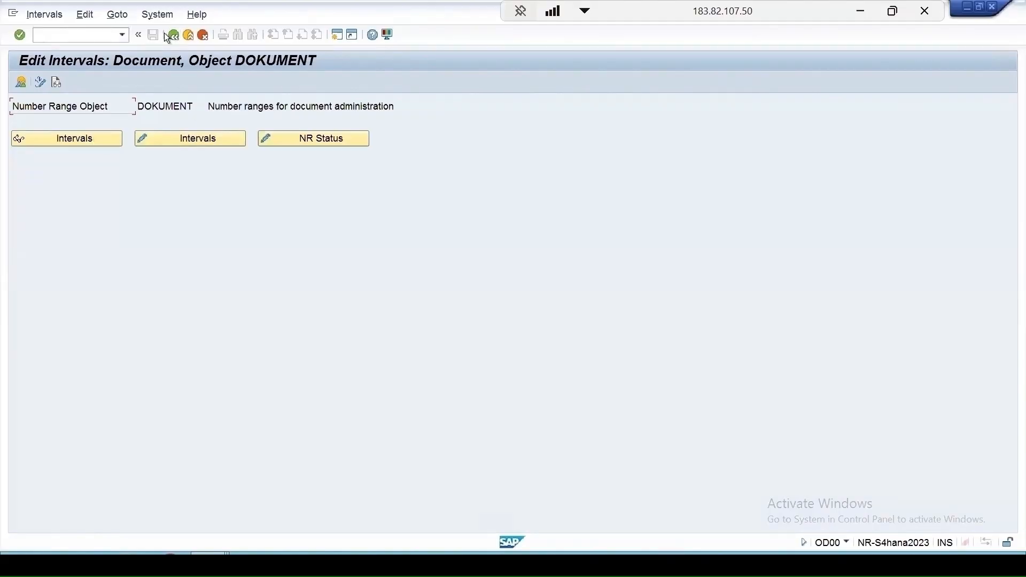
click(174, 36)
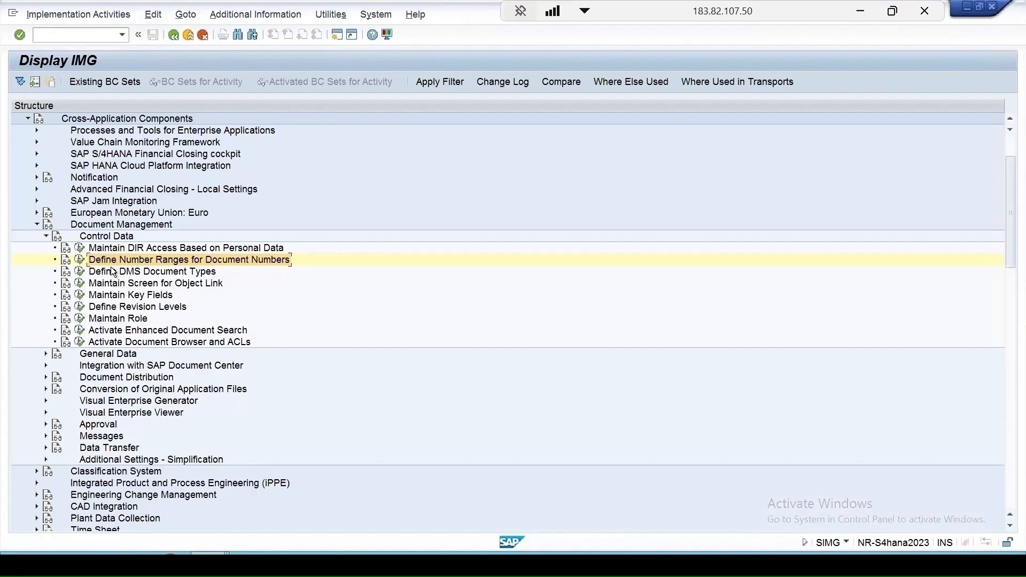
- Open Define DMS Document Types and widen the dialog structure area to show its full entries
click(82, 273)
drag(156, 309, 290, 312)
- Go to transaction OACT and accept the cross-client notice to open the storage category overview
click(78, 35)
text(/n)
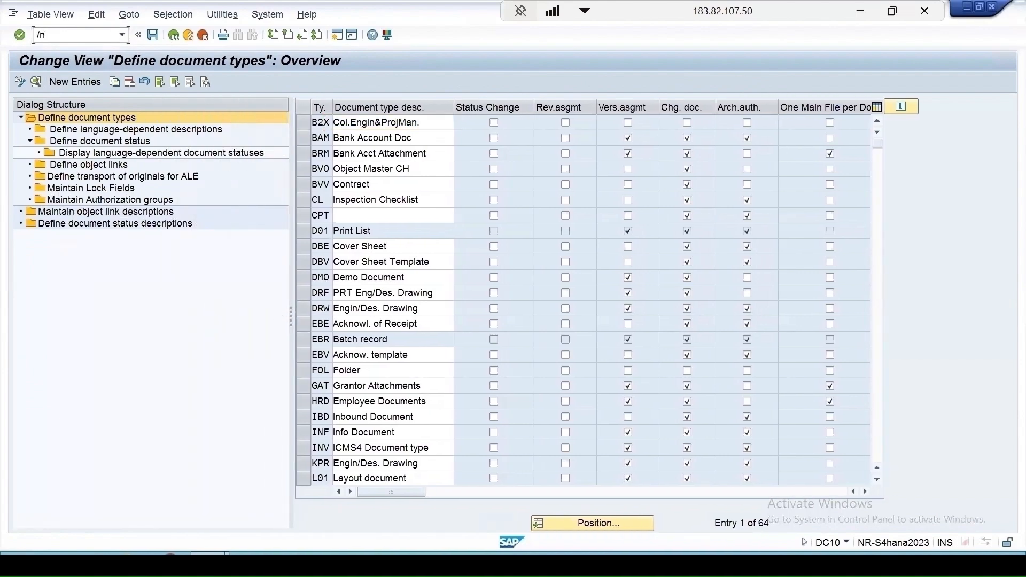
text(oact)
key(Return)
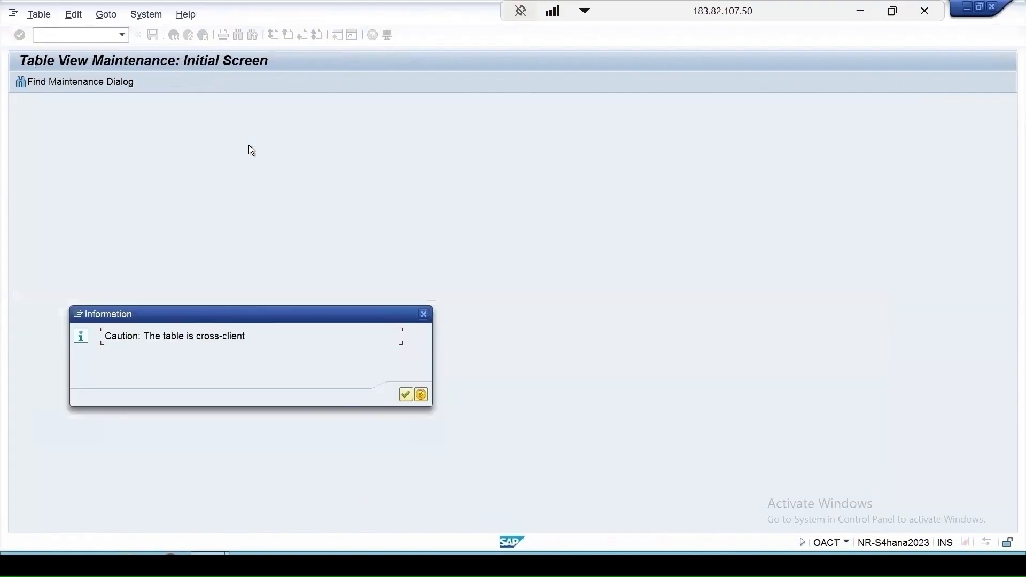
key(Return)
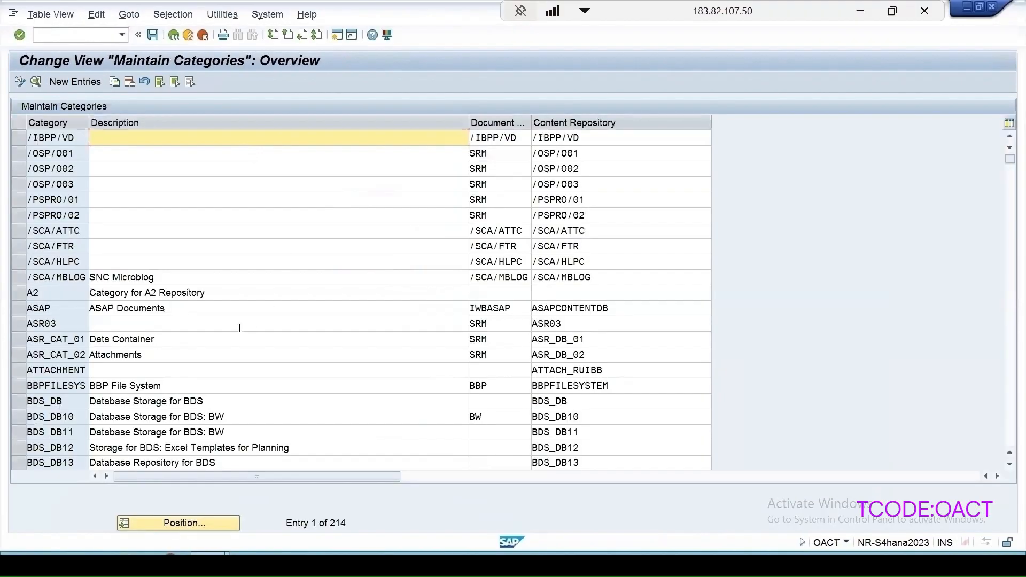
- Find the storage category DMS_C1_ST and open its details to examine its document area and content repository
scroll(239, 327, down, 16)
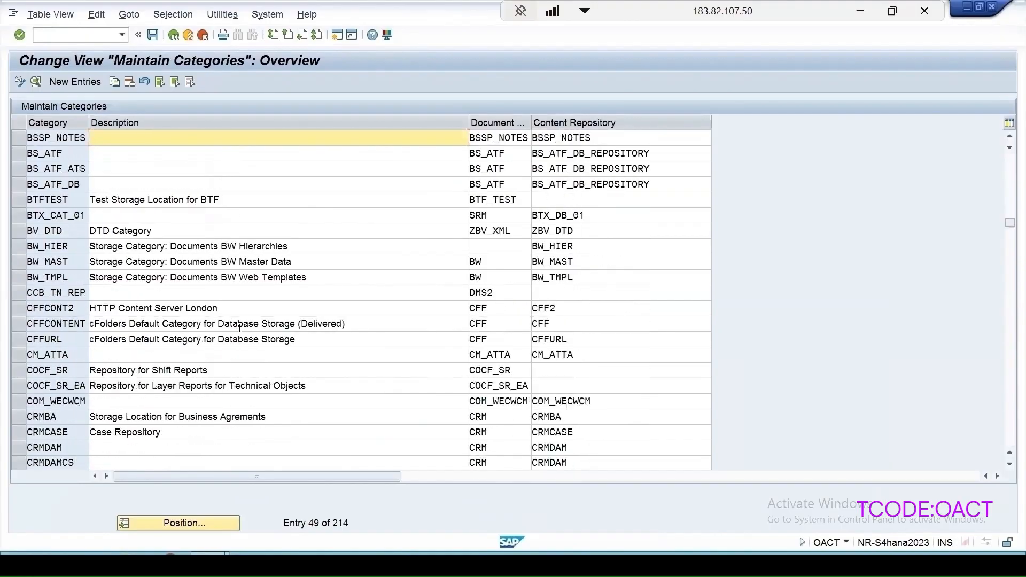
scroll(238, 328, down, 20)
scroll(113, 396, up, 4)
scroll(112, 397, up, 3)
scroll(112, 396, up, 14)
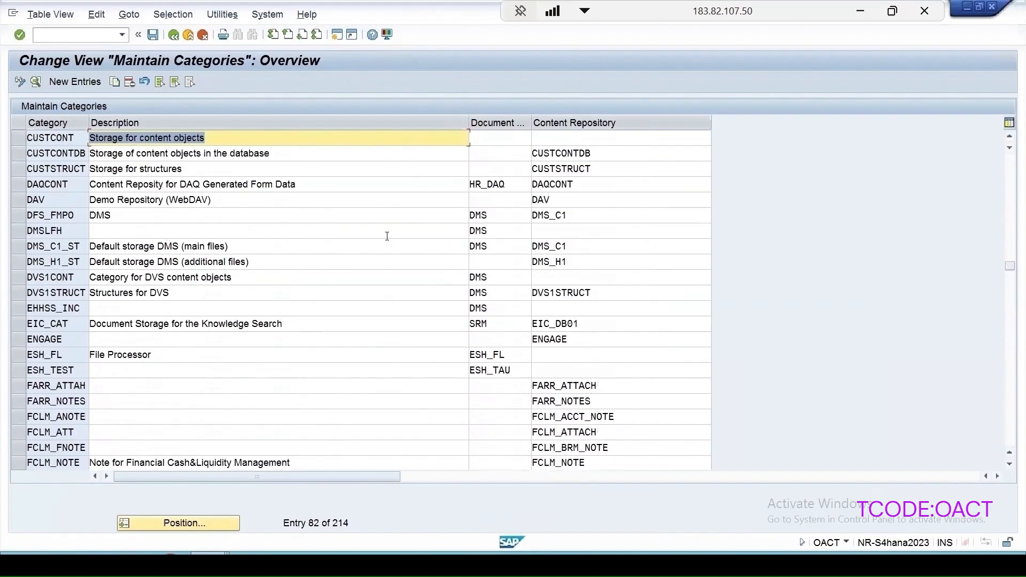
double_click(550, 247)
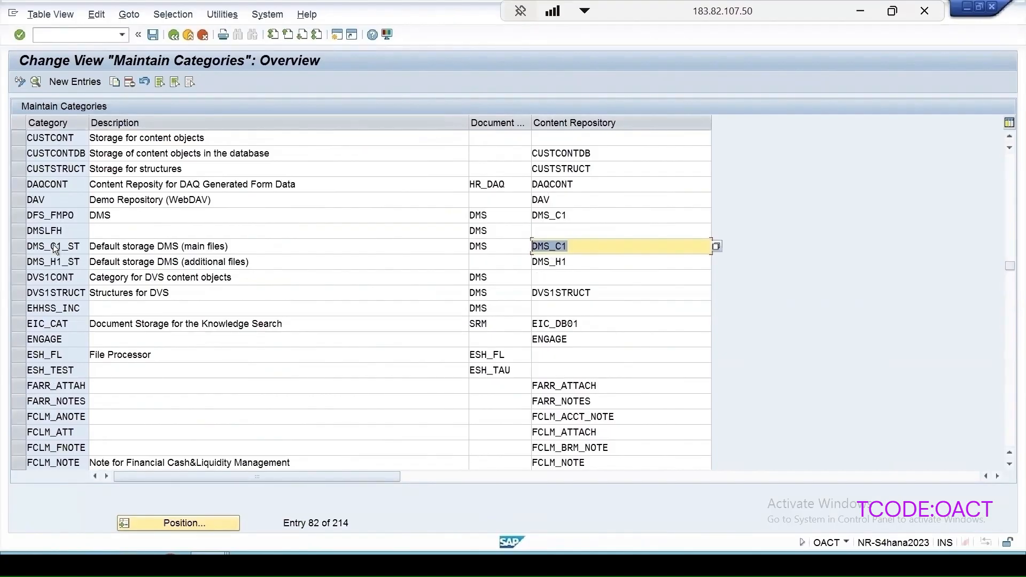
double_click(170, 248)
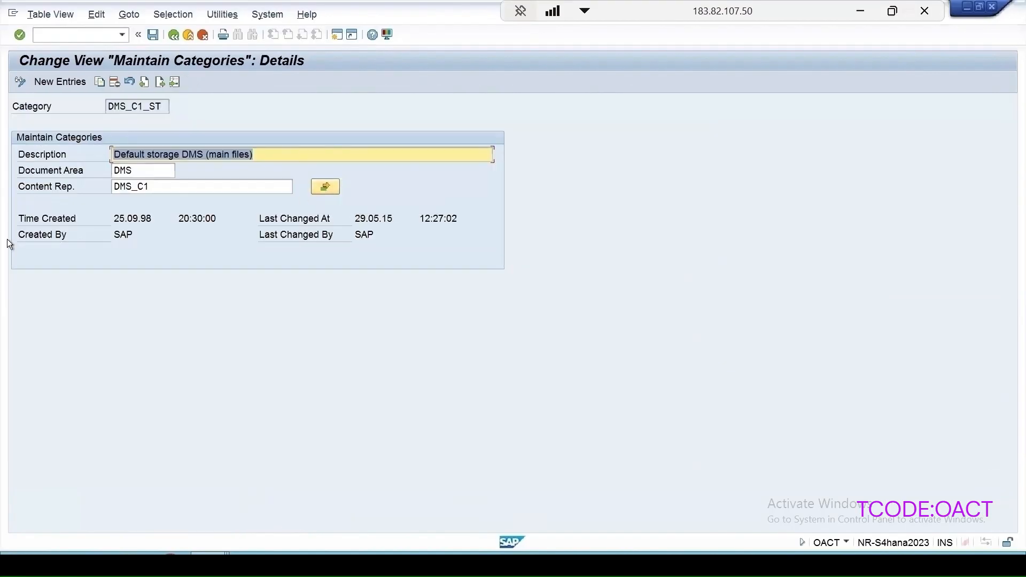
- Open the content repository assigned to the storage category and view it in full administration
click(325, 187)
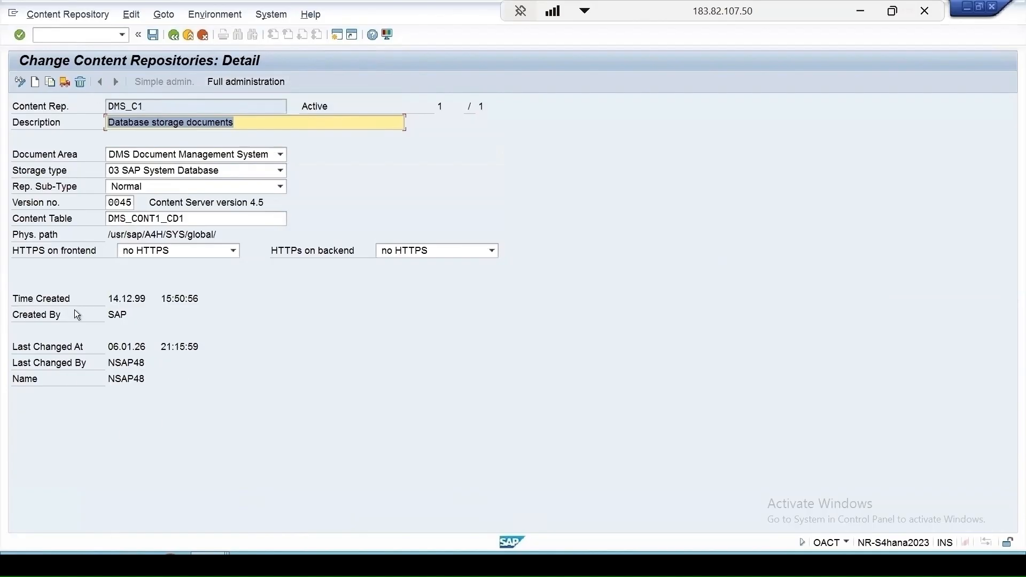
click(245, 80)
- Go to transaction QCC0 and open Define Document Types in the Central Functions of the Environment node
key(ctrl+slash)
text(/n)
key(Return)
text(qcc0)
key(Return)
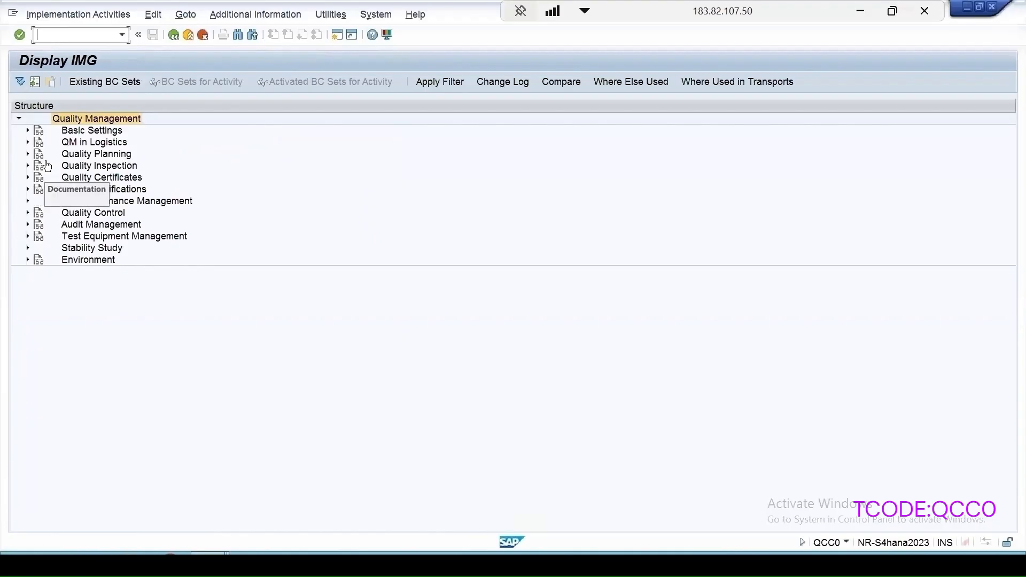
click(28, 260)
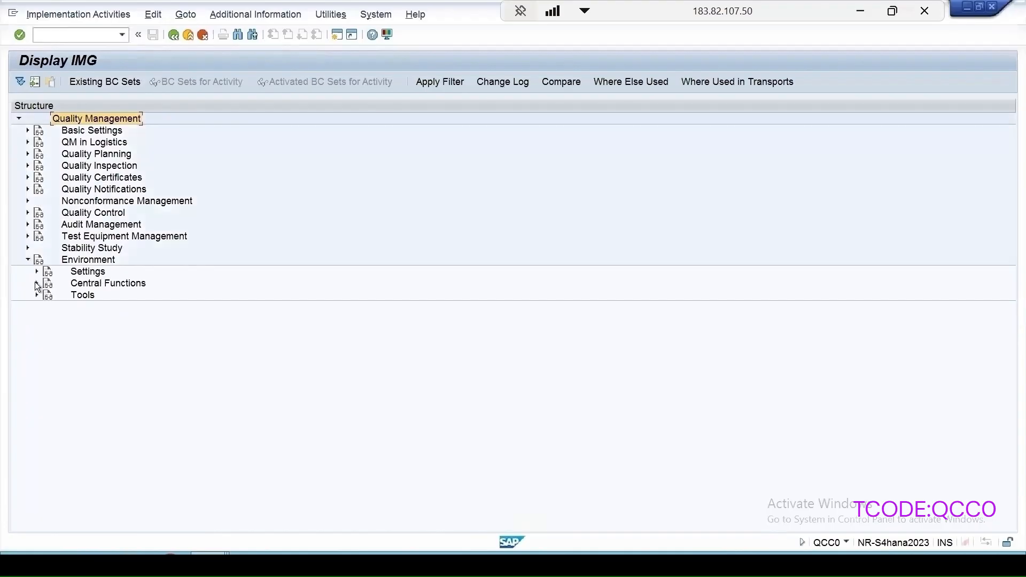
click(36, 283)
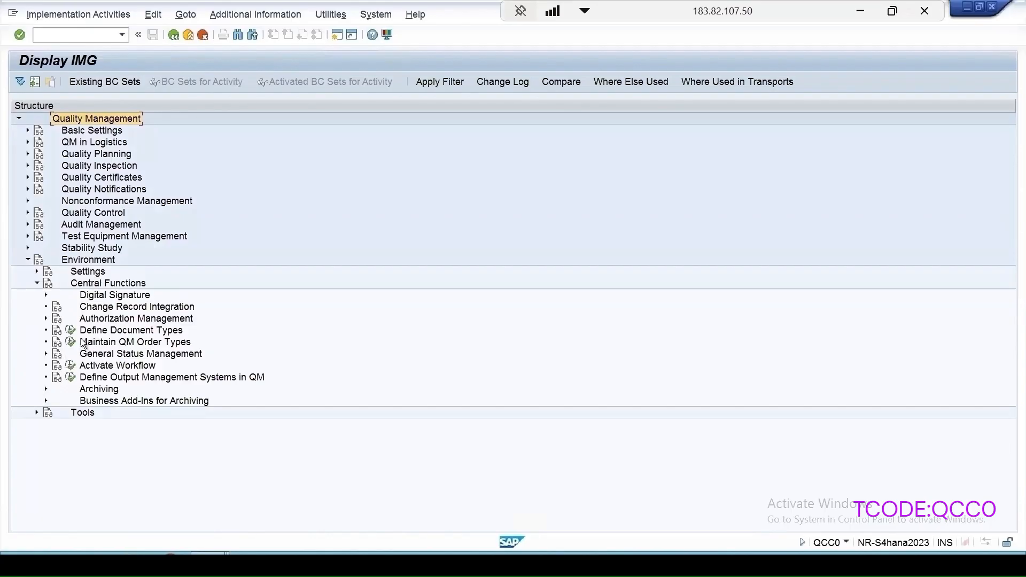
double_click(142, 329)
- Widen the dialog structure area and the document type column, and open the details of document type DRW
drag(160, 324, 276, 349)
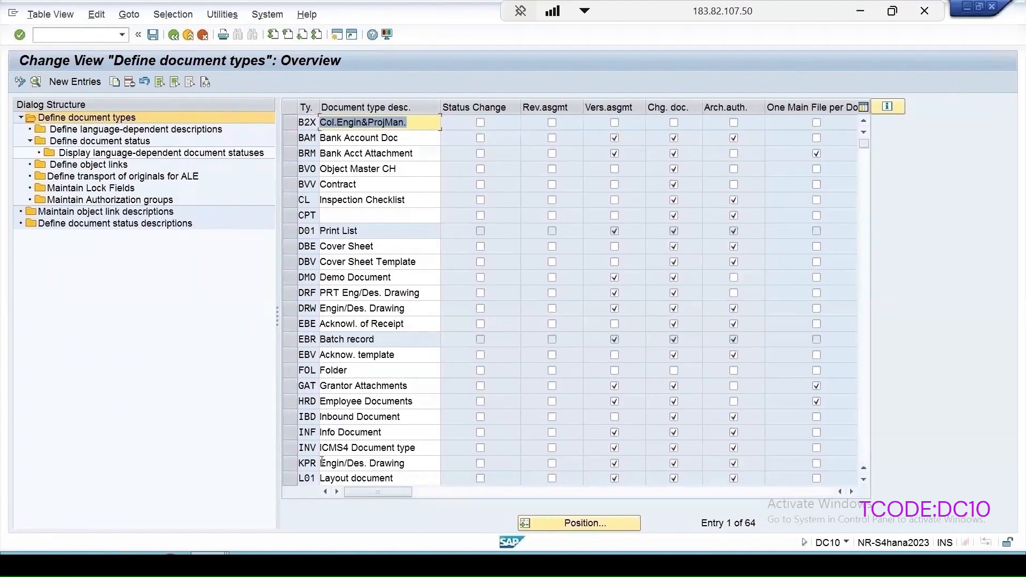
drag(318, 104, 336, 105)
scroll(362, 404, down, 10)
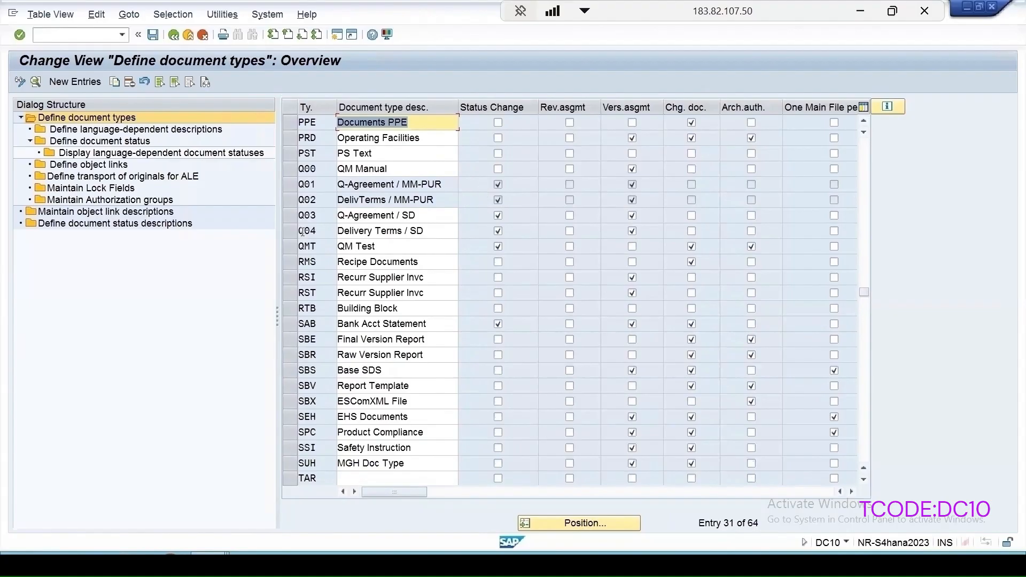
scroll(413, 337, up, 2)
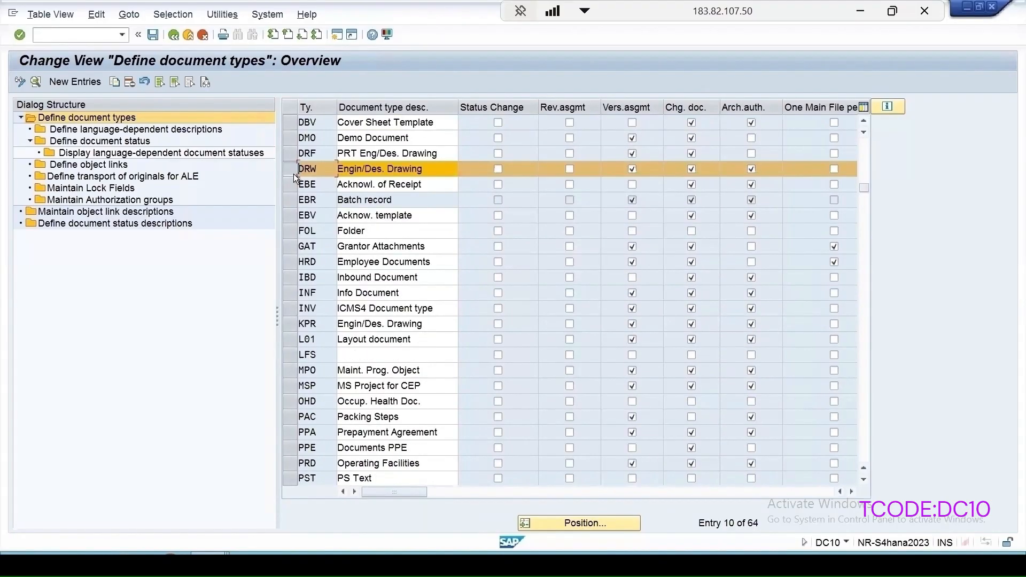
double_click(323, 168)
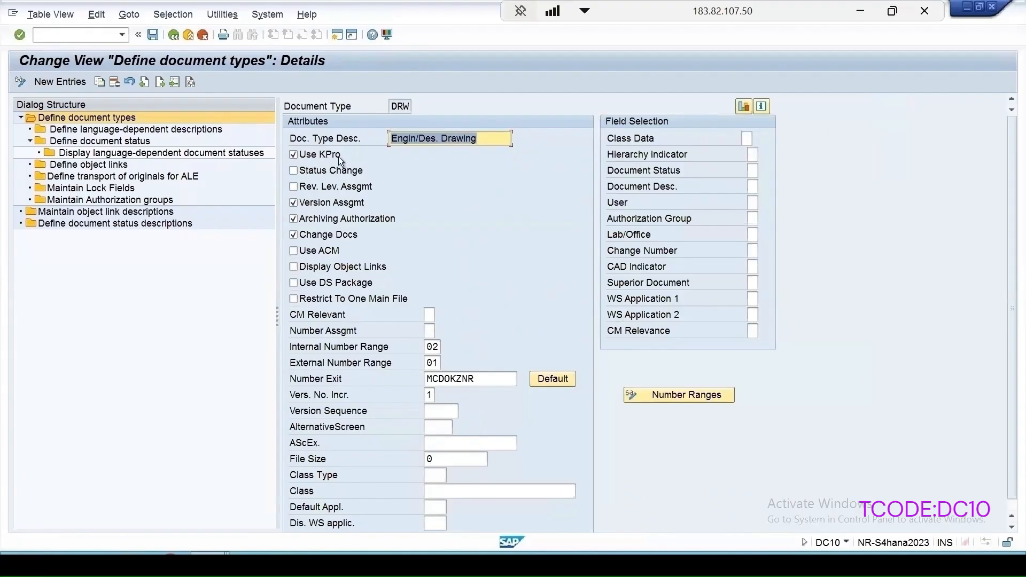
- Read the help for DRW's Use KPro indicator, review the remaining attributes, and return to the document type overview
click(293, 154)
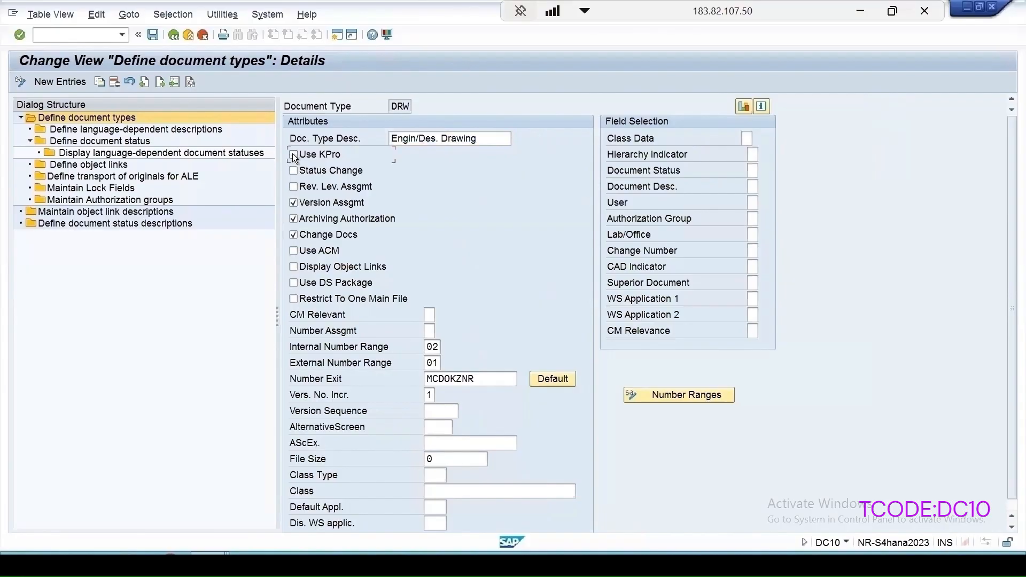
key(F1)
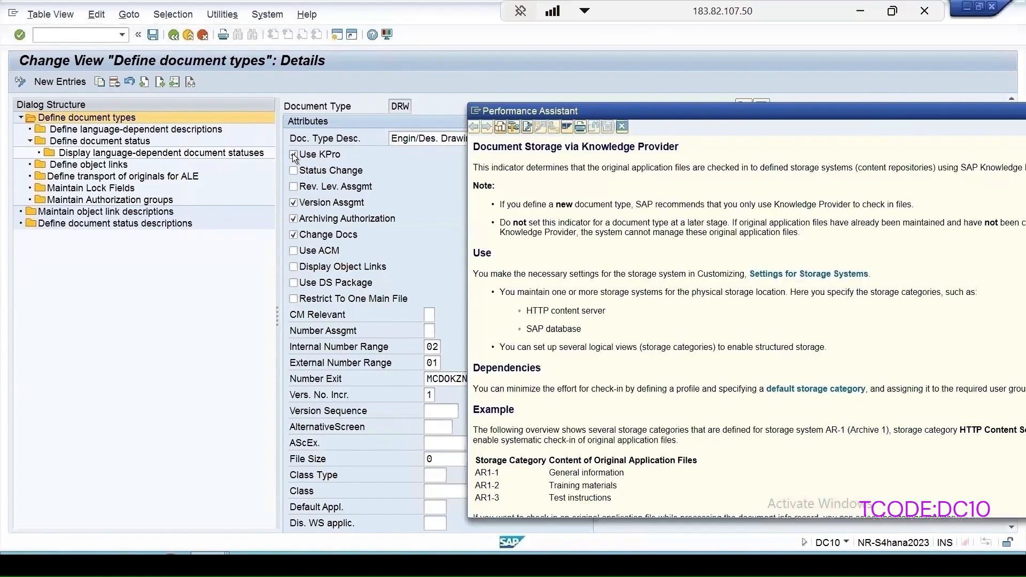
click(620, 126)
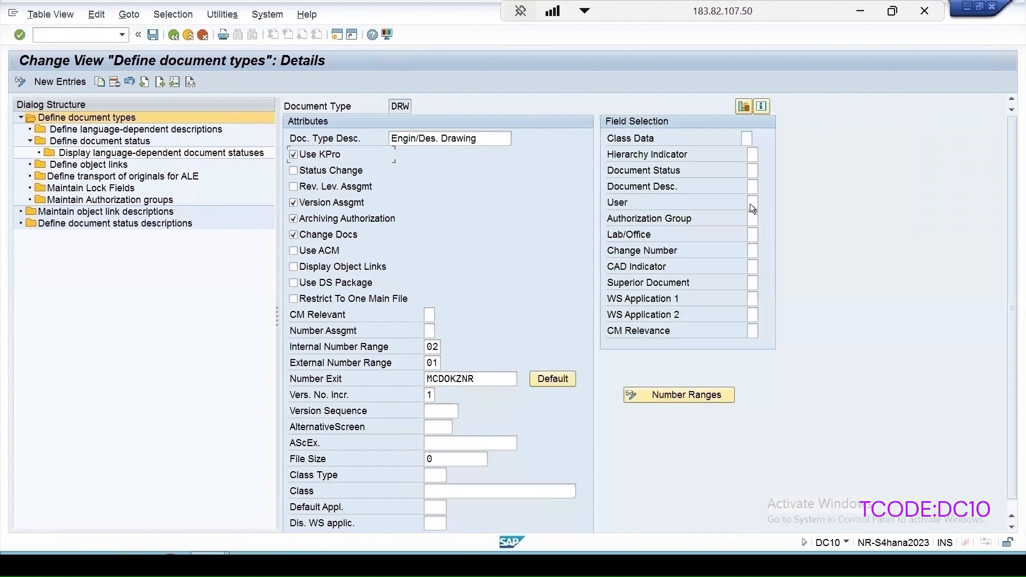
scroll(591, 454, down, 1)
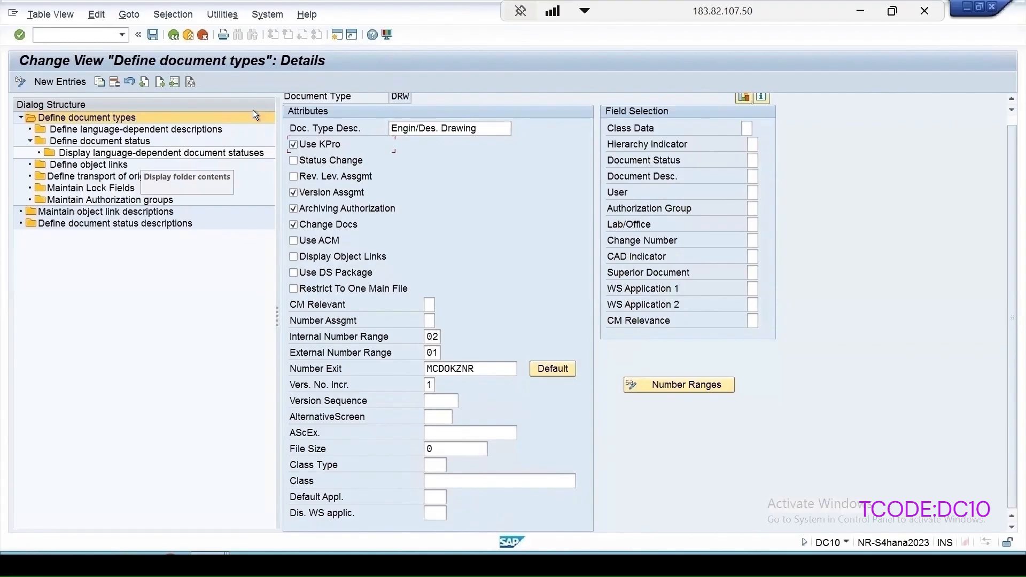
click(173, 35)
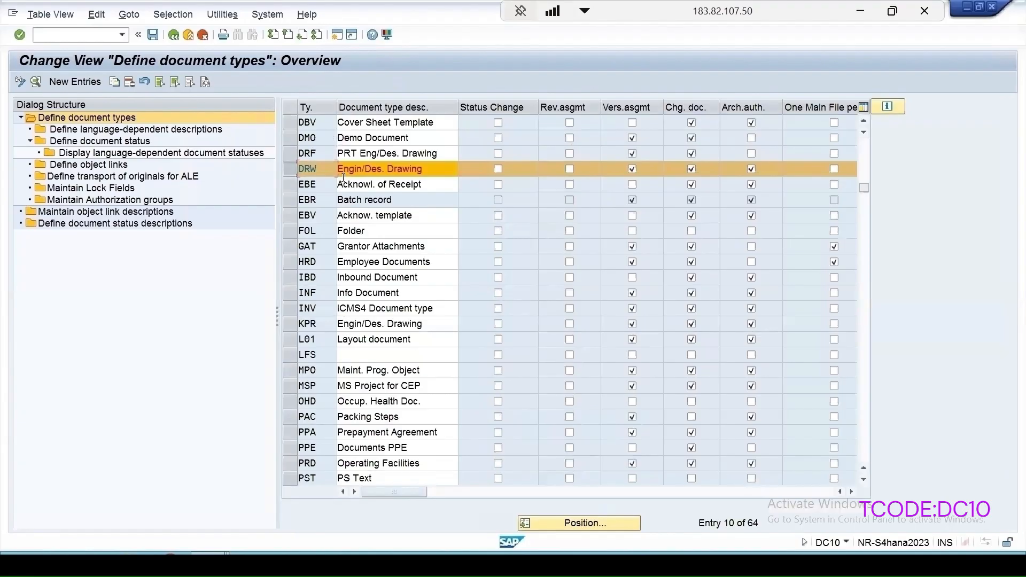
- Copy document type DRW to a new type ZQM with the description Z-QMDoc
drag(276, 318, 160, 322)
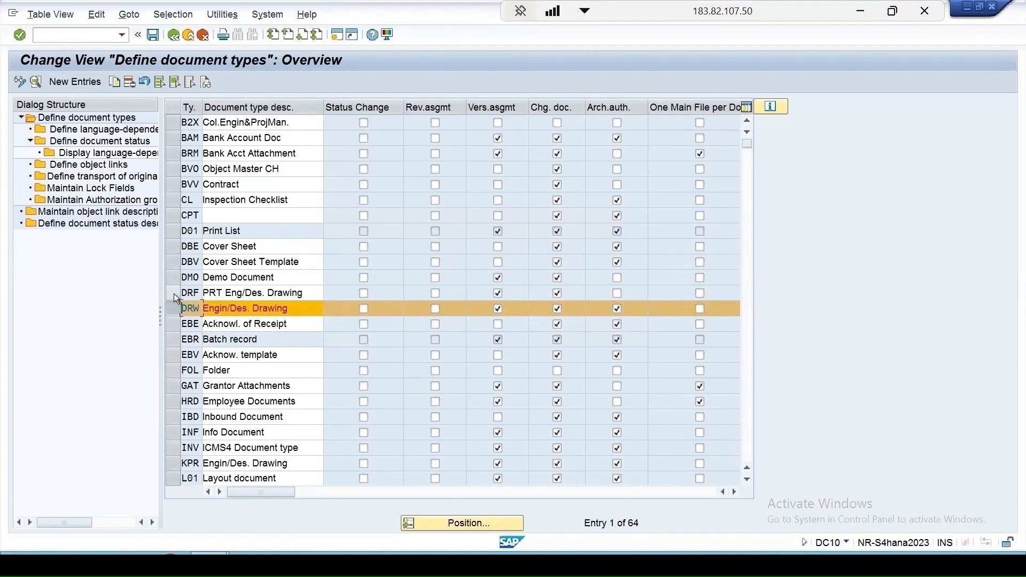
click(115, 85)
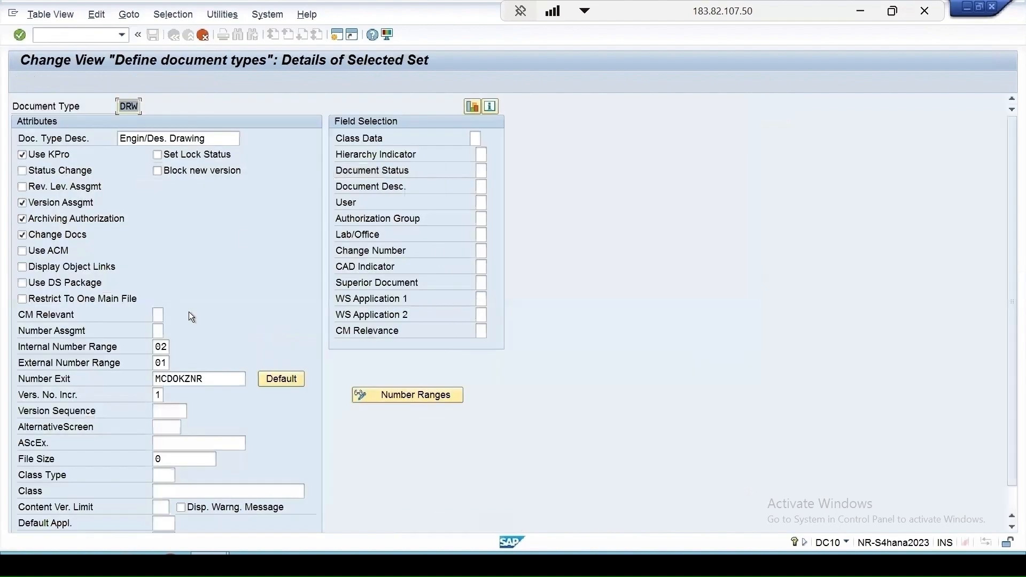
key(BackSpace)
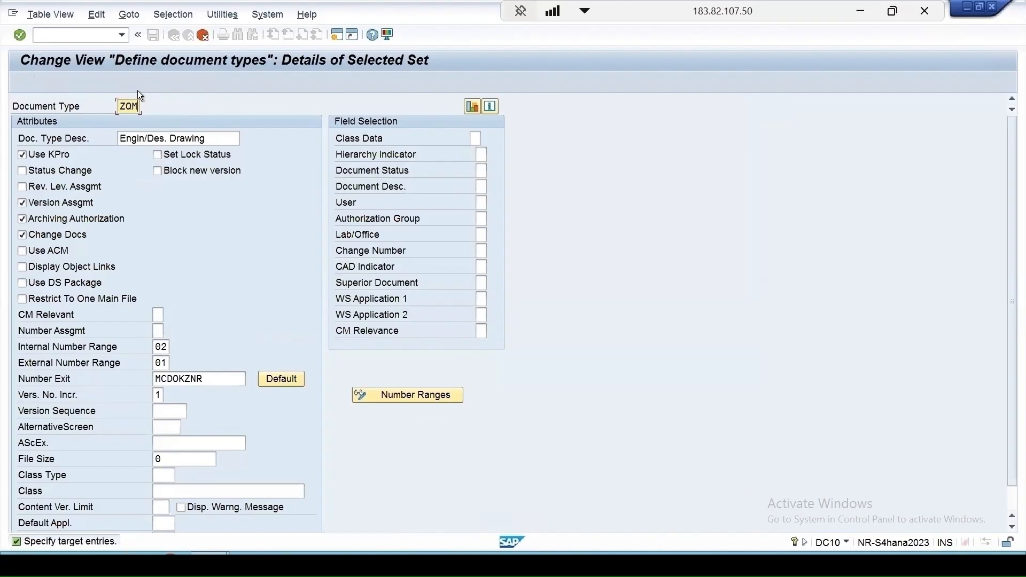
drag(214, 139, 18, 141)
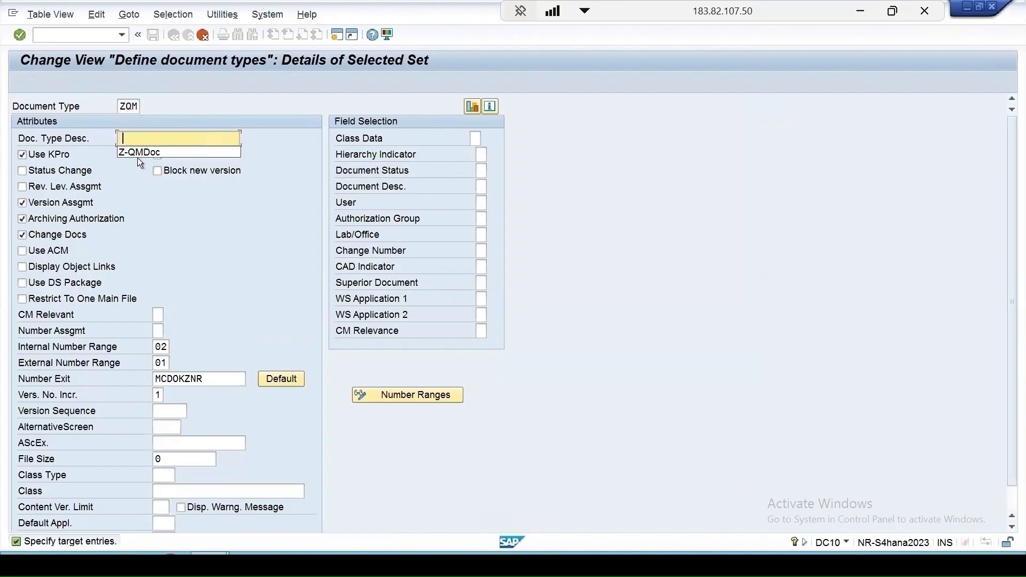
click(135, 152)
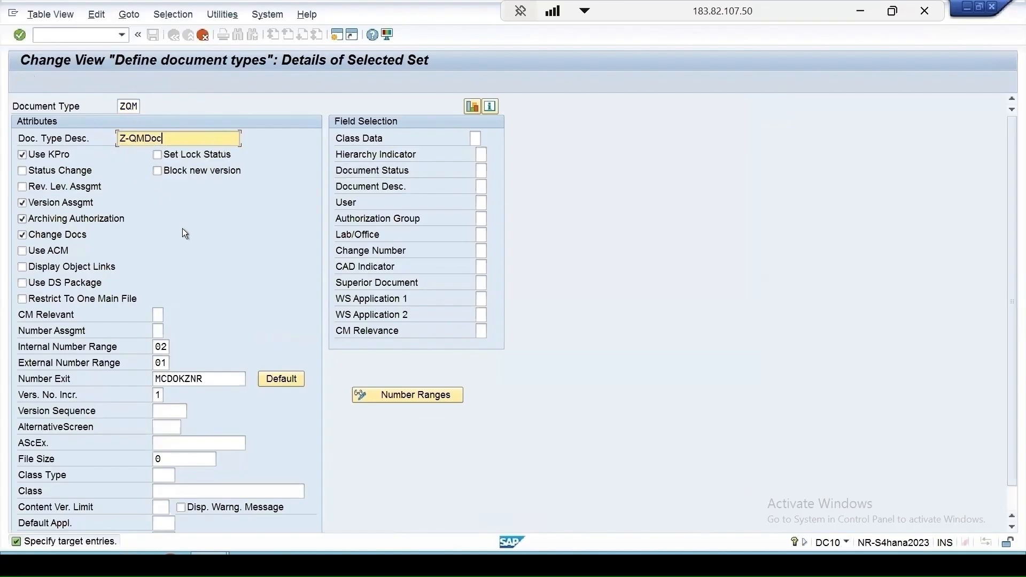
key(Return)
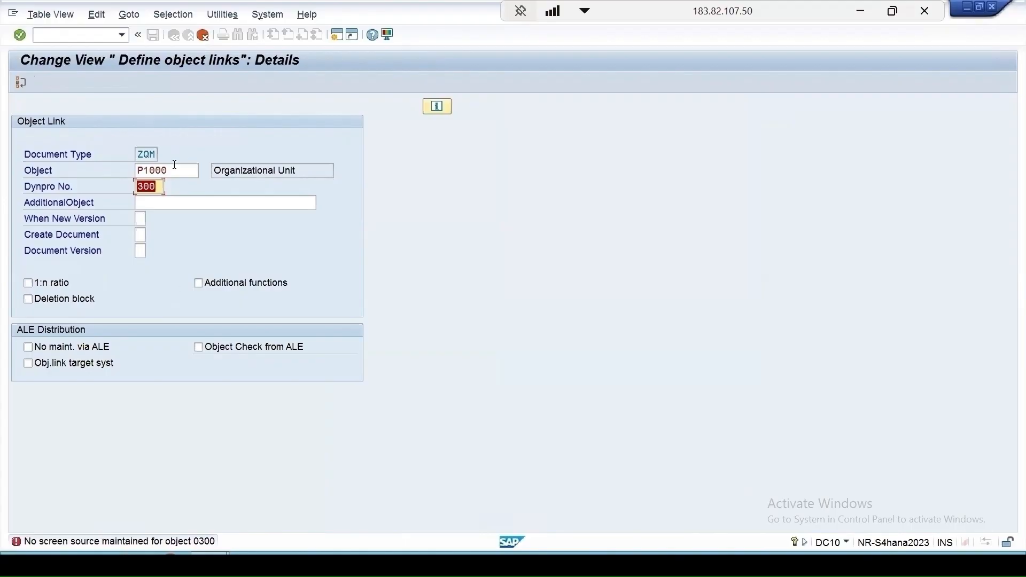
- Clear the dynpro number and object in ZQM's P1000 object link, and finish copying the dependent entries
key(BackSpace)
key(shift+Tab)
key(BackSpace)
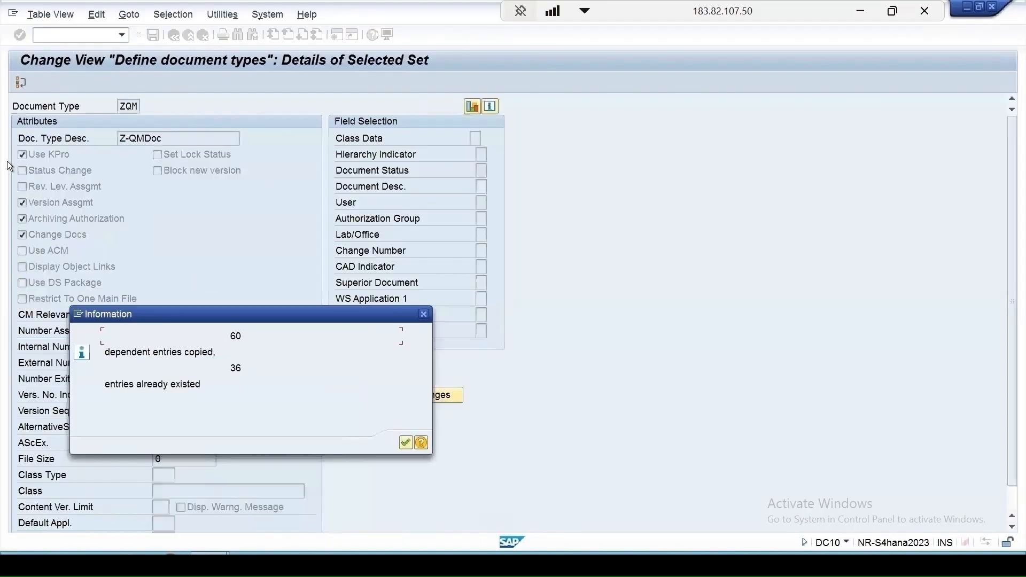
click(405, 443)
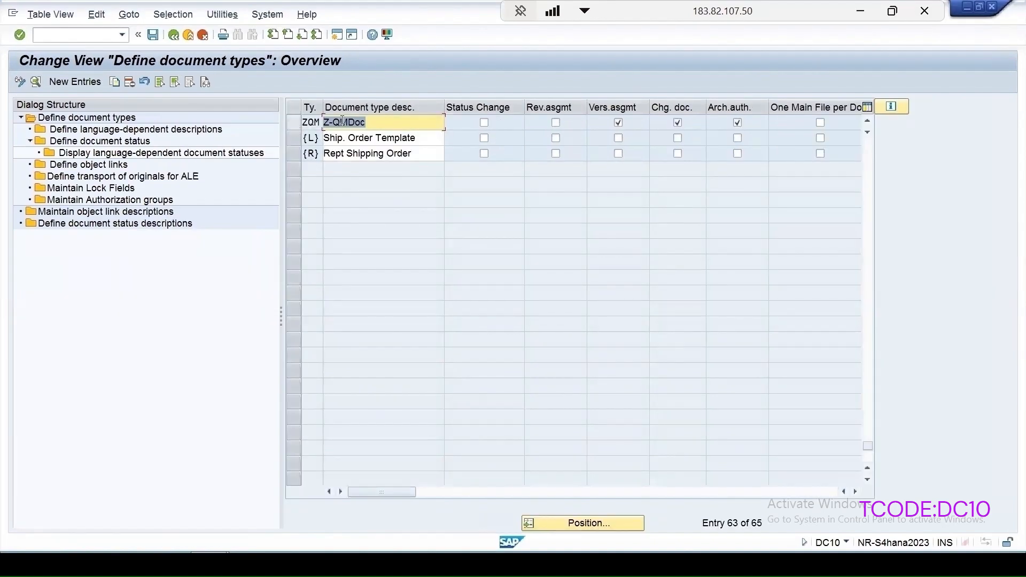
- Open the details of document type ZQM and leave its Use KPro indicator selected
double_click(342, 122)
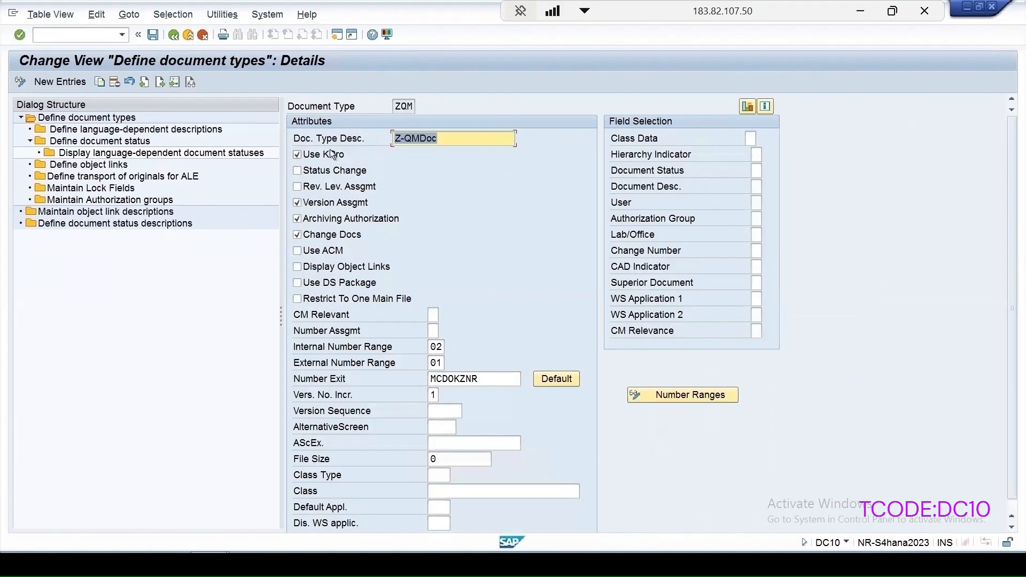
click(297, 154)
click(296, 154)
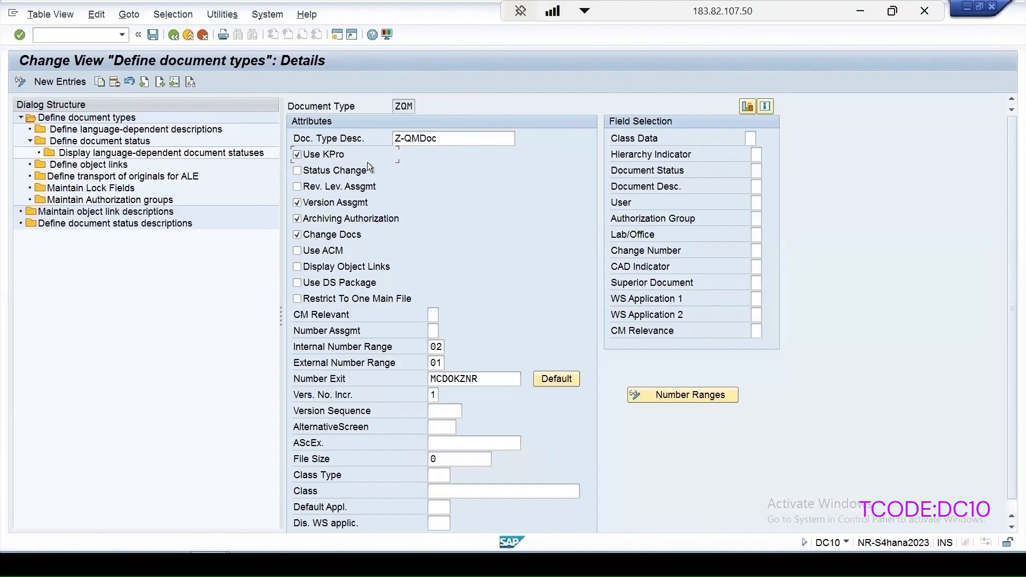
- Assign class type 017 (Document Management) and class DMS to document type ZQM, and save it
click(440, 475)
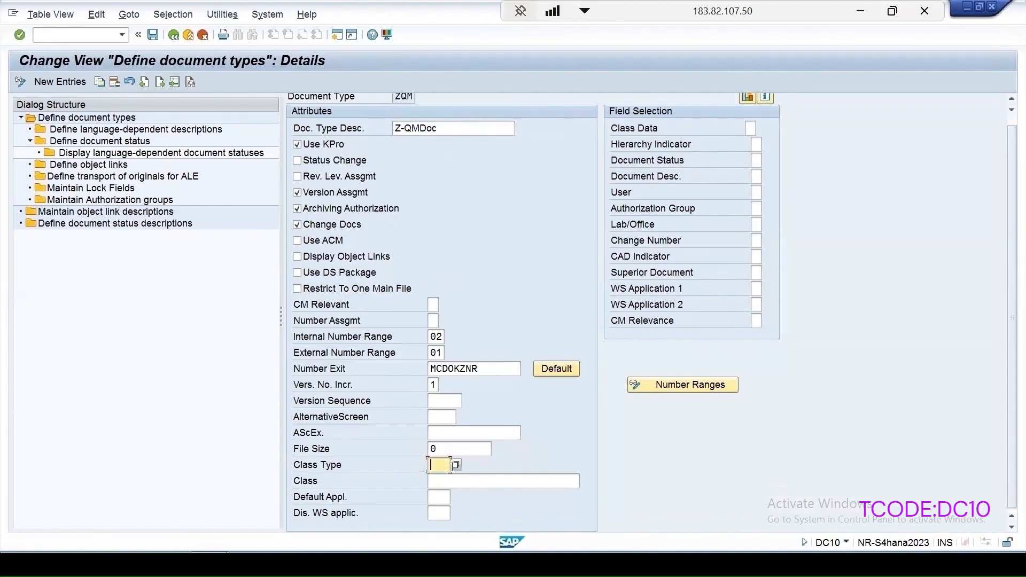
click(455, 473)
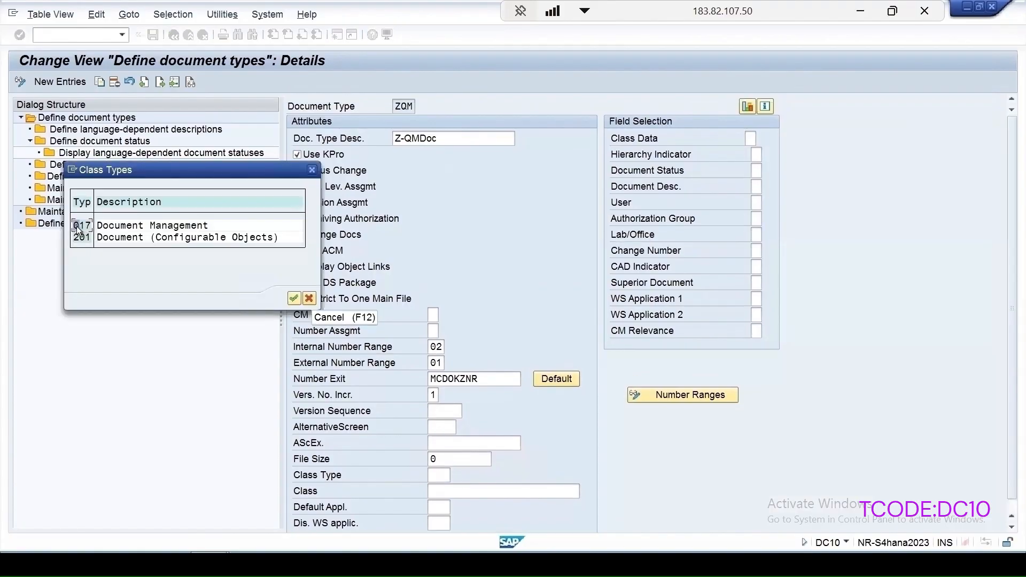
double_click(155, 227)
click(452, 492)
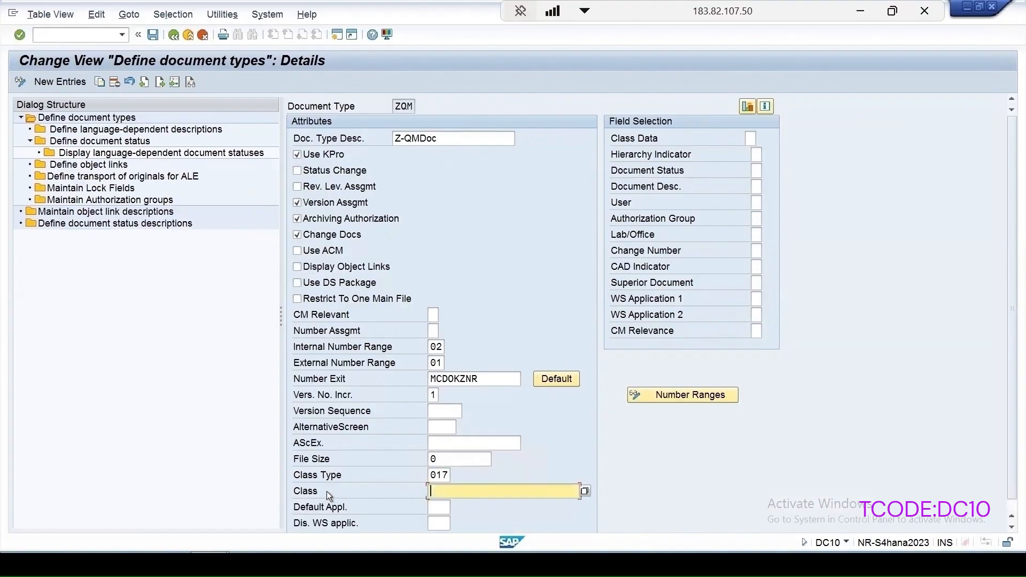
click(585, 491)
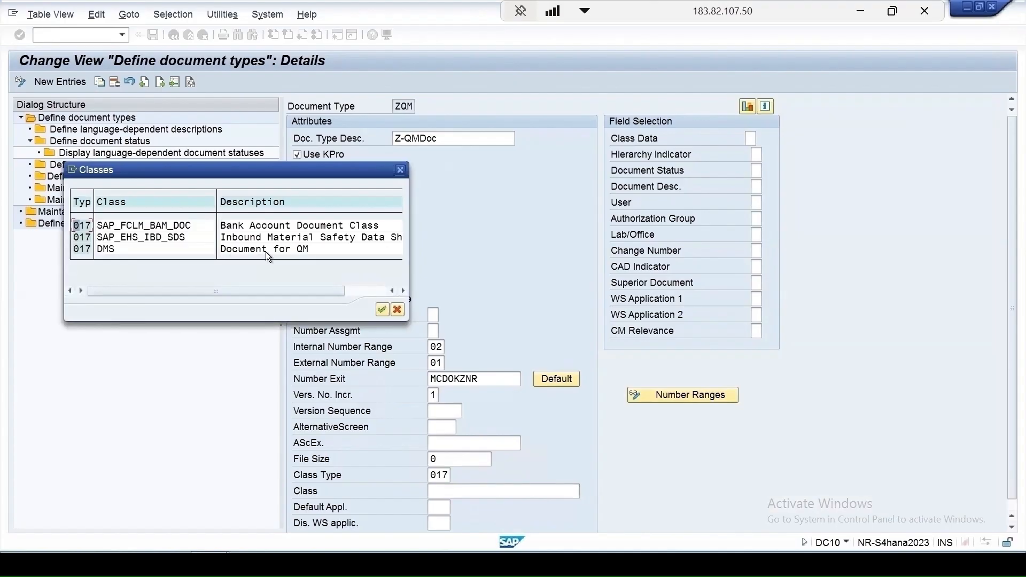
double_click(113, 257)
click(152, 36)
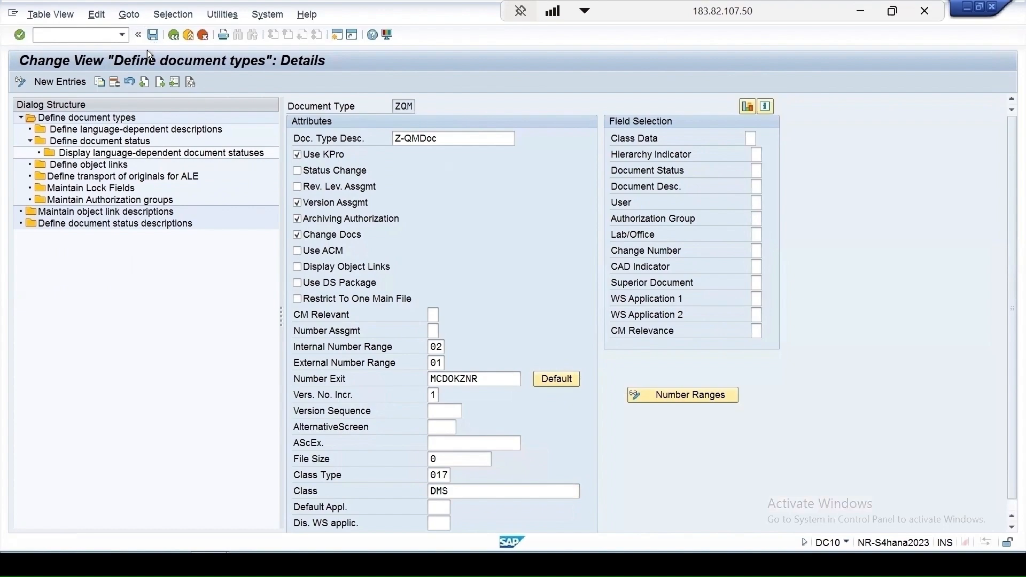
click(273, 235)
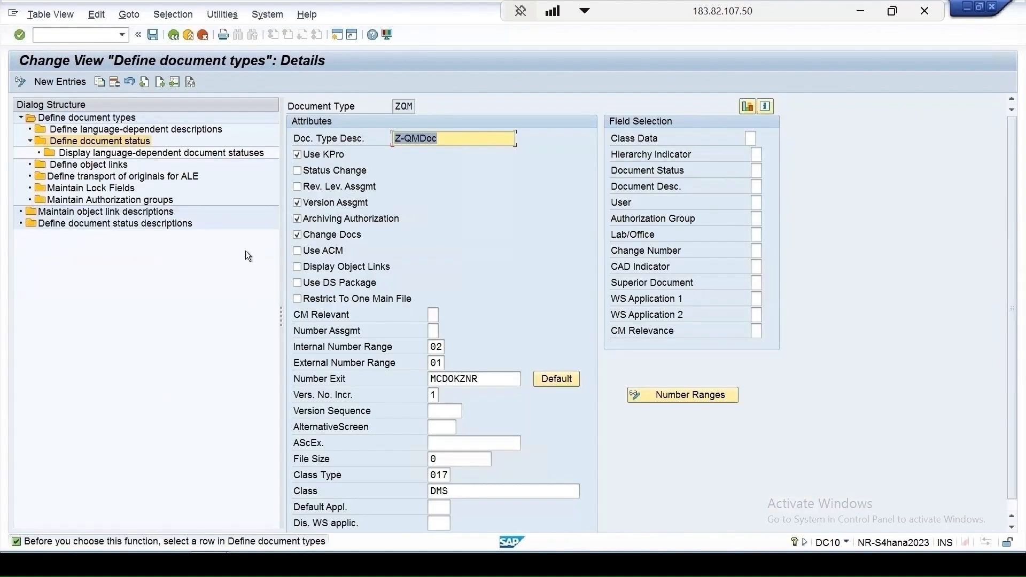
- Return to the document type overview, select ZQM, and open its document status definitions
click(174, 36)
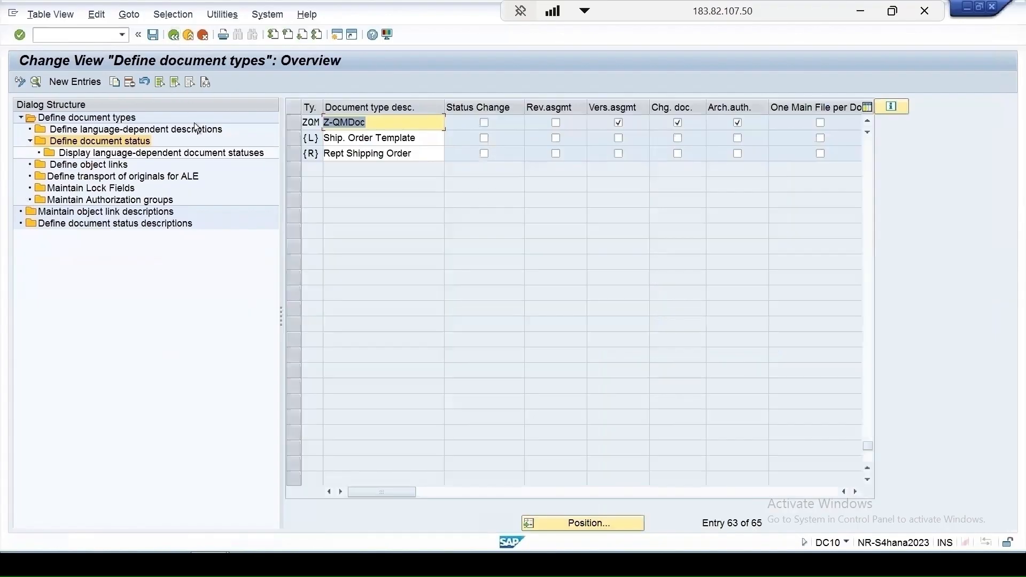
click(294, 124)
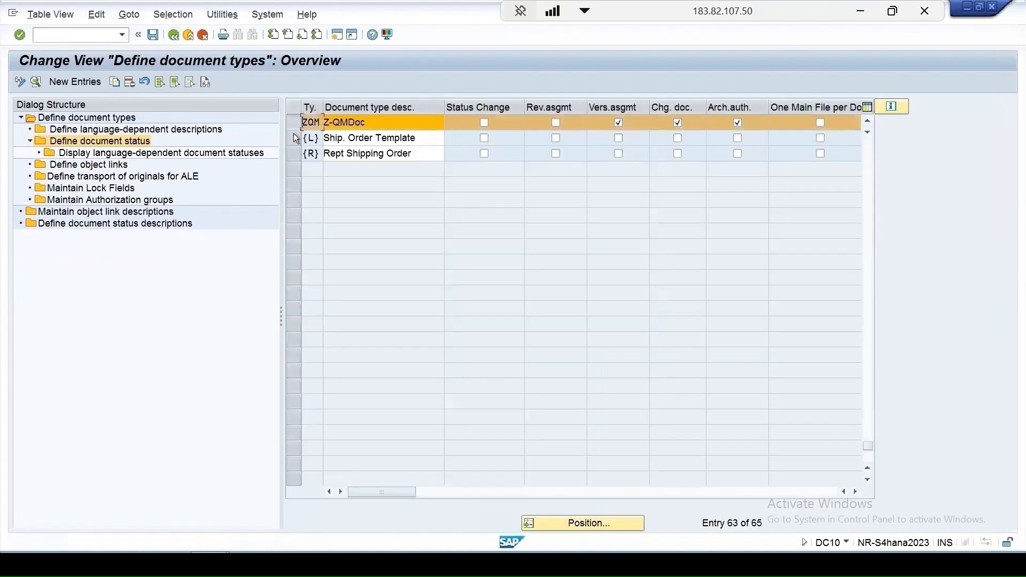
double_click(101, 140)
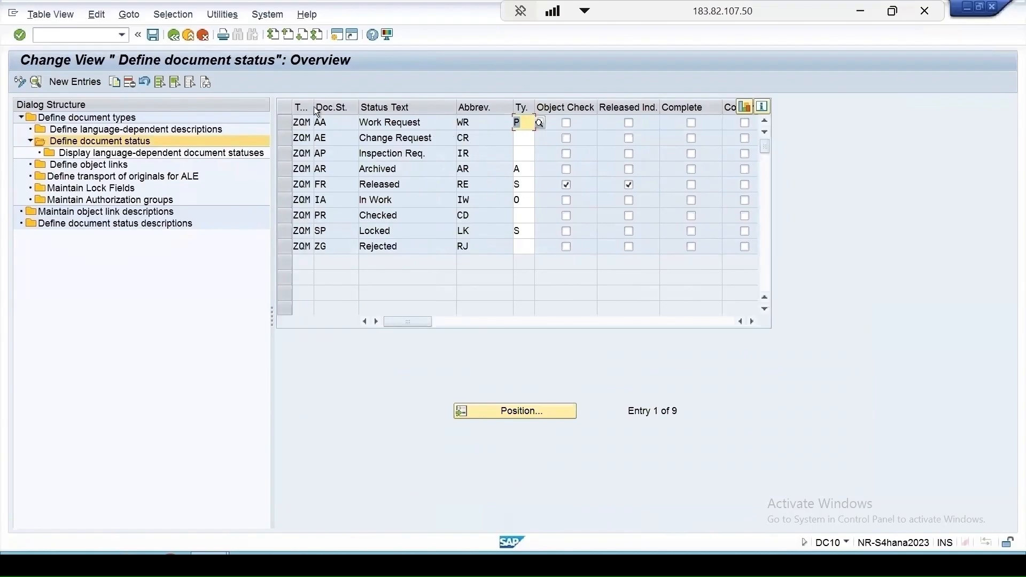
- Delete the document statuses AA, AE, AP, PR, SP and ZG from document type ZQM, keeping AR, FR and IA
drag(314, 108, 344, 108)
drag(285, 169, 285, 200)
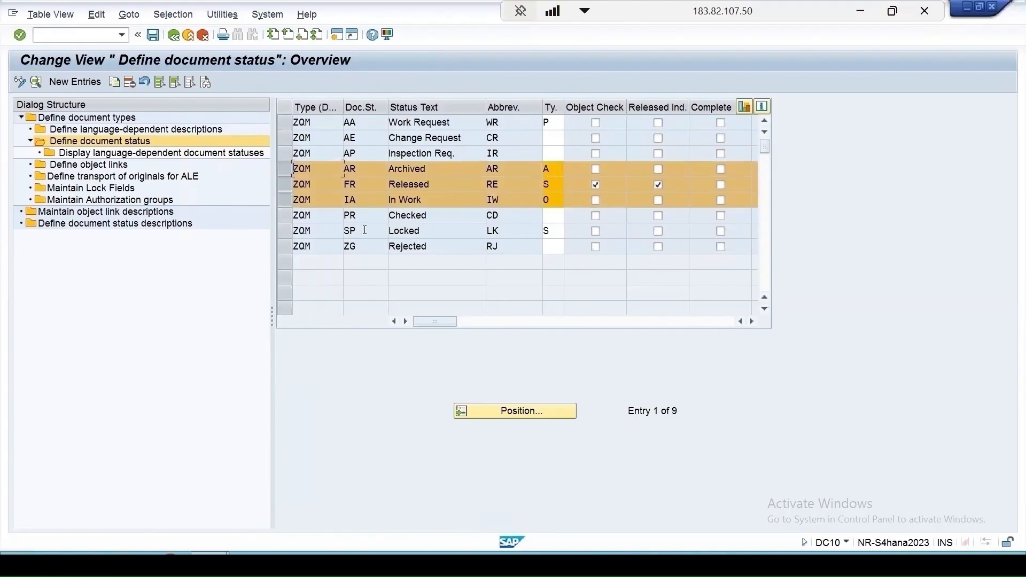
click(284, 219)
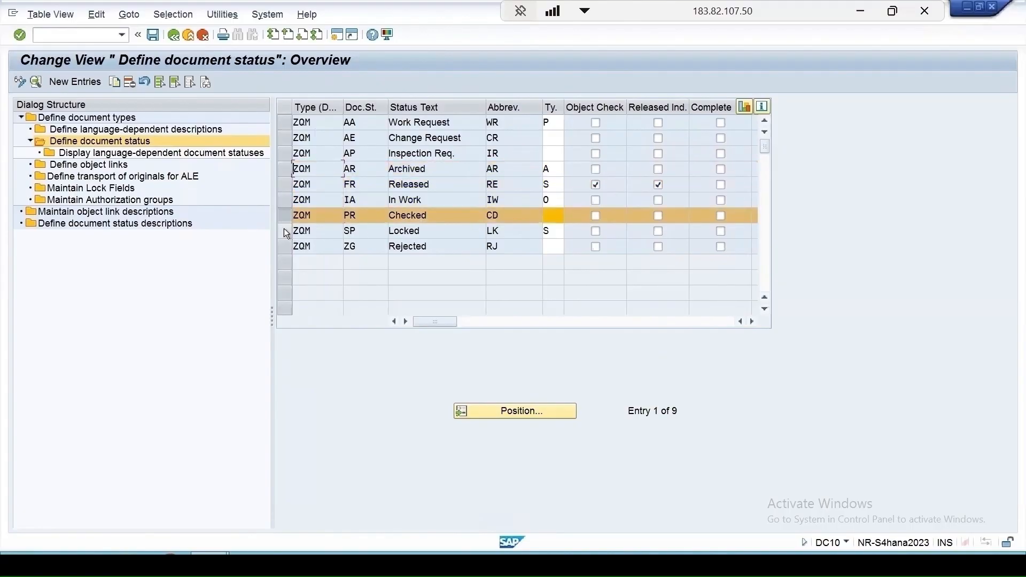
shift+click(284, 246)
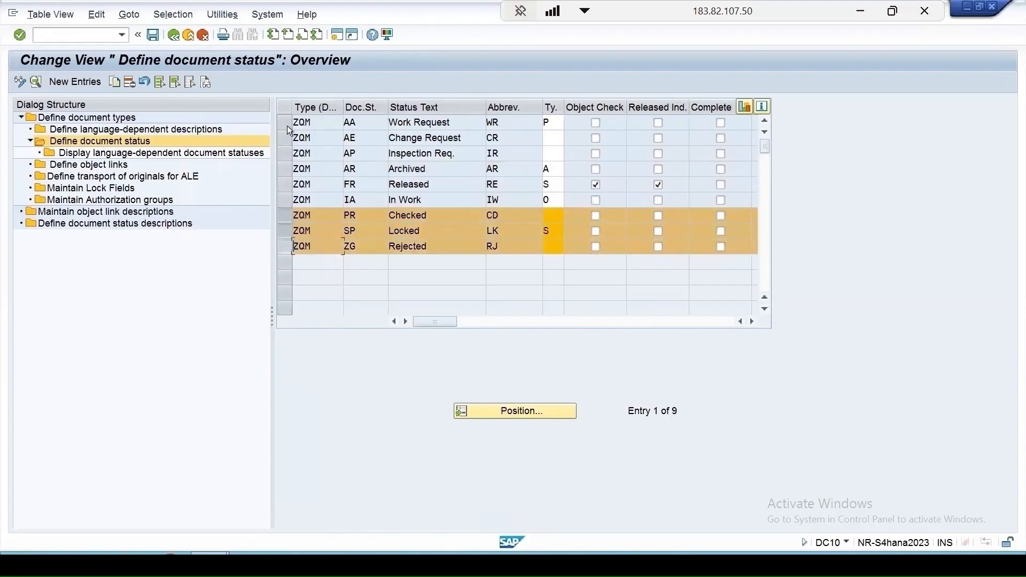
ctrl+click(285, 122)
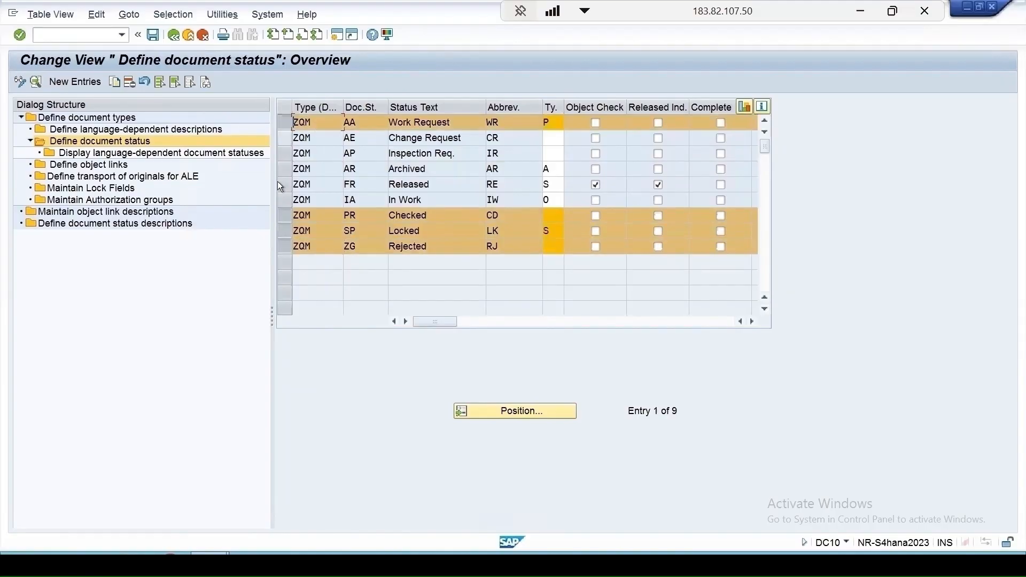
ctrl+click(284, 138)
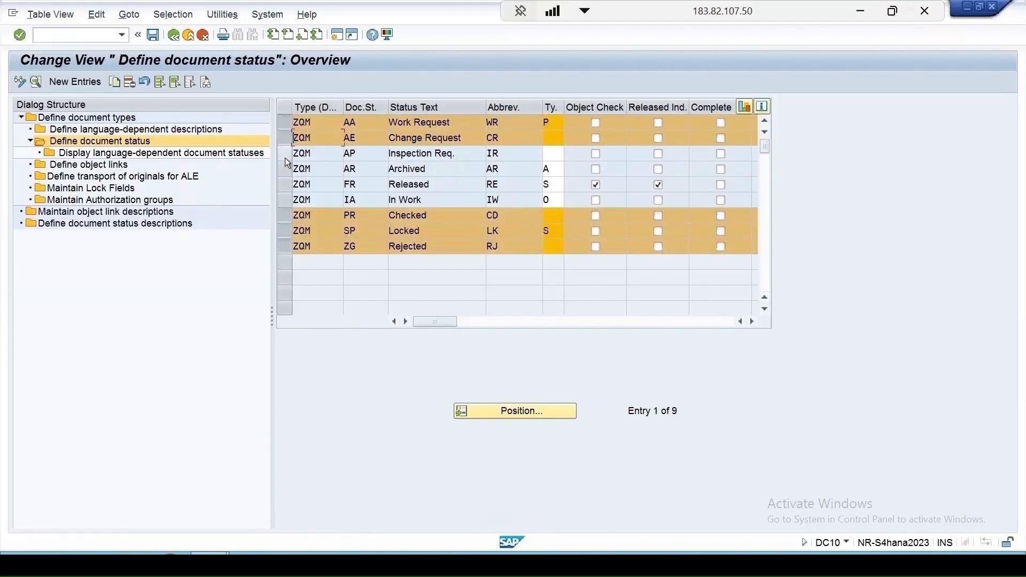
ctrl+click(284, 153)
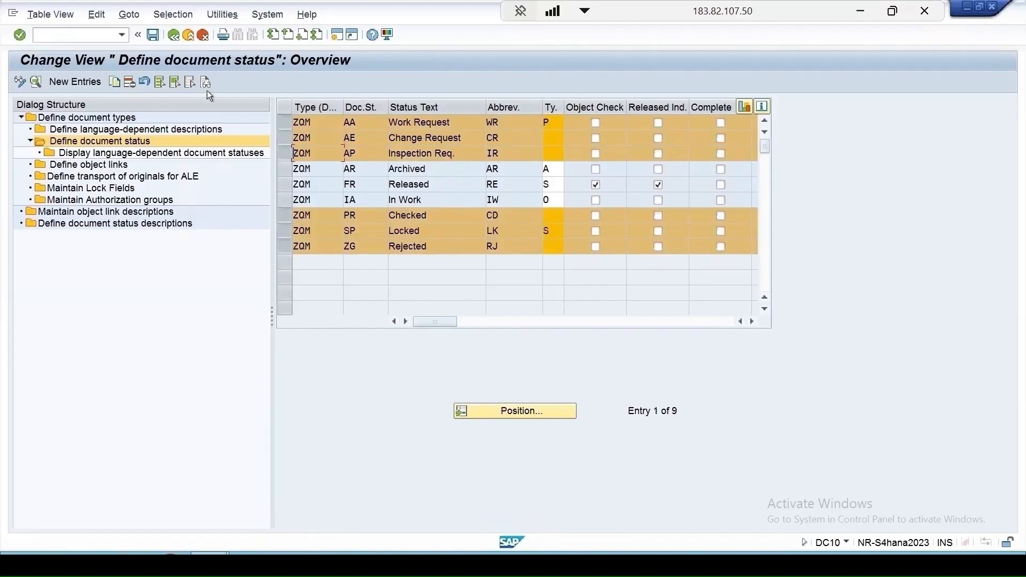
click(128, 82)
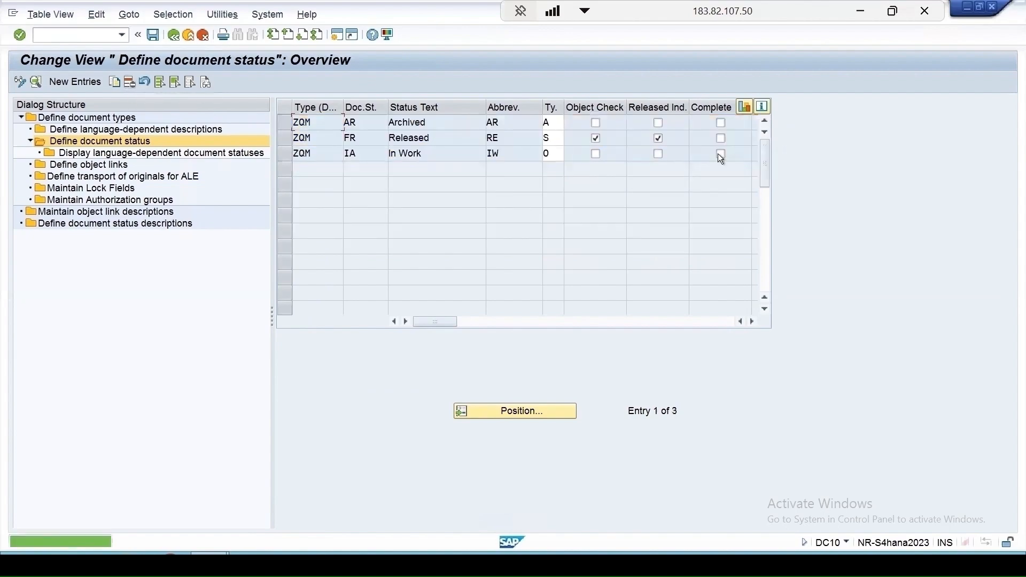
- Save the reduced status list of ZQM, accepting the warning and assigning the change to the DMS customizing request
click(153, 36)
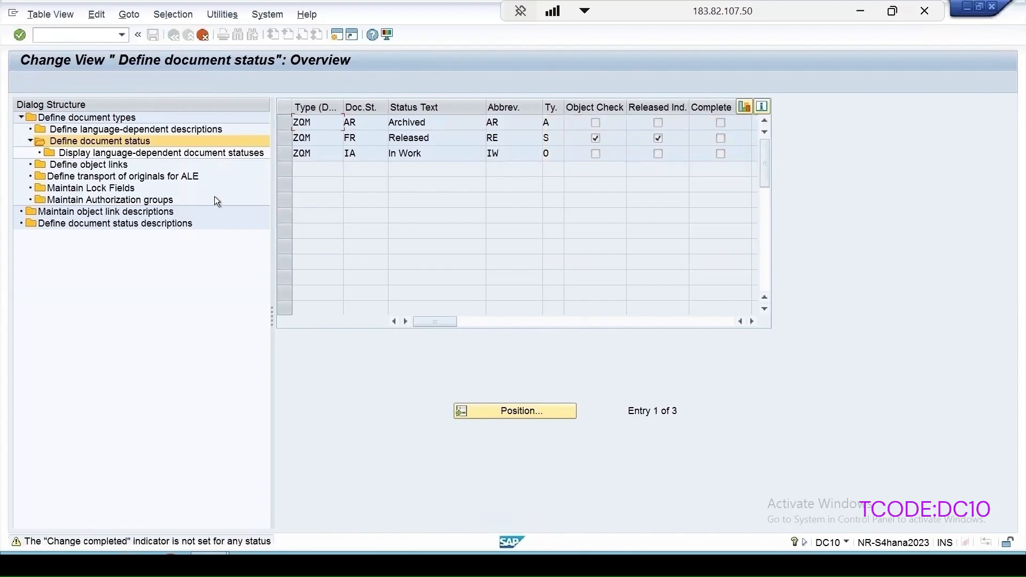
key(Return)
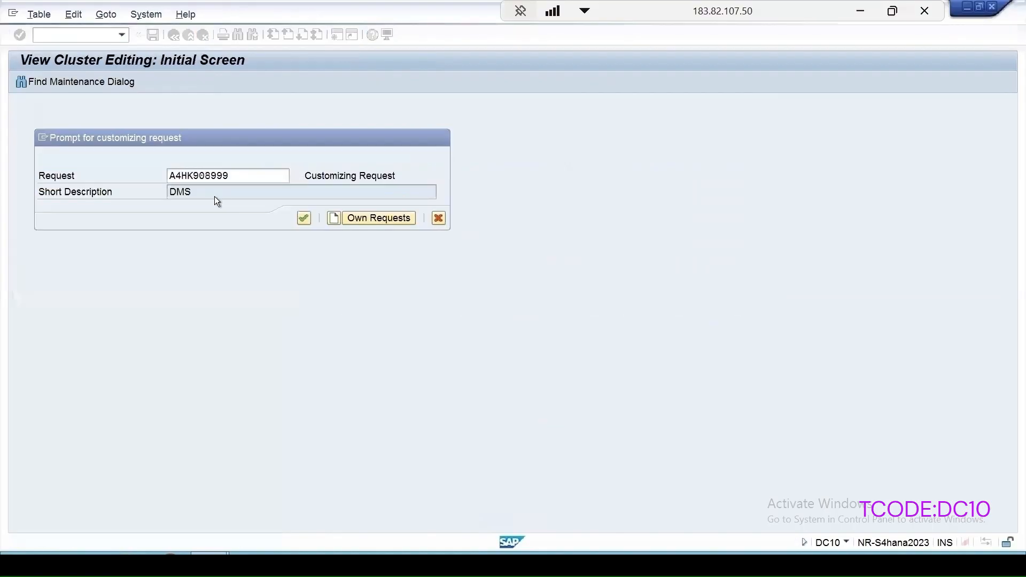
click(304, 218)
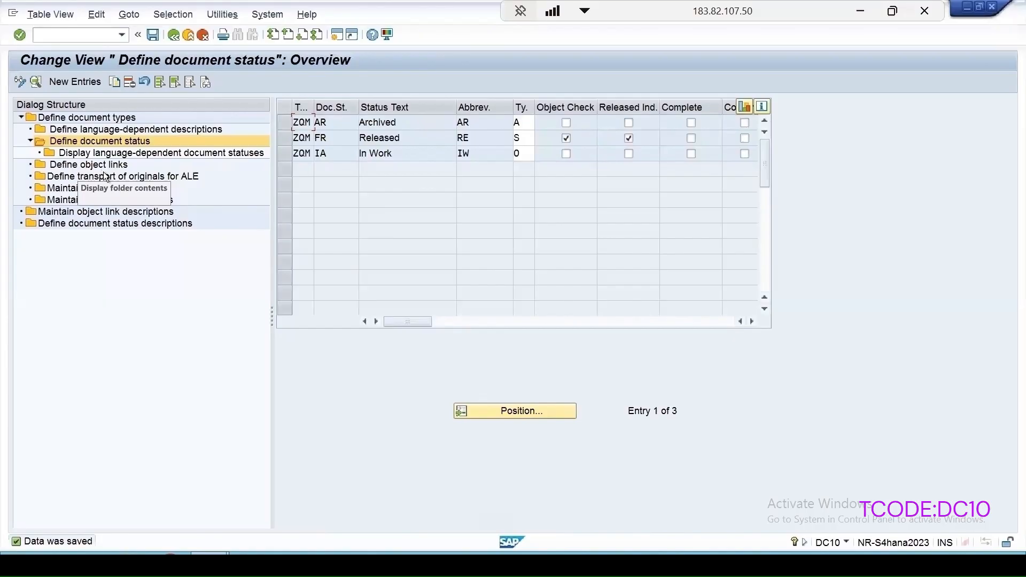
- Open ZQM's object links and examine which objects are already linked, including Material Master (MARA) and Quality Notification (QMQMEL)
double_click(104, 165)
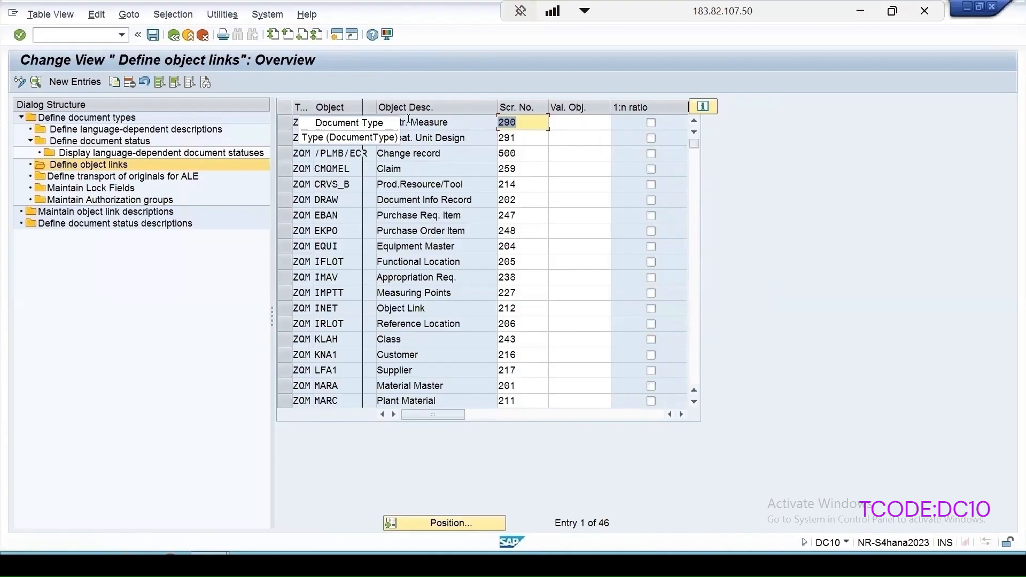
drag(314, 108, 361, 107)
scroll(429, 234, down, 3)
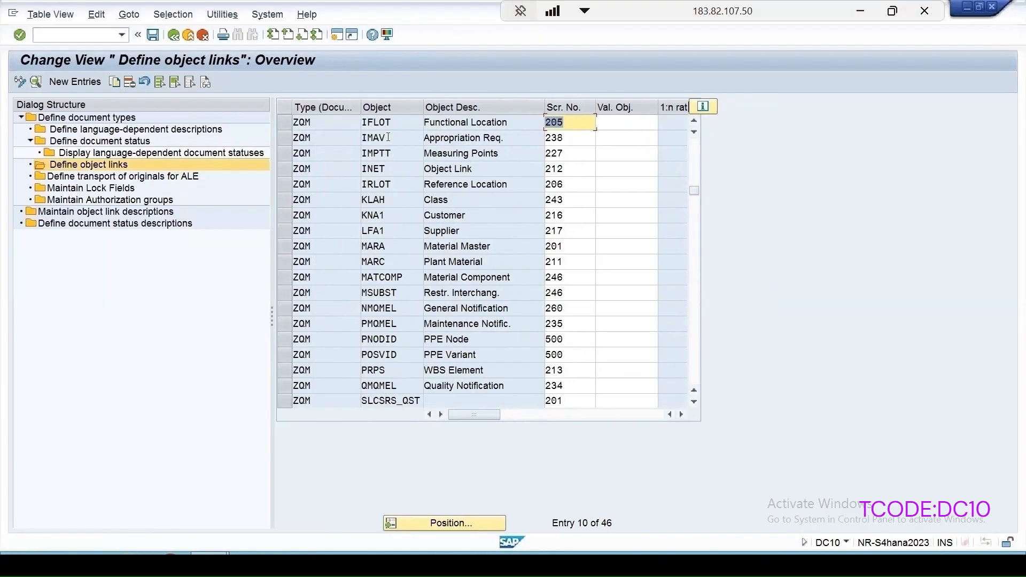
scroll(399, 342, down, 2)
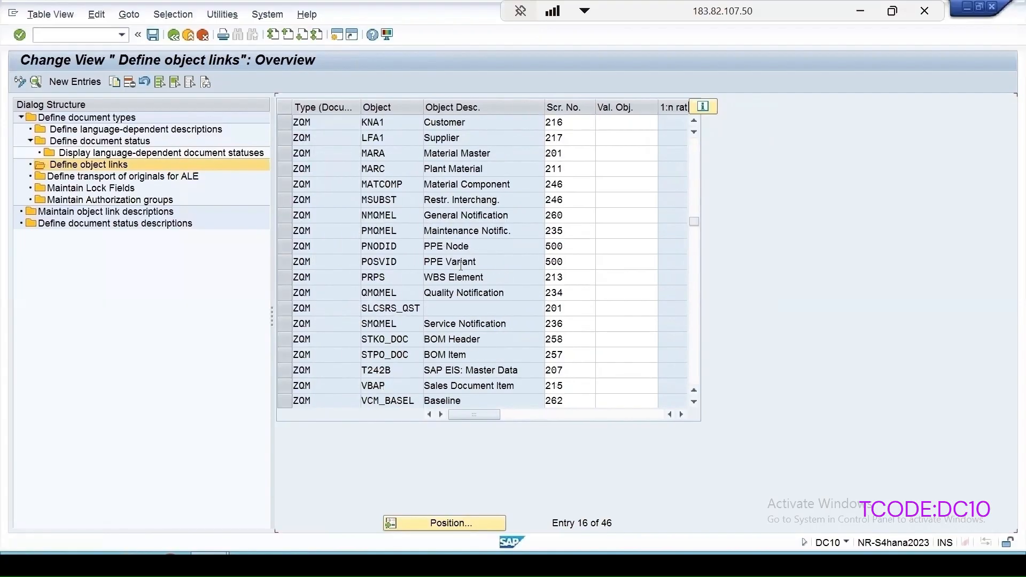
scroll(305, 291, down, 1)
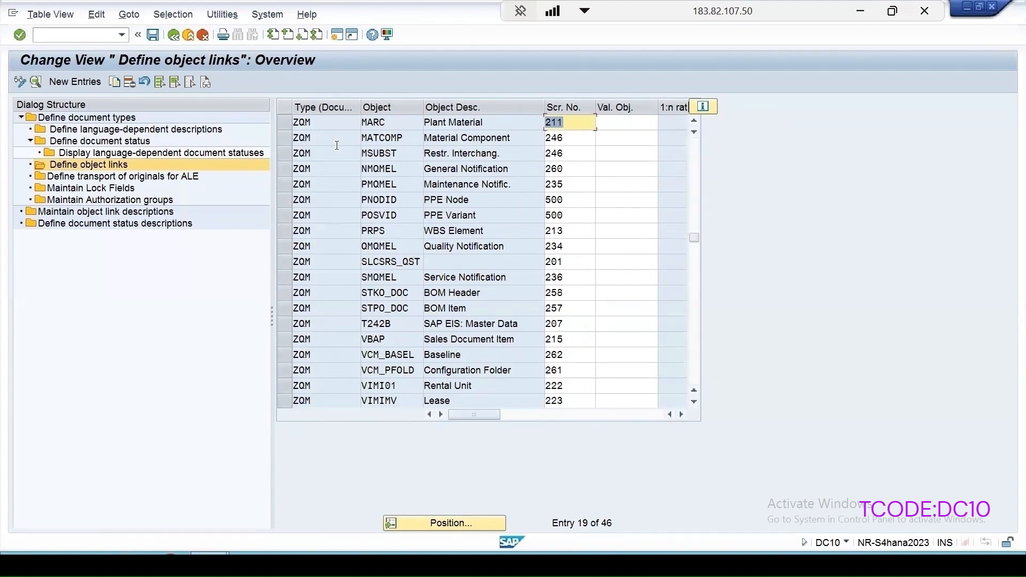
scroll(357, 298, up, 6)
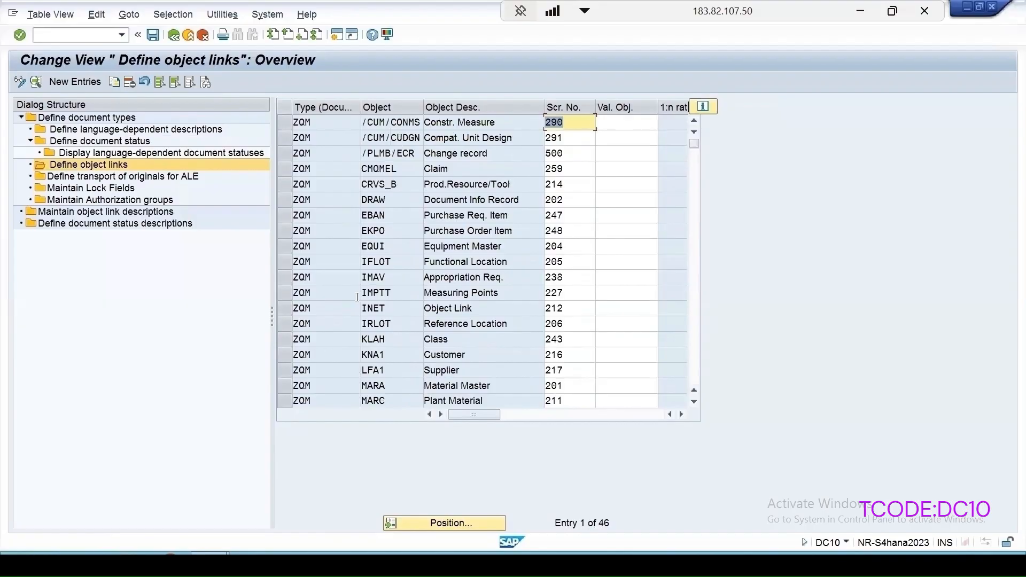
scroll(357, 297, down, 1)
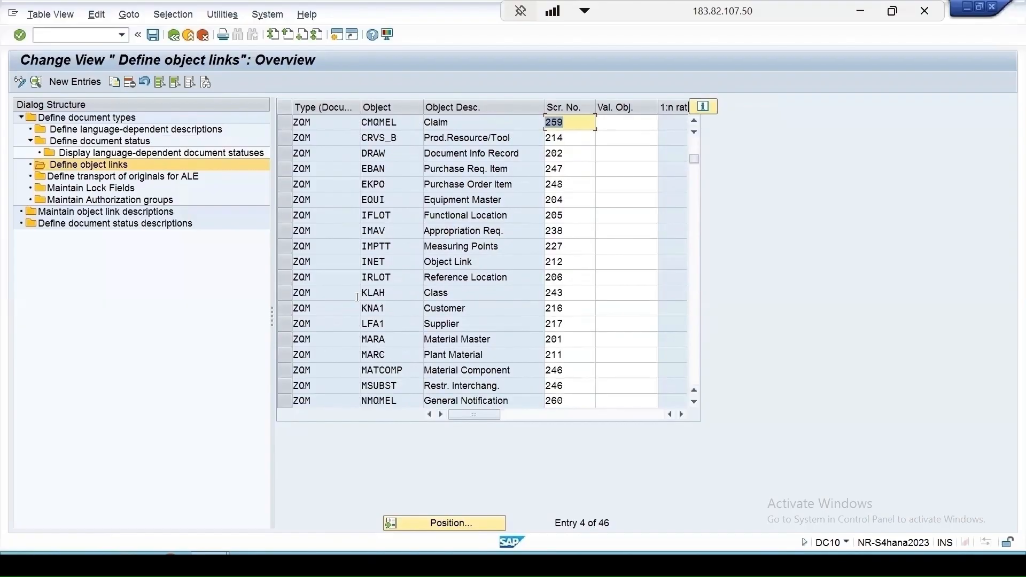
click(283, 338)
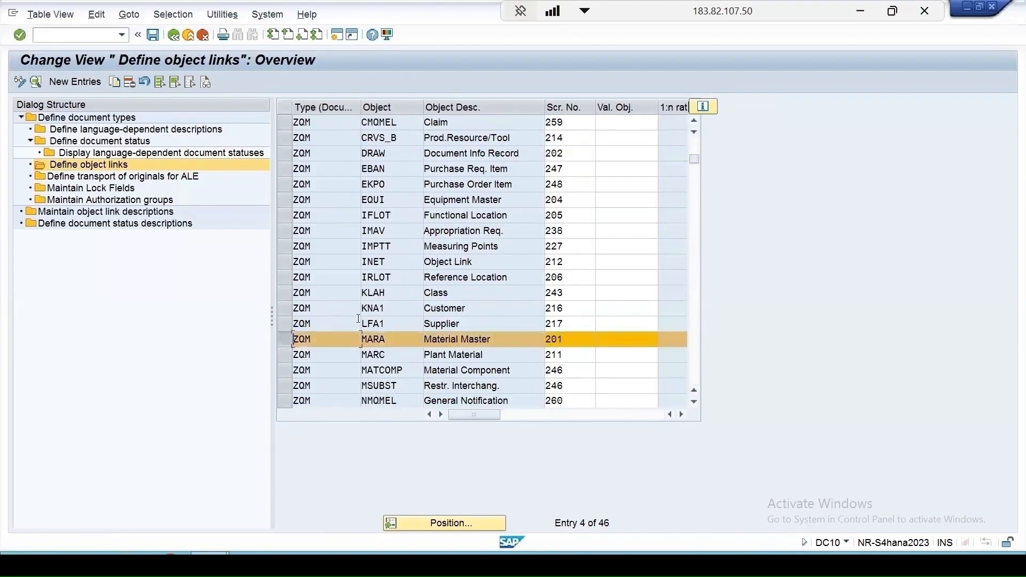
scroll(359, 319, down, 7)
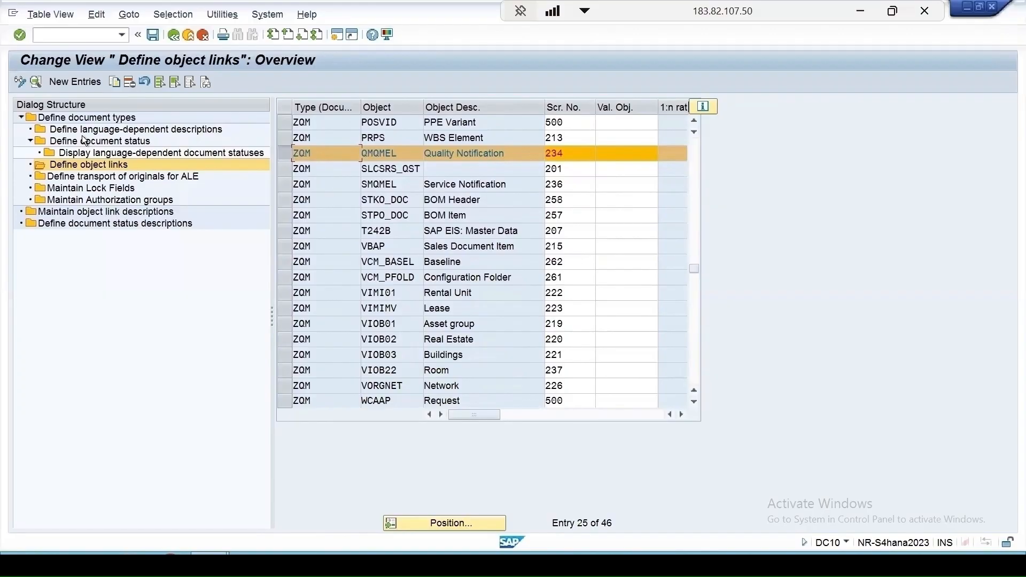
- Start a new object link entry for document type ZQM
click(86, 85)
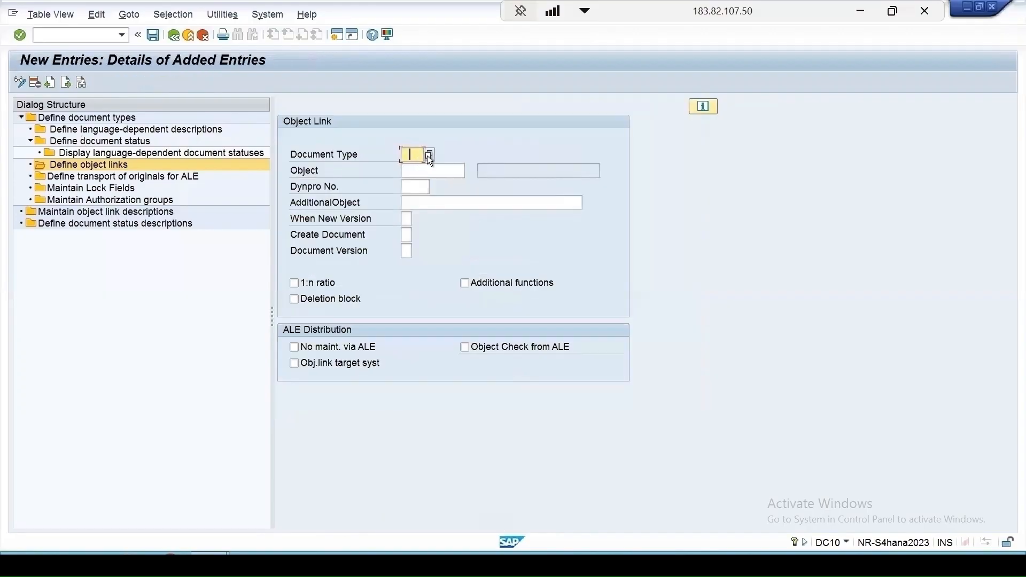
click(429, 155)
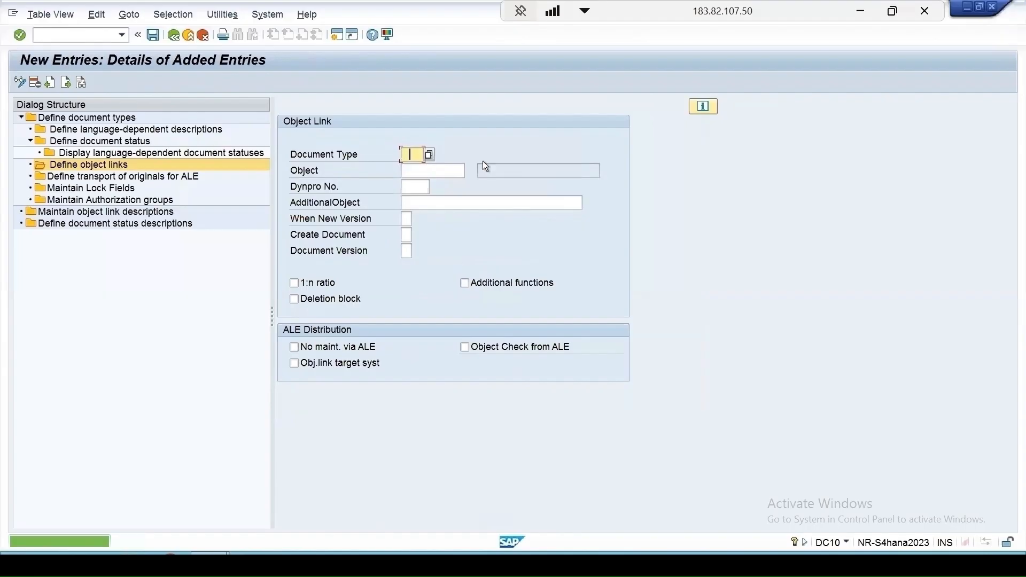
click(429, 156)
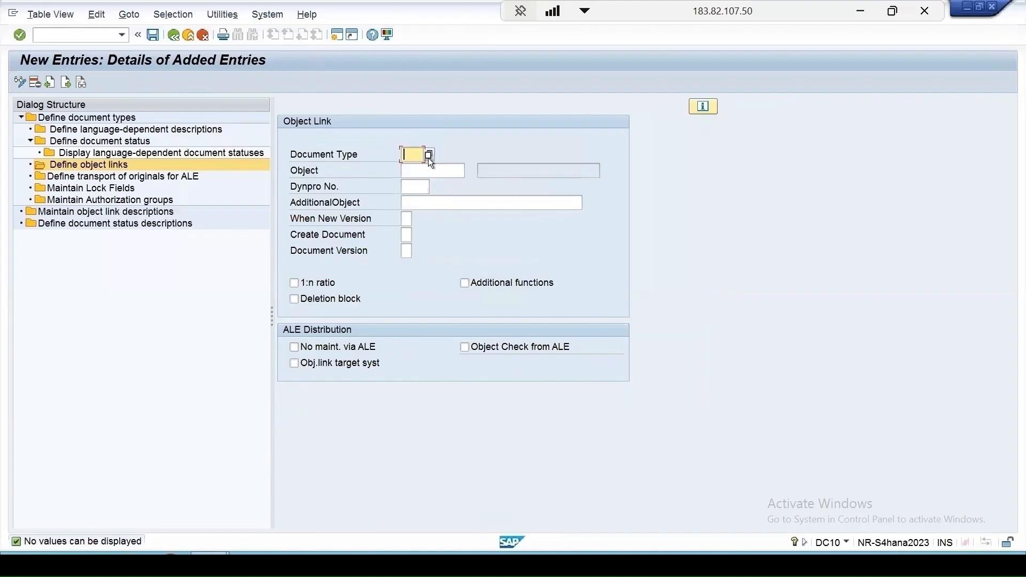
text(zqm)
- Link the new entry to object QALS (Inspection Lot) with dynpro number 500, and save it
click(445, 174)
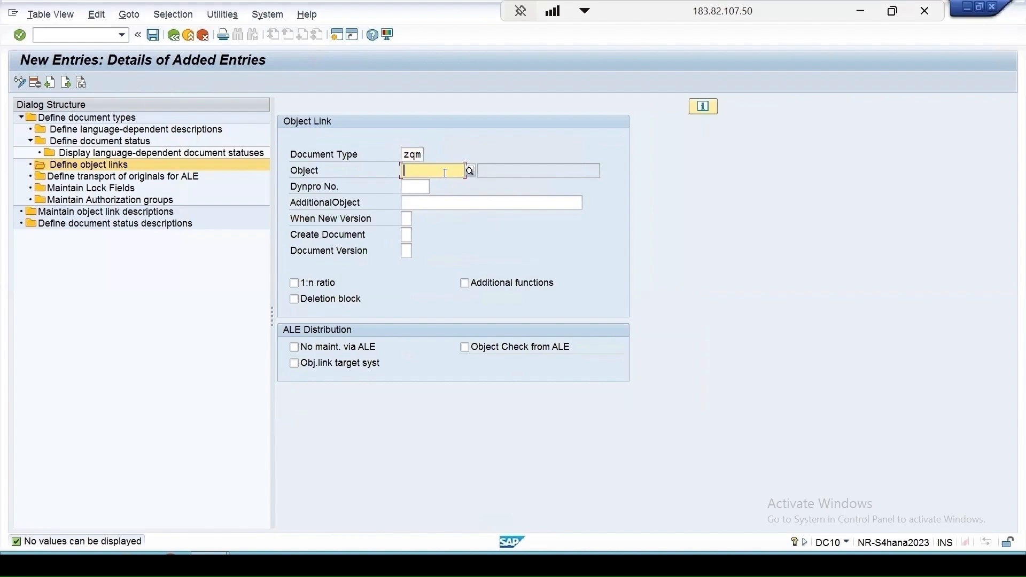
text(qals)
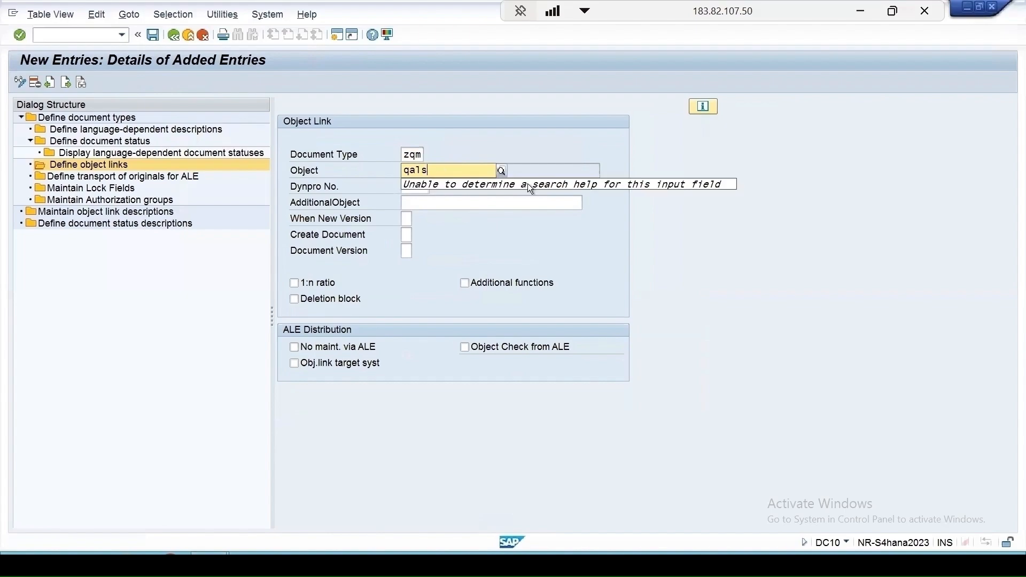
click(501, 171)
scroll(337, 368, down, 5)
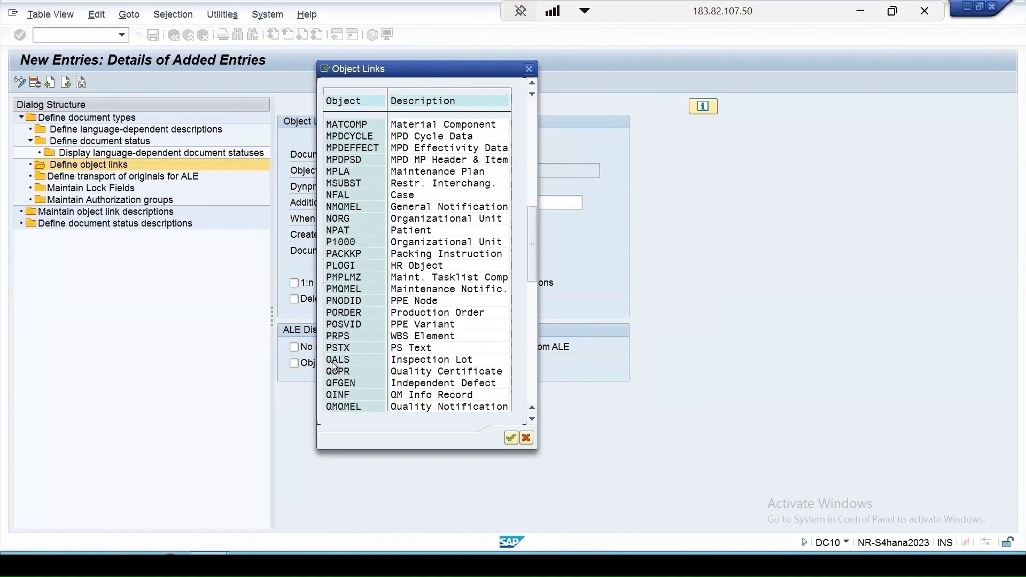
click(406, 360)
scroll(446, 381, down, 1)
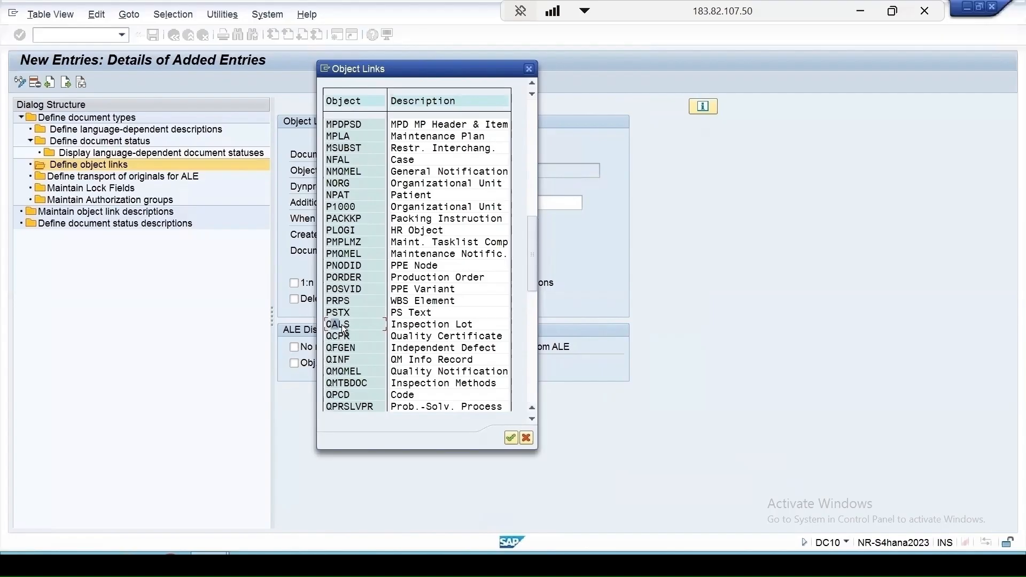
double_click(315, 325)
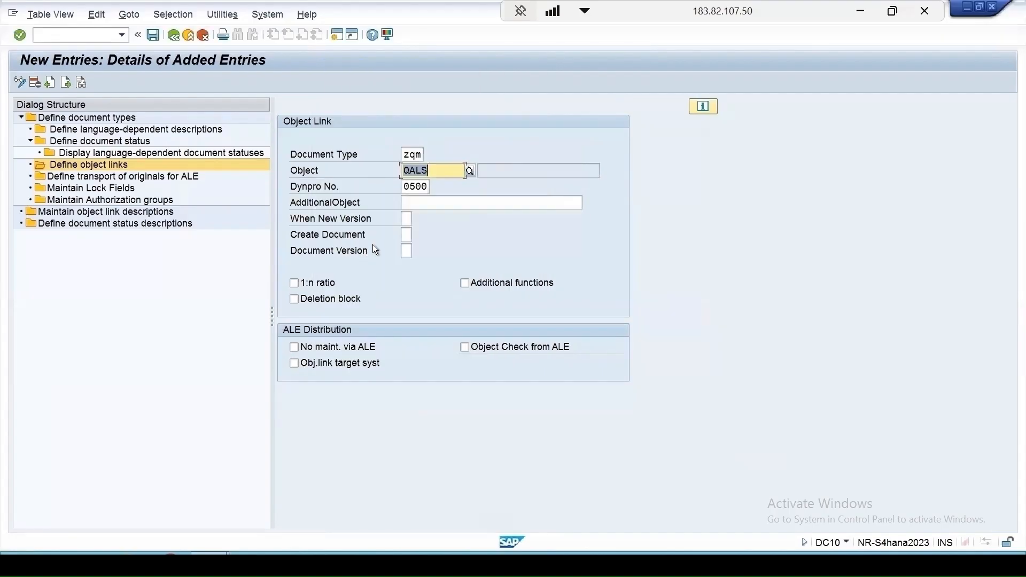
key(Return)
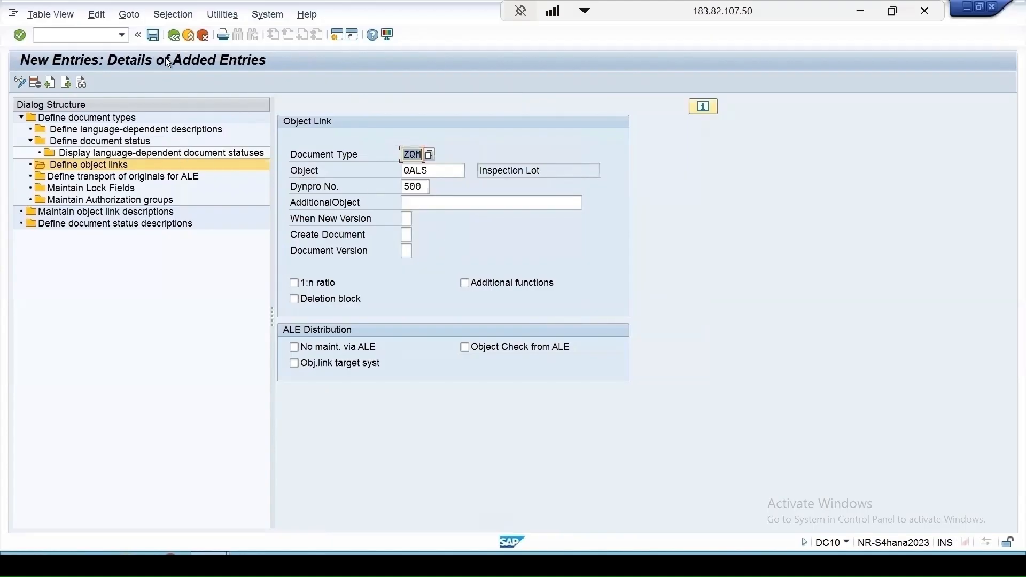
key(ctrl+s)
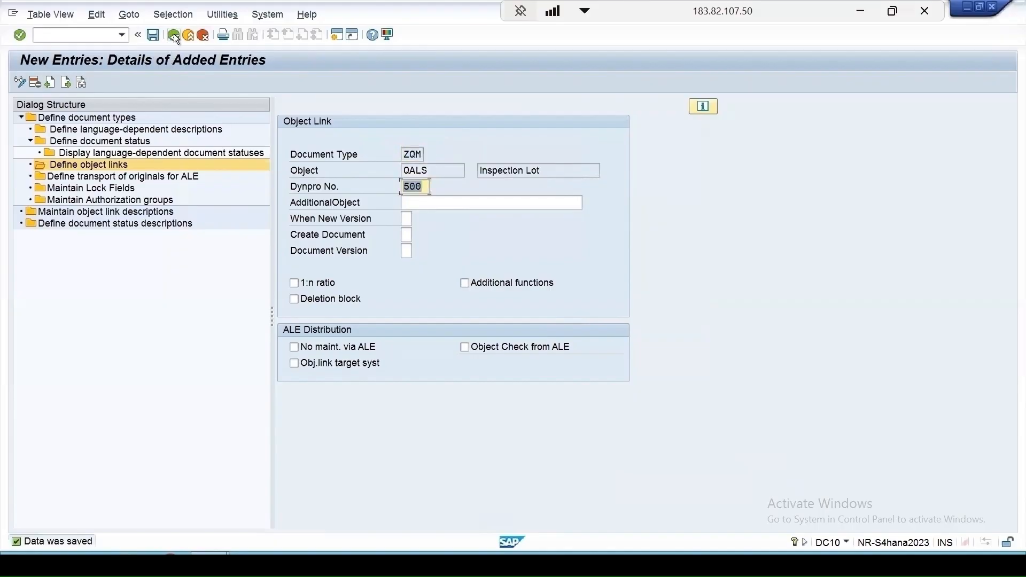
- Return to the object link overview, add another ZQM link for object QPCD (Code) with dynpro number 500, and save it
key(F3)
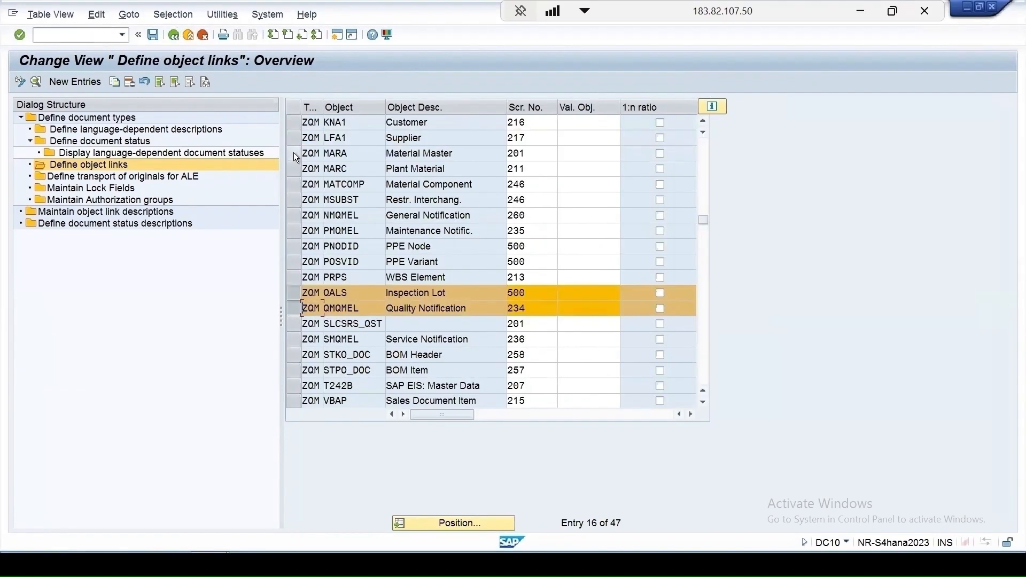
click(294, 153)
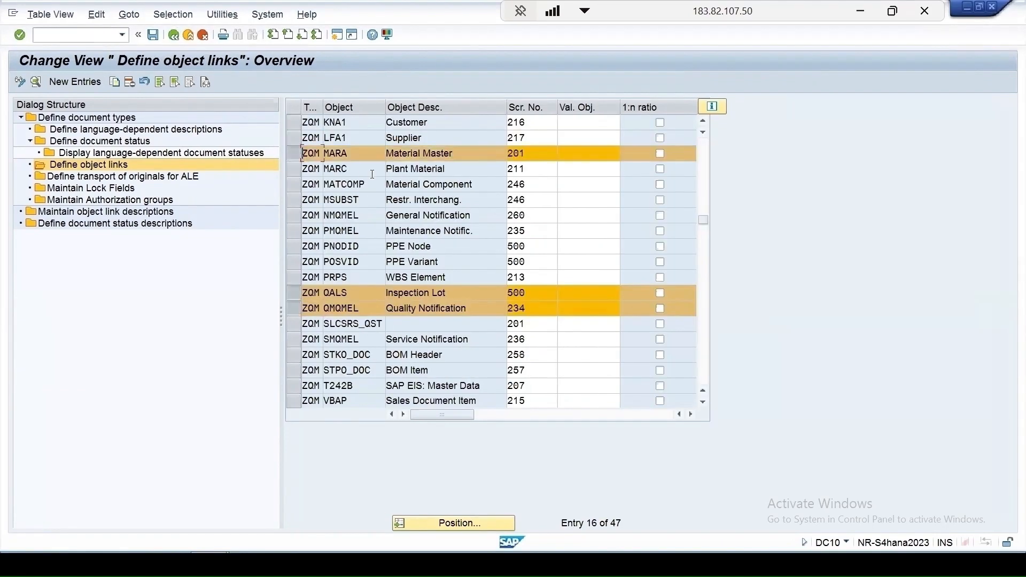
scroll(372, 174, up, 1)
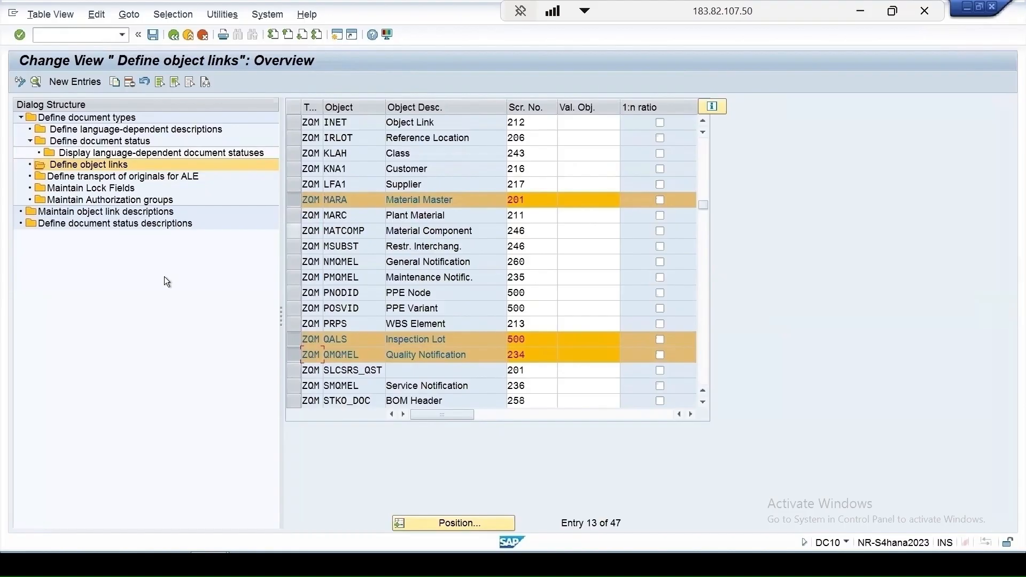
click(74, 82)
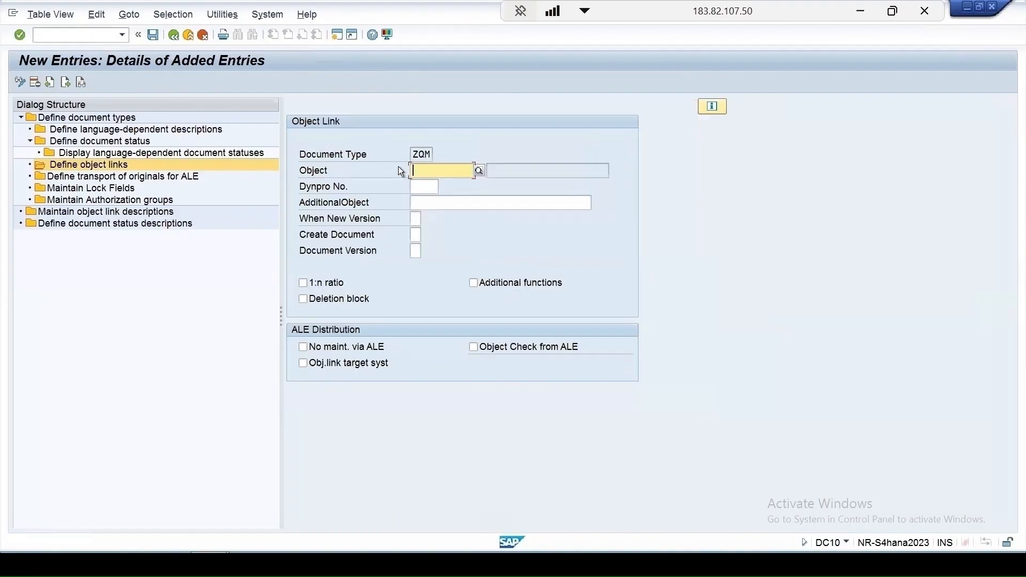
key(F4)
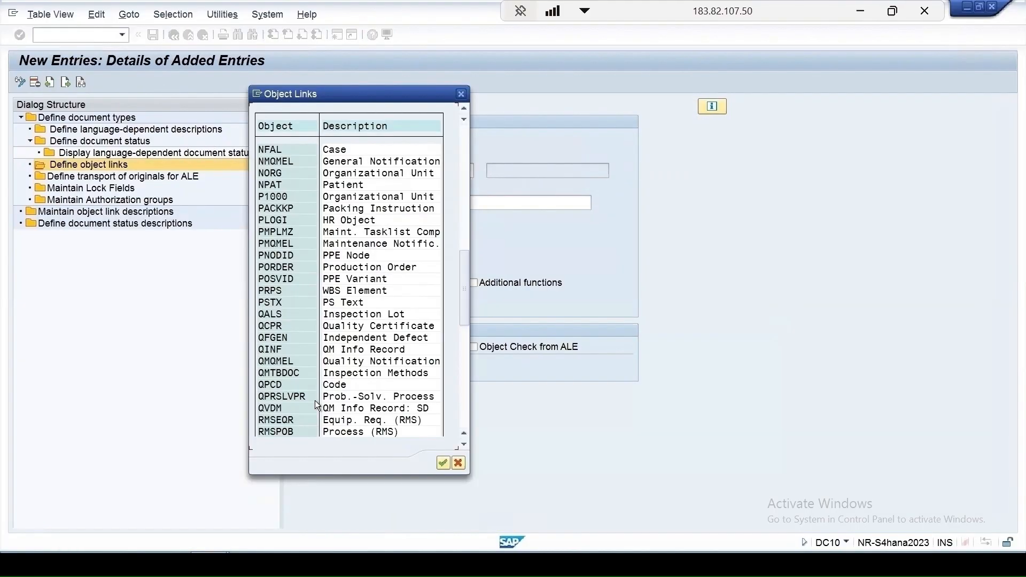
double_click(266, 385)
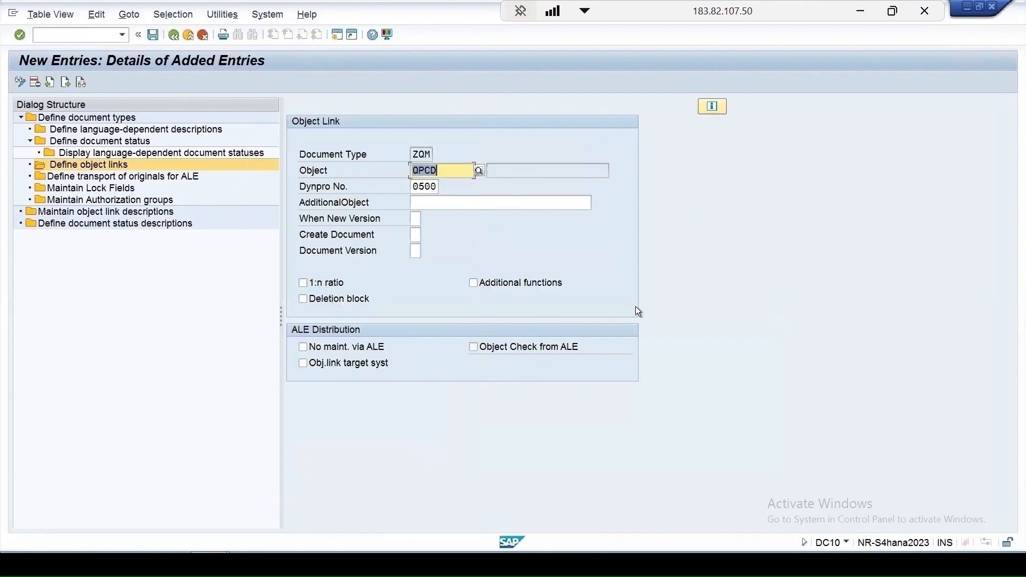
key(Return)
click(154, 36)
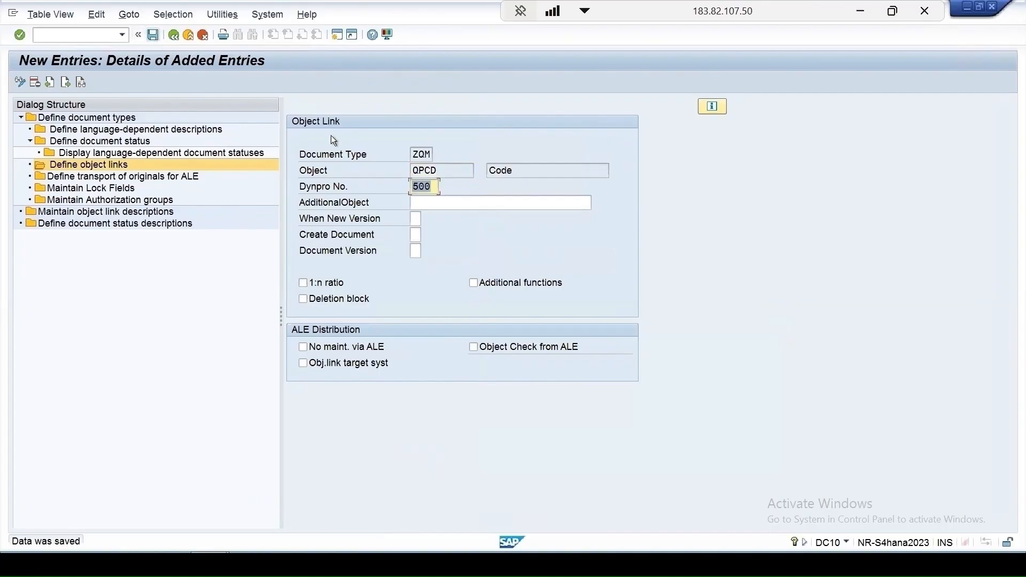
- Add another ZQM object link for QINF (QM Info Record) with dynpro number 0210, save it, and return to the object link overview
click(175, 35)
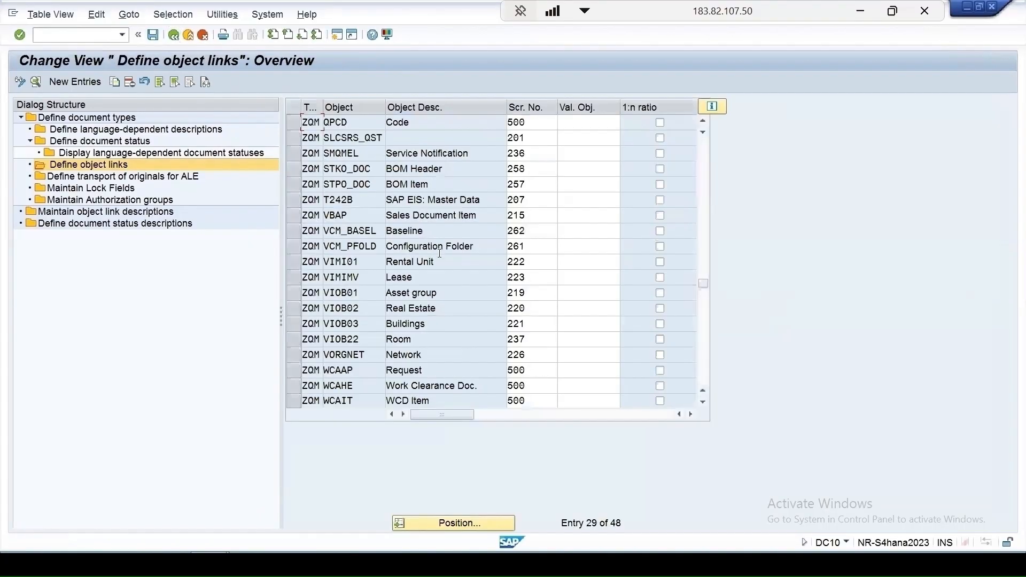
click(74, 82)
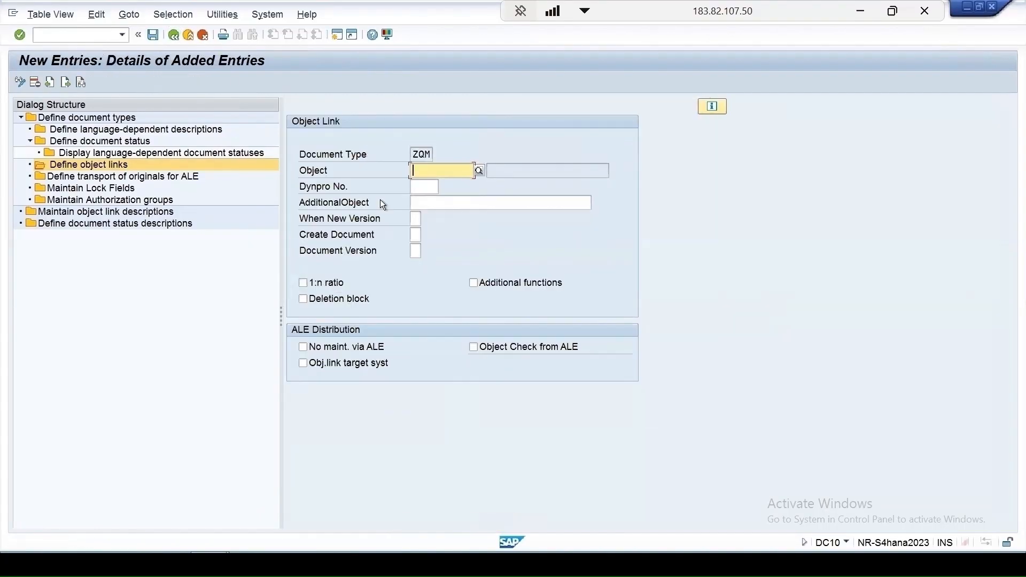
key(F4)
scroll(194, 363, down, 10)
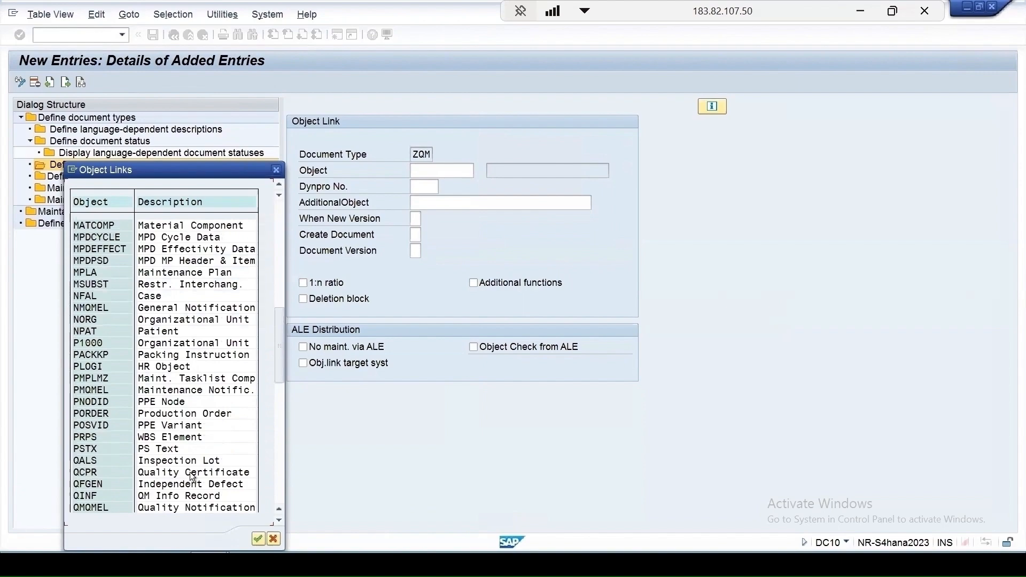
double_click(91, 497)
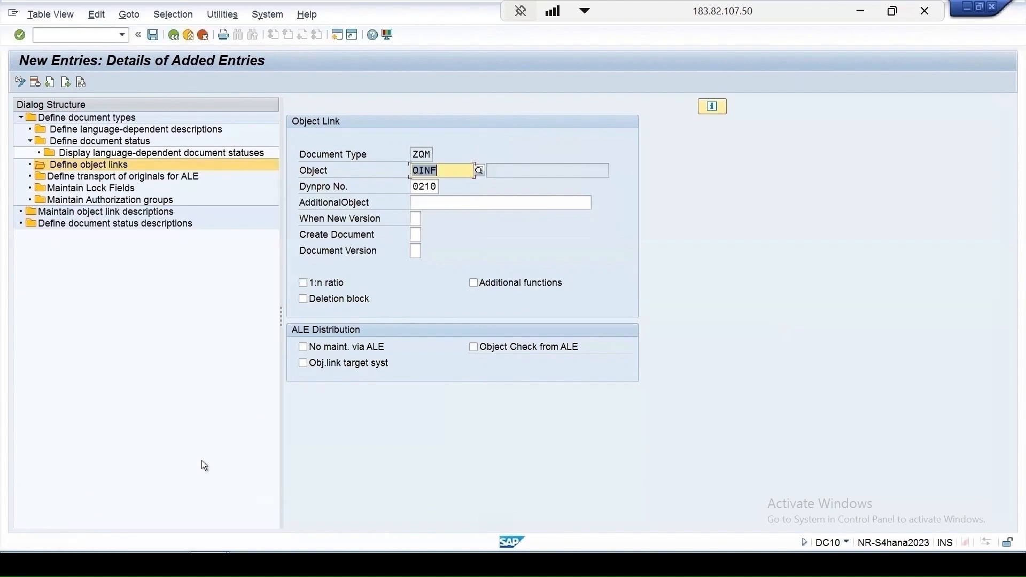
click(152, 35)
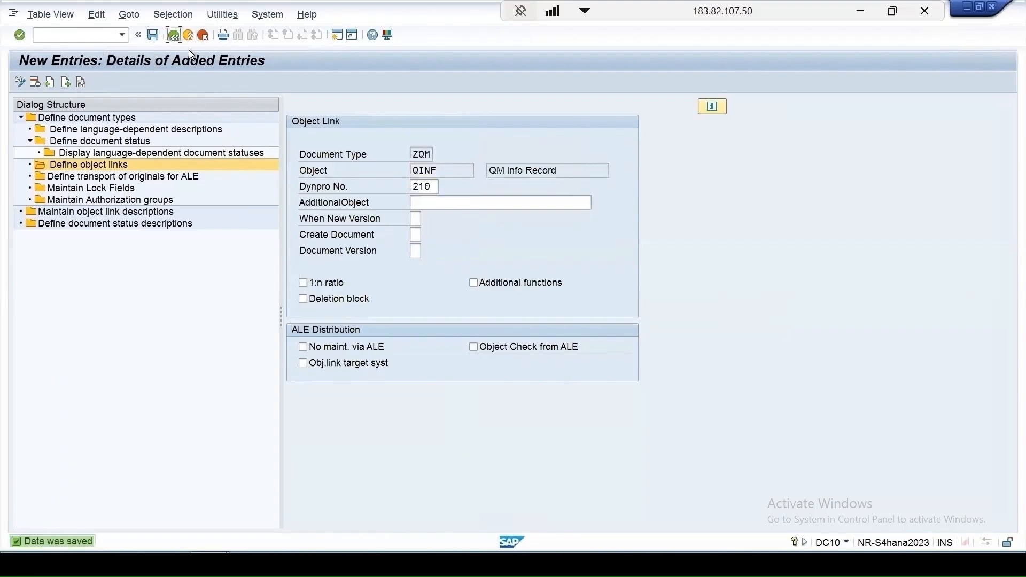
click(173, 35)
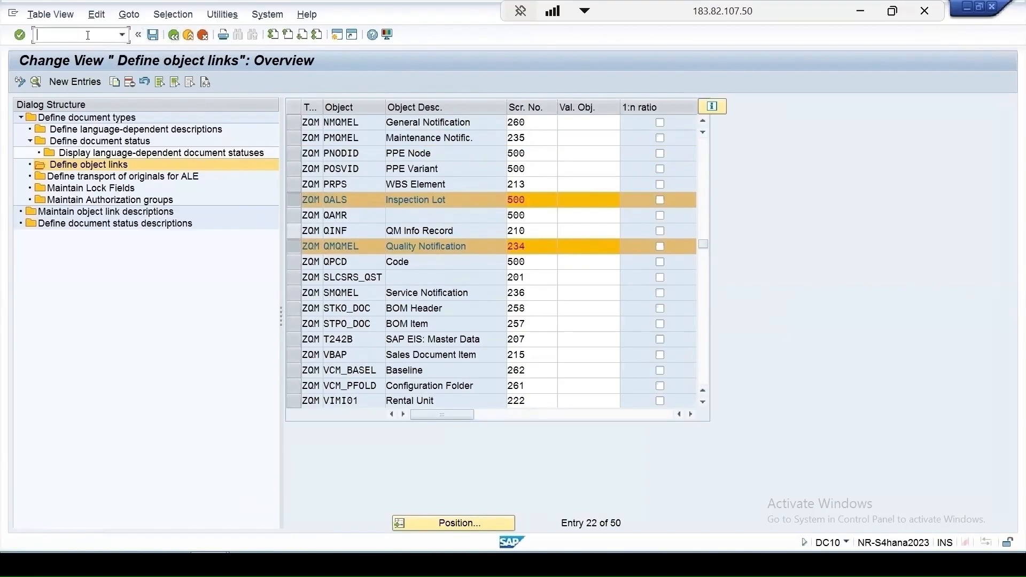
- Open transaction SPRO in a new session and expand the IMG to Cross-Application Components, Document Management, Control Data
text(/nspro)
key(Return)
click(79, 82)
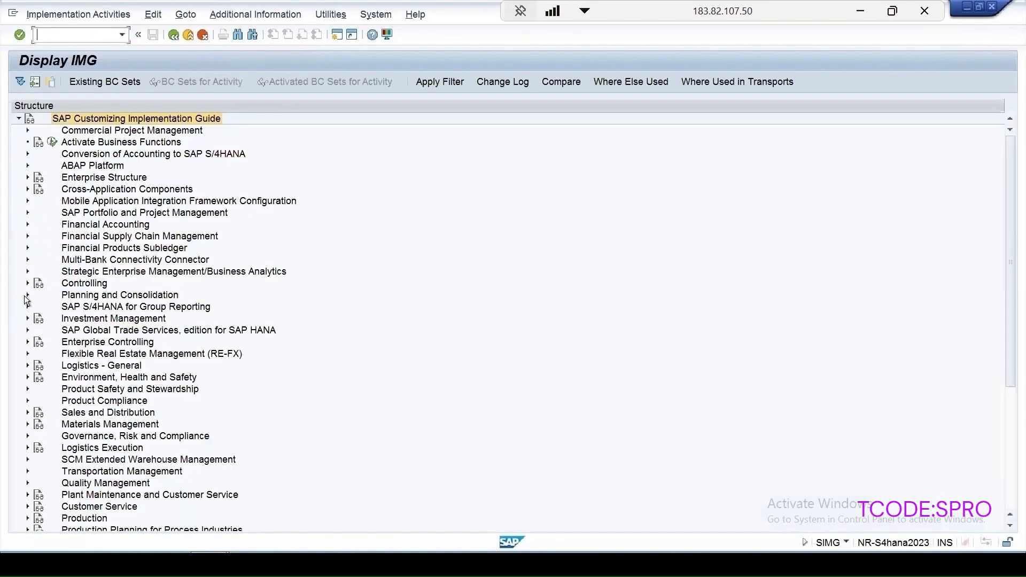
click(29, 189)
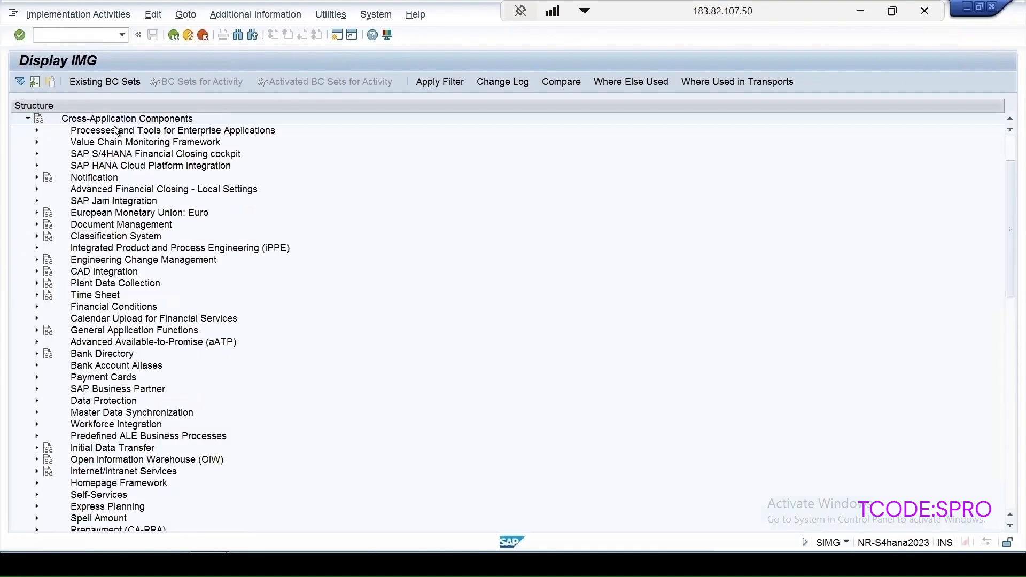
click(36, 225)
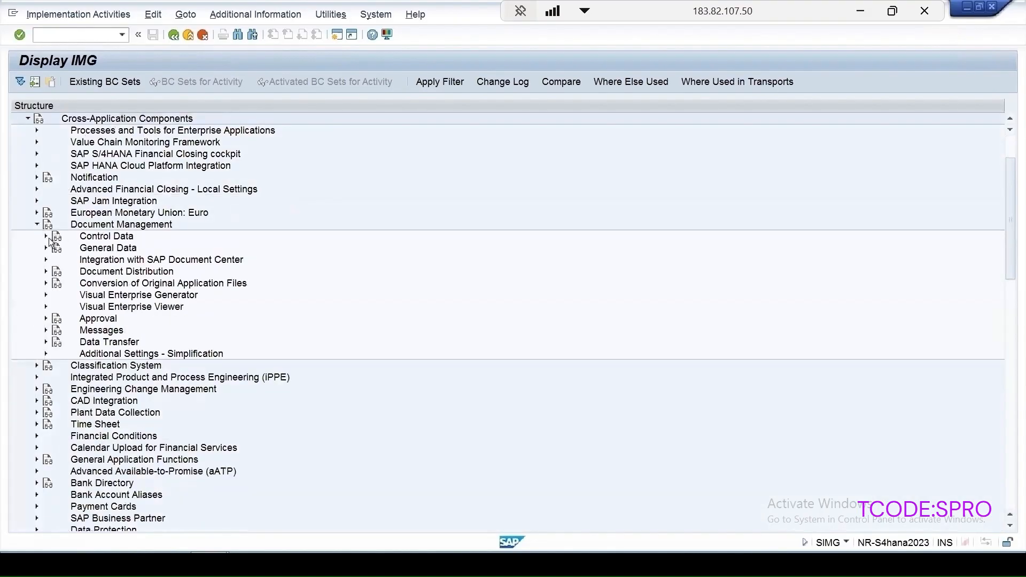
click(46, 236)
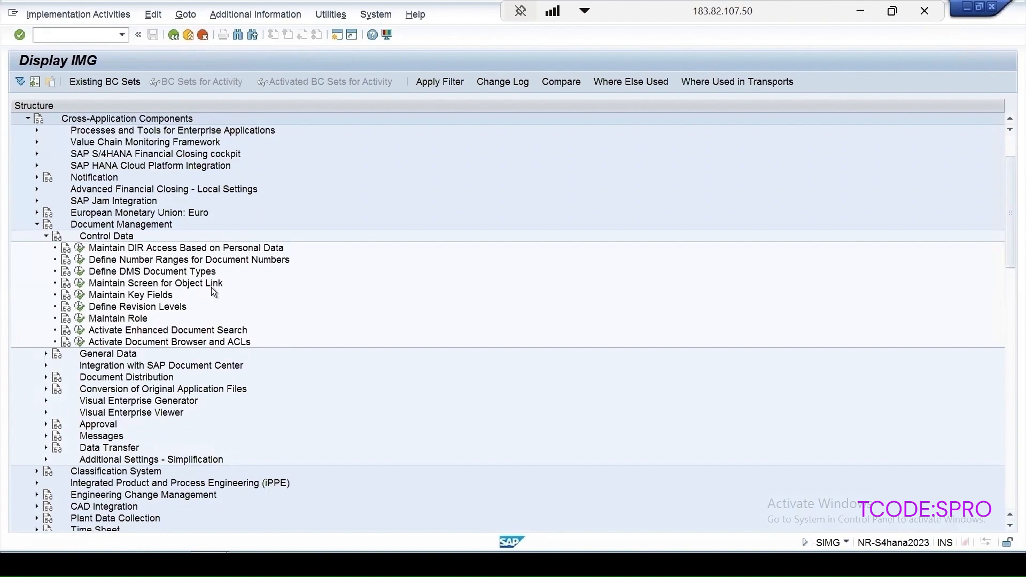
- Open Maintain Screen for Object Link and check the screen numbers of the QM objects, including QAMR, before returning to the IMG
scroll(142, 215, down, 8)
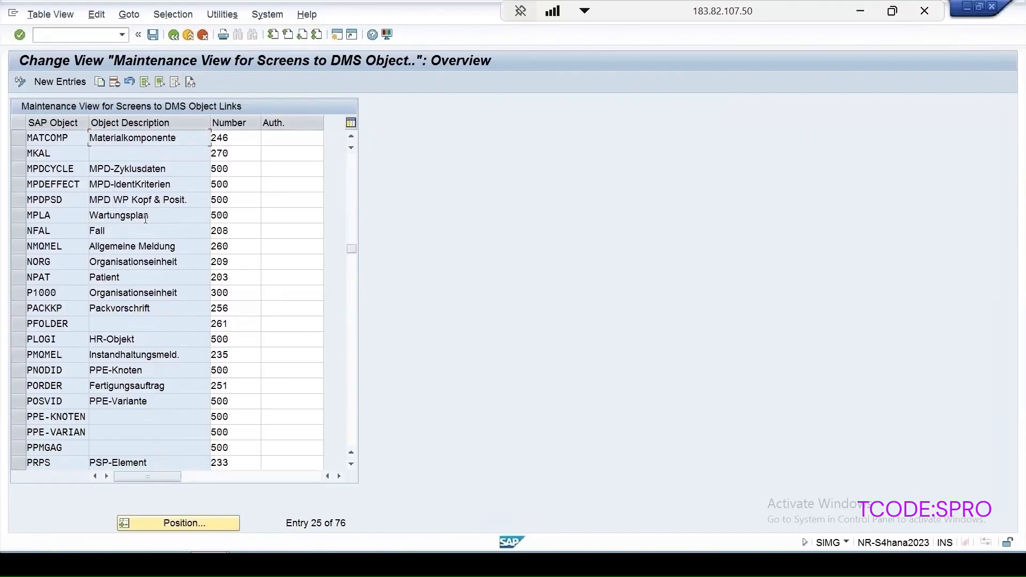
scroll(144, 217, down, 4)
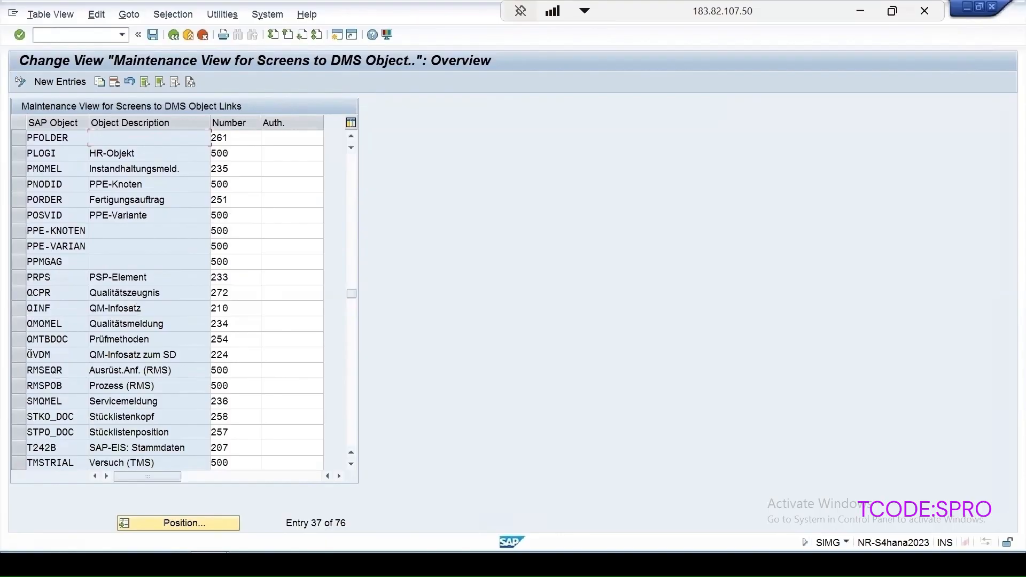
scroll(78, 300, down, 1)
scroll(101, 293, up, 1)
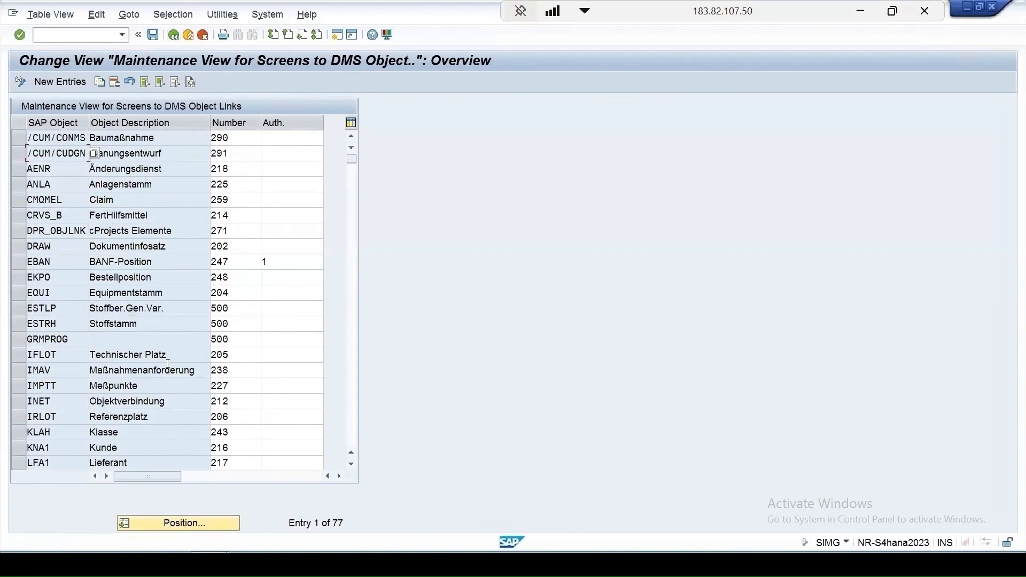
scroll(168, 363, down, 12)
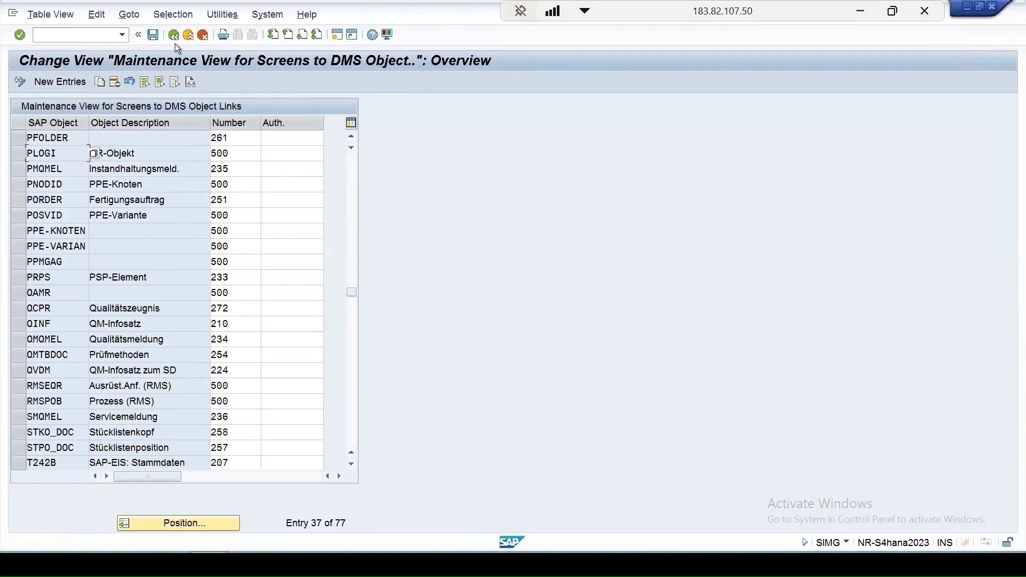
click(172, 37)
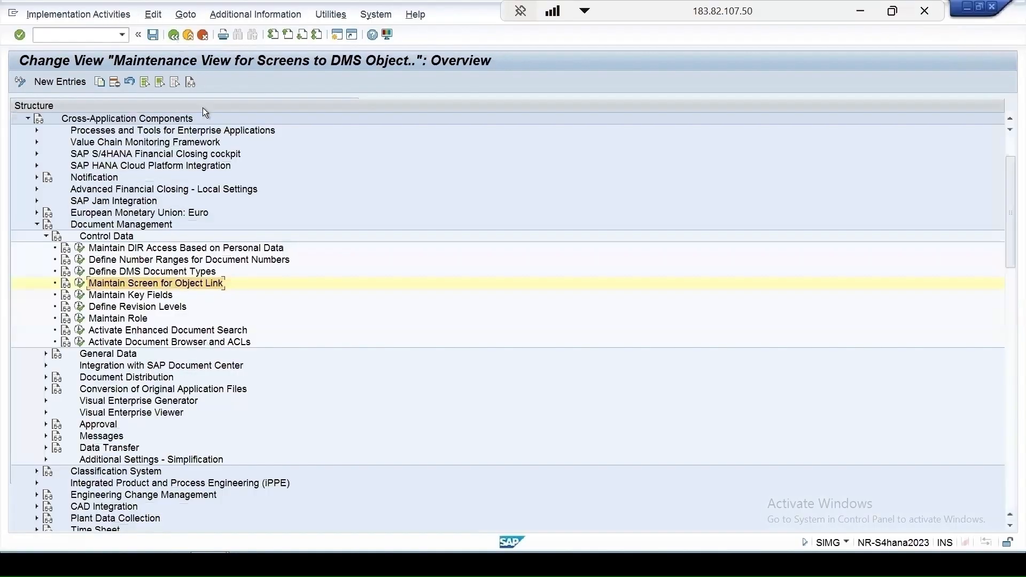
- Open Define DMS Document Types, locate document type ZQM, and display its object links
click(80, 272)
click(450, 521)
text(zqm)
click(221, 233)
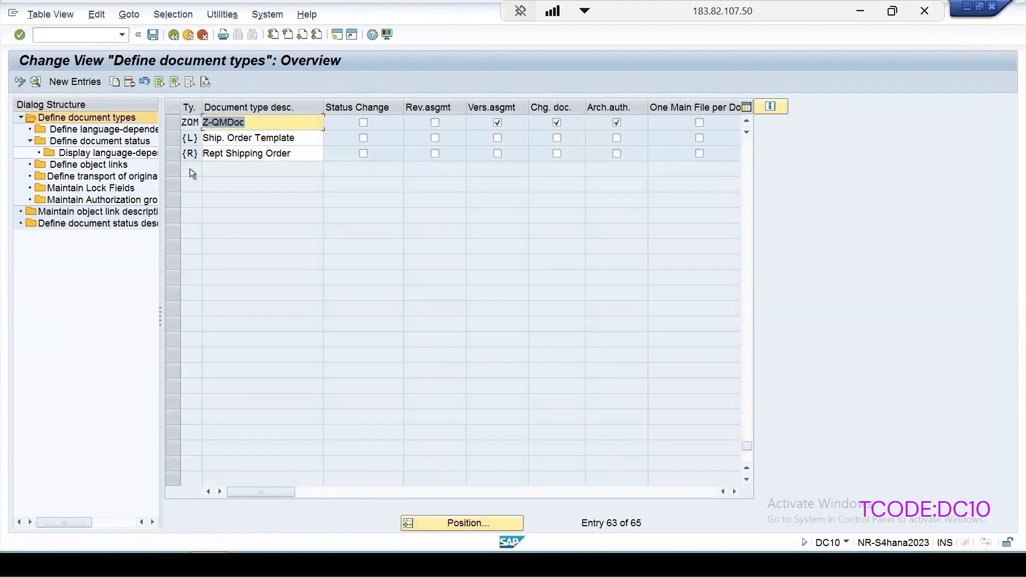
click(179, 124)
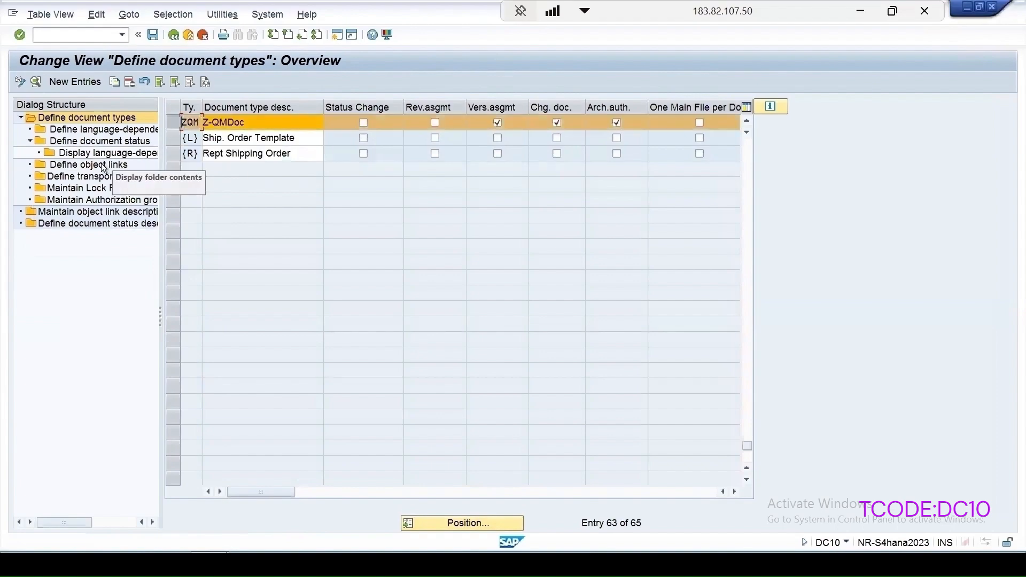
double_click(101, 164)
scroll(330, 262, down, 6)
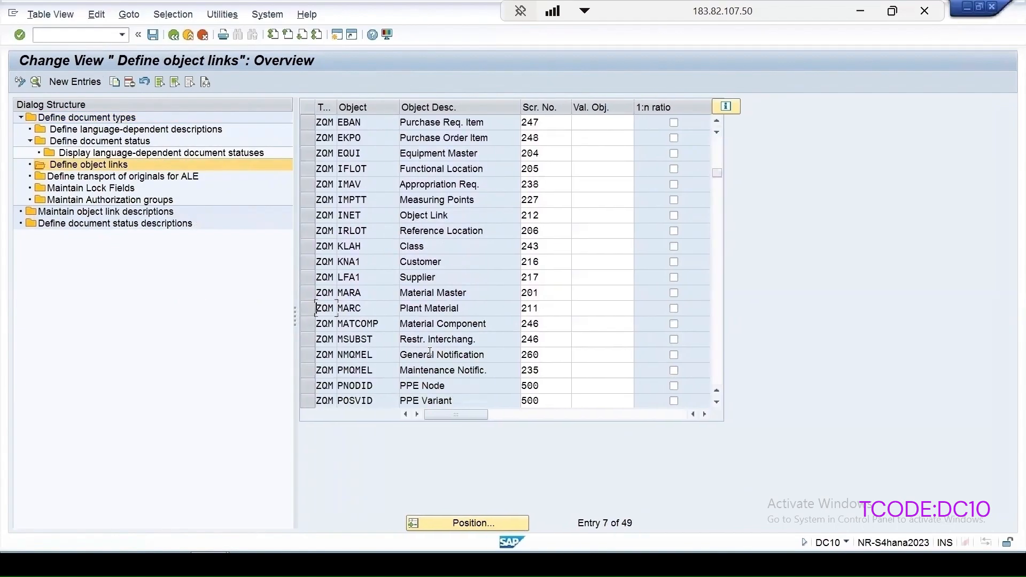
- Delete all ZQM object links except MARA, QALS, QINF, QMQMEL and QPCD
click(174, 81)
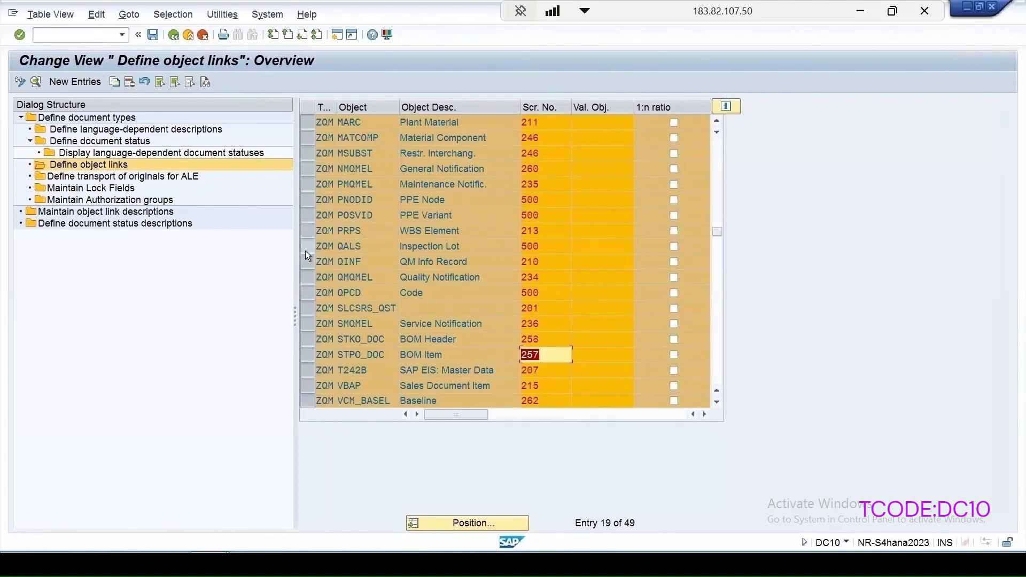
click(305, 246)
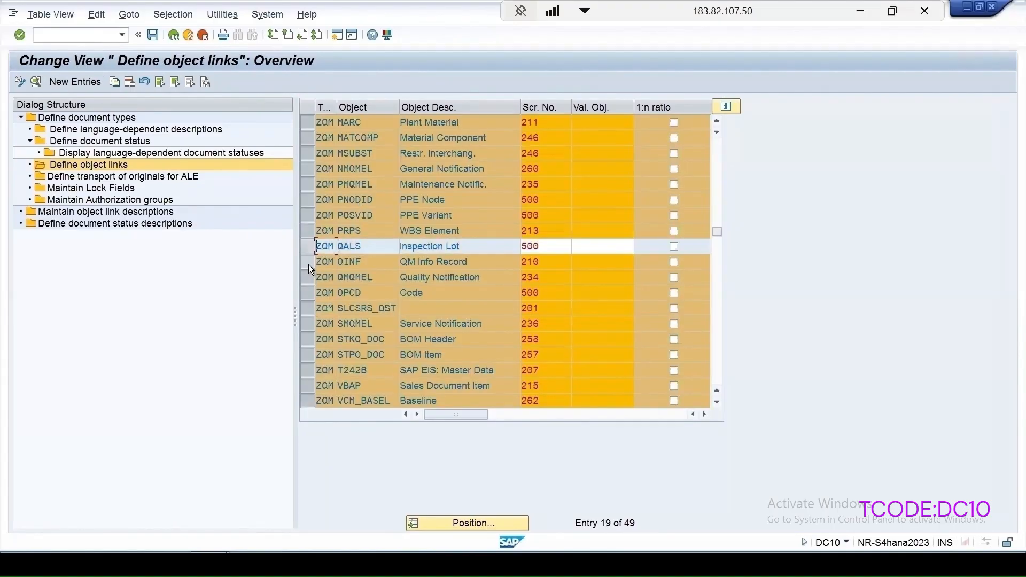
click(309, 261)
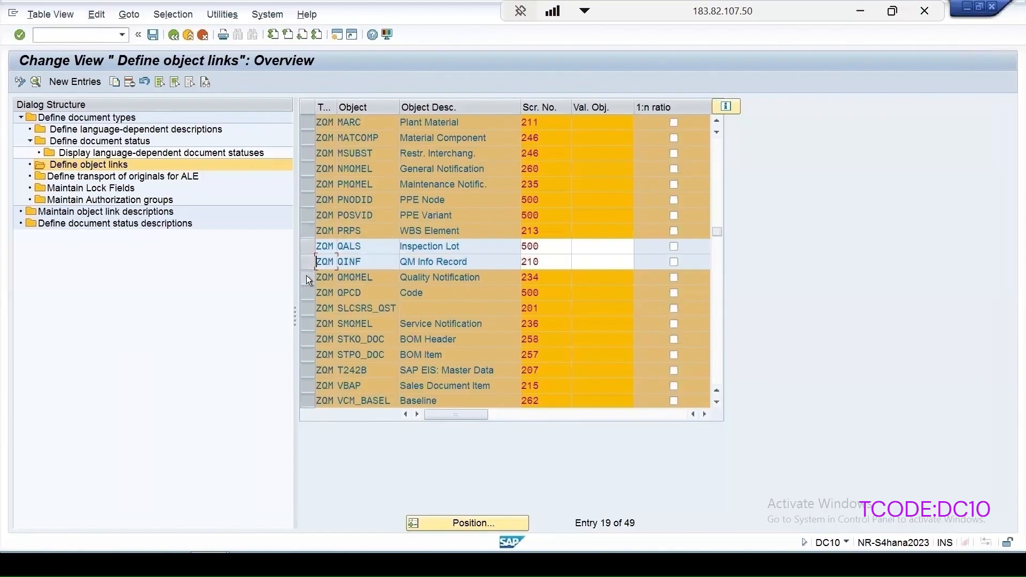
click(306, 277)
click(309, 293)
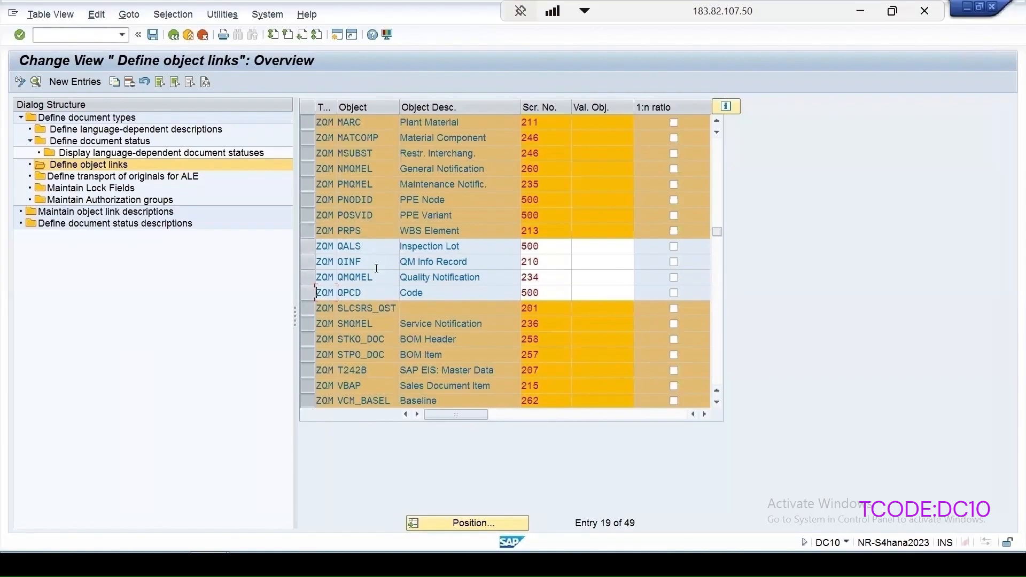
scroll(376, 268, up, 2)
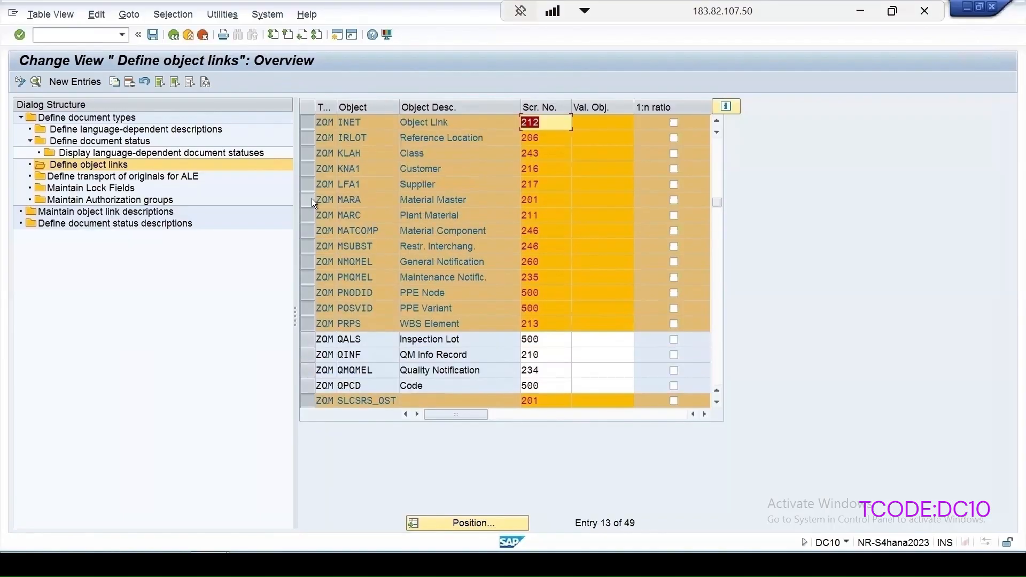
click(309, 200)
scroll(415, 289, up, 3)
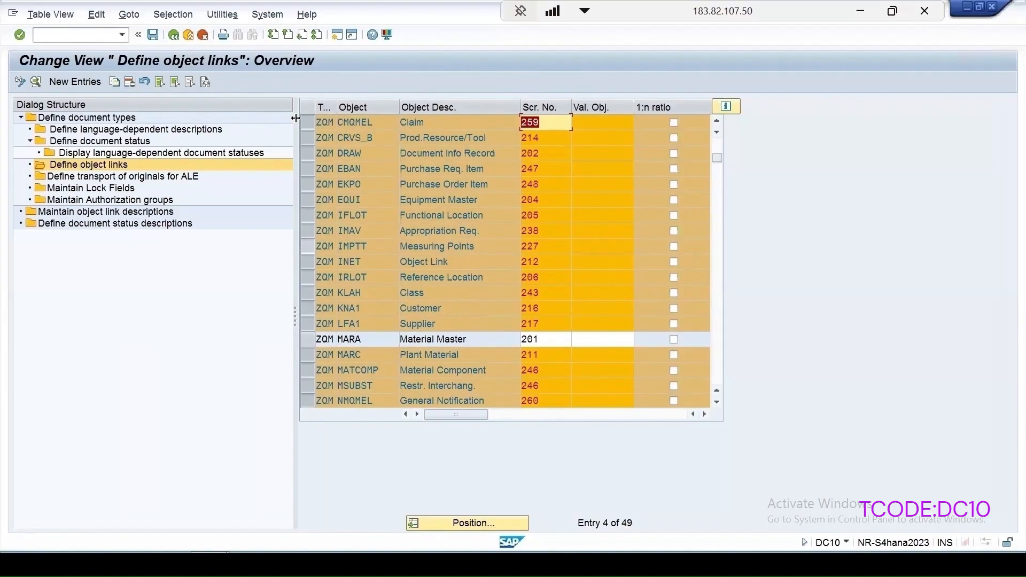
click(130, 81)
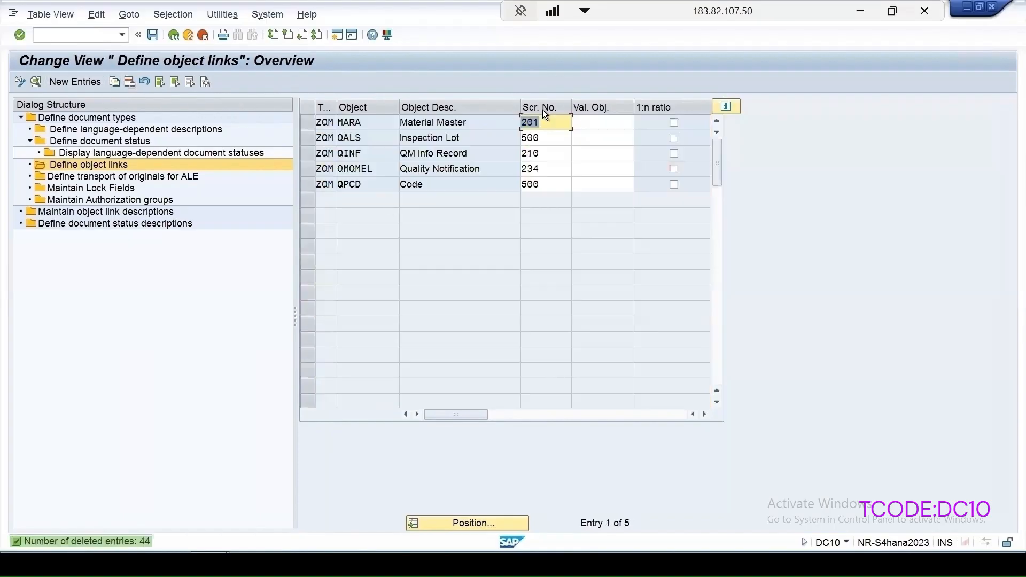
- Save the reduced object links to the DMS customizing request and return to the IMG structure
click(153, 35)
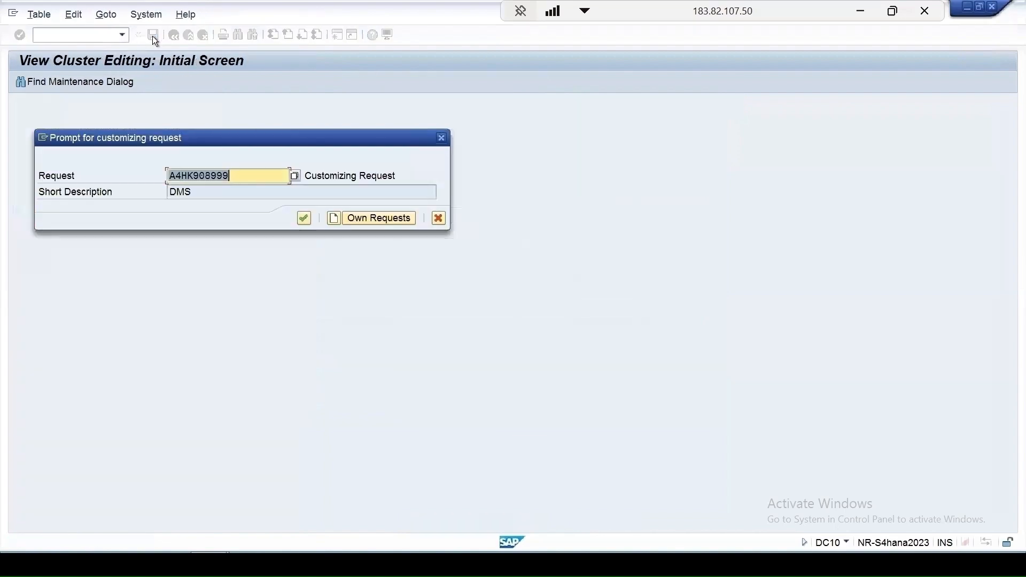
click(303, 219)
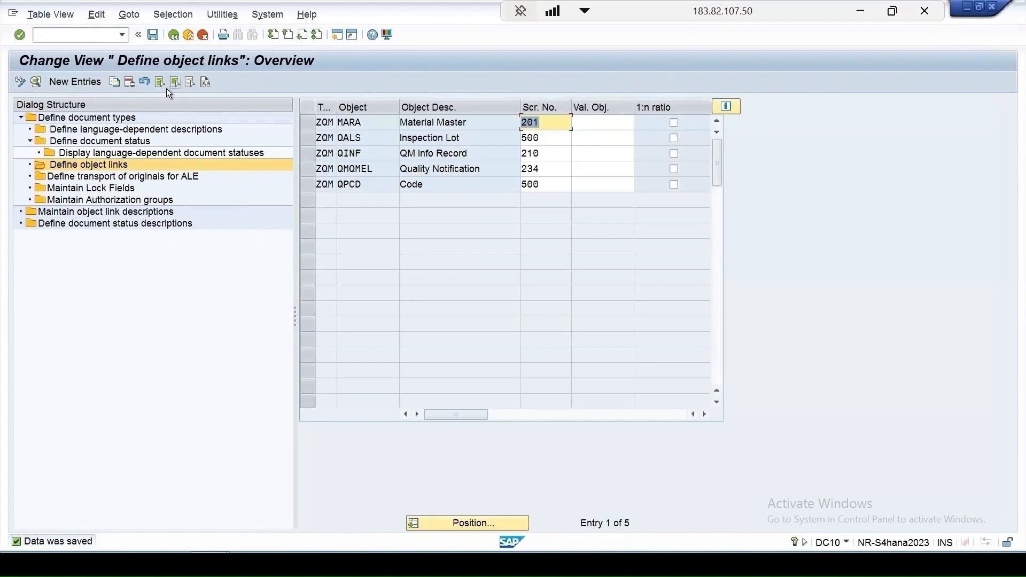
click(172, 35)
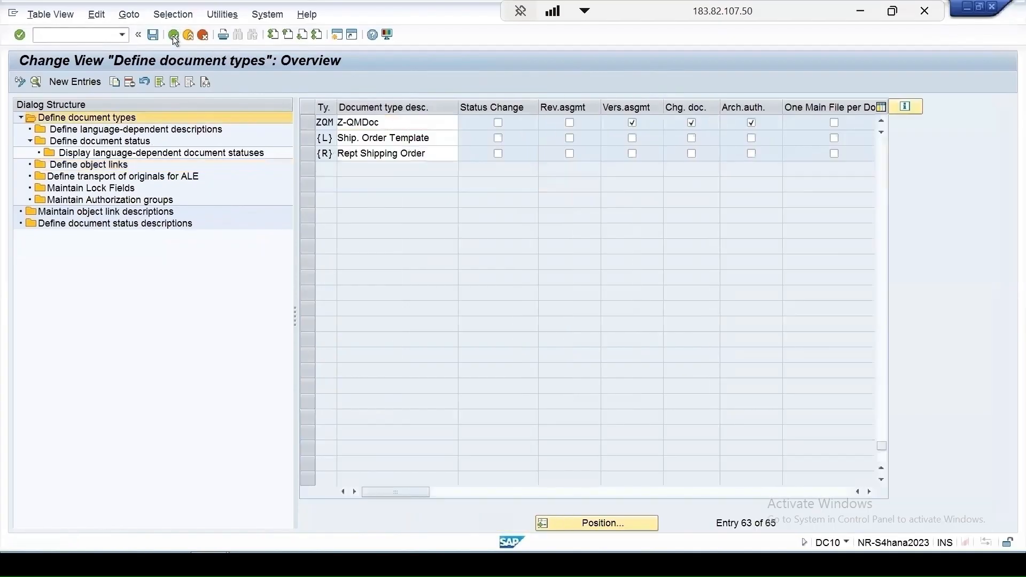
click(172, 36)
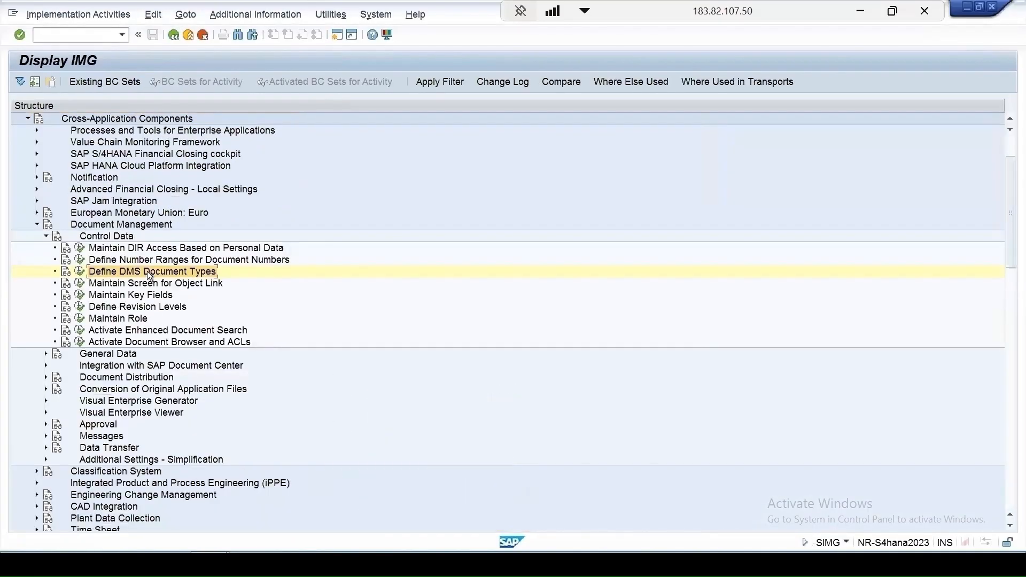
- Open Define Data Carrier under General Data, review the server/front end and external DMS carrier types, and return to the IMG structure
scroll(42, 305, down, 2)
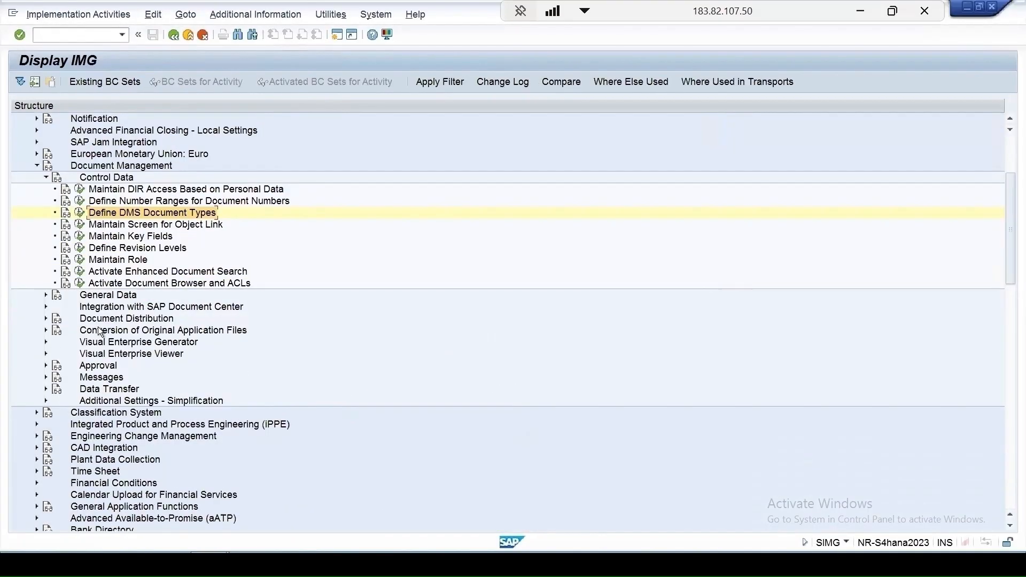
click(46, 295)
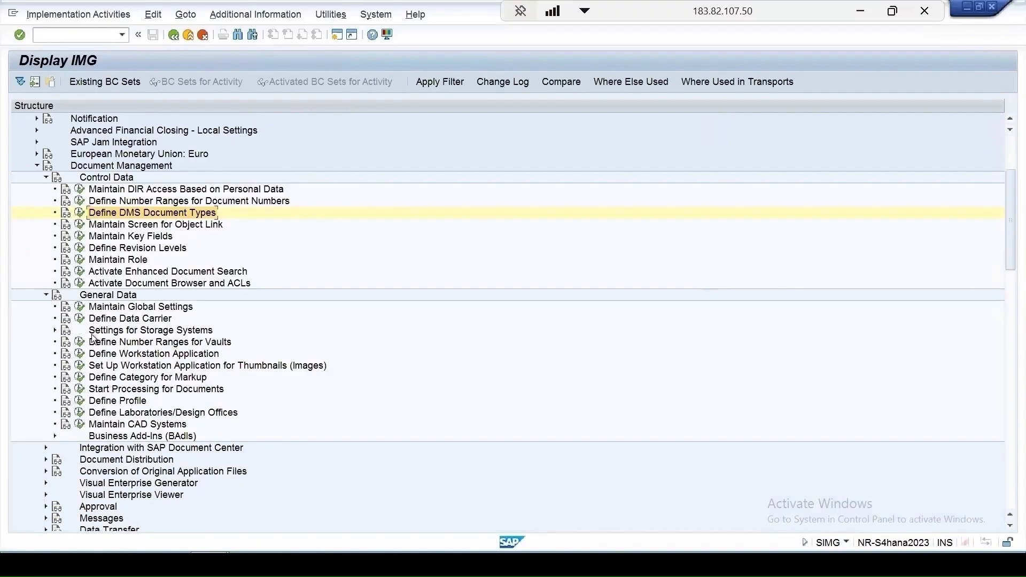
click(78, 319)
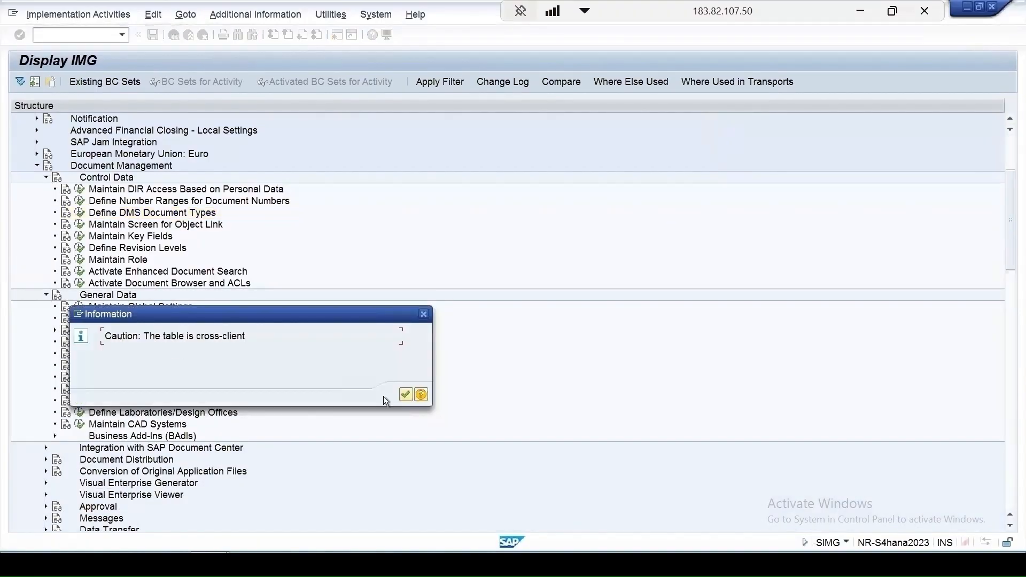
click(405, 395)
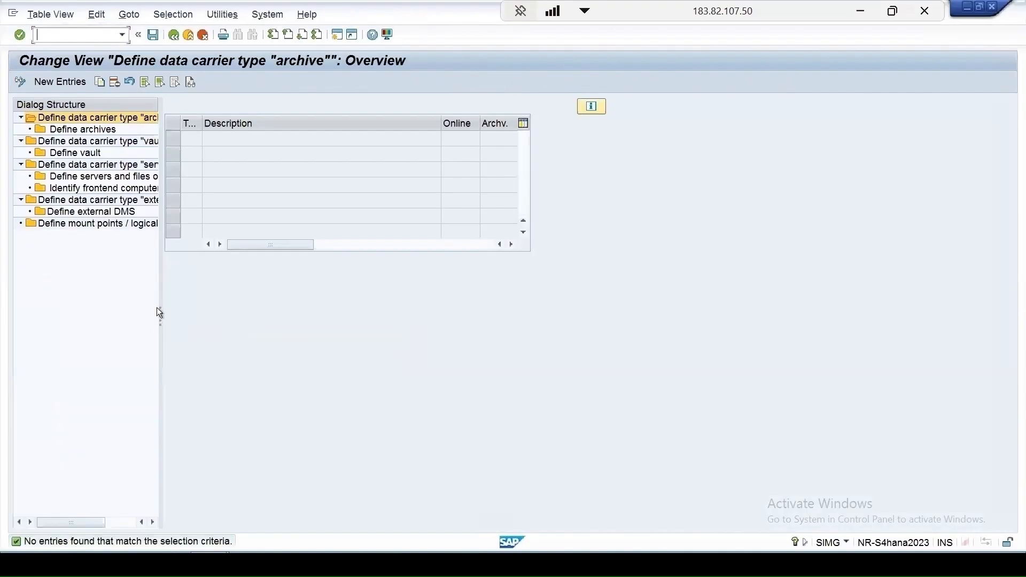
click(121, 165)
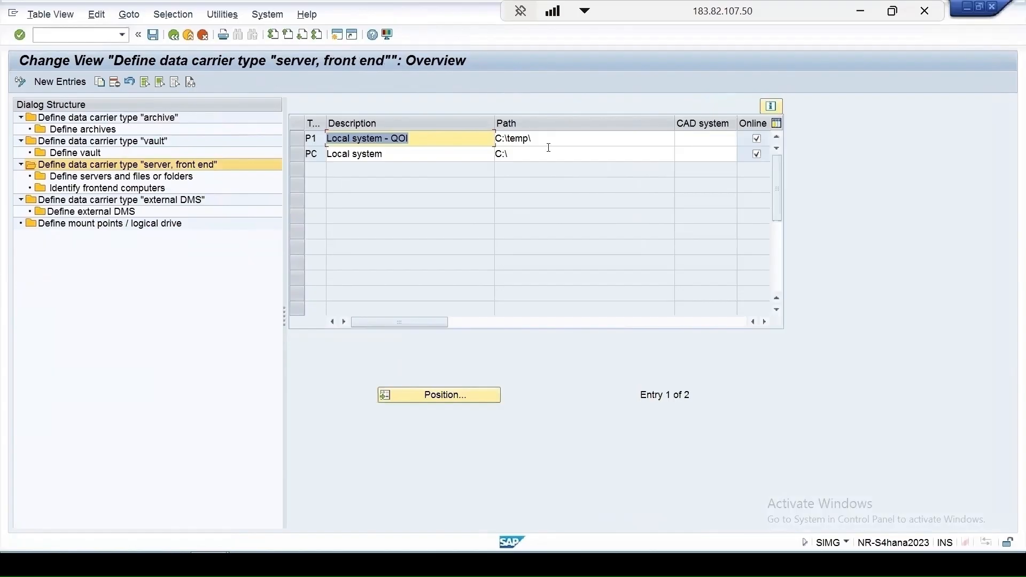
click(161, 176)
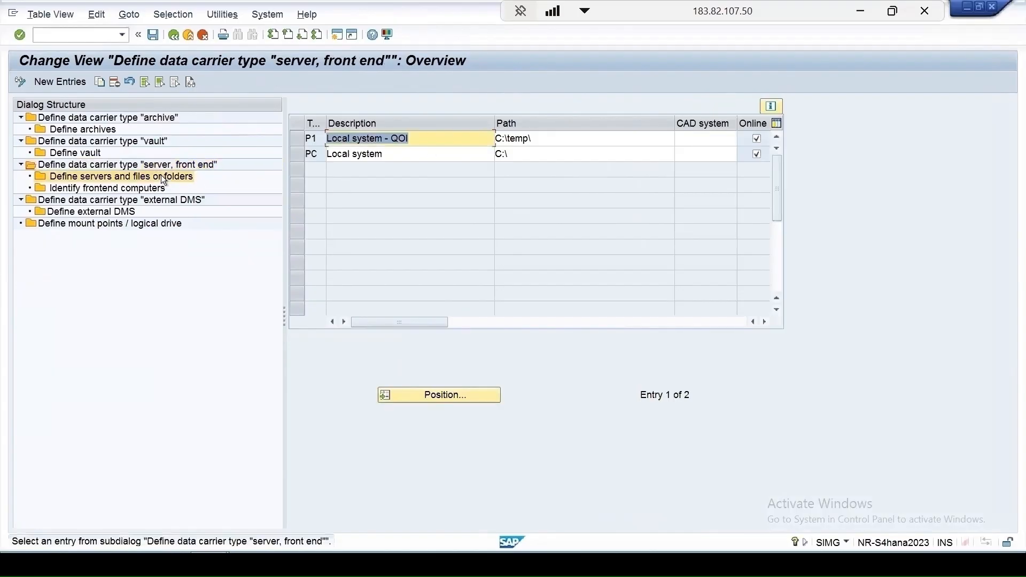
click(127, 200)
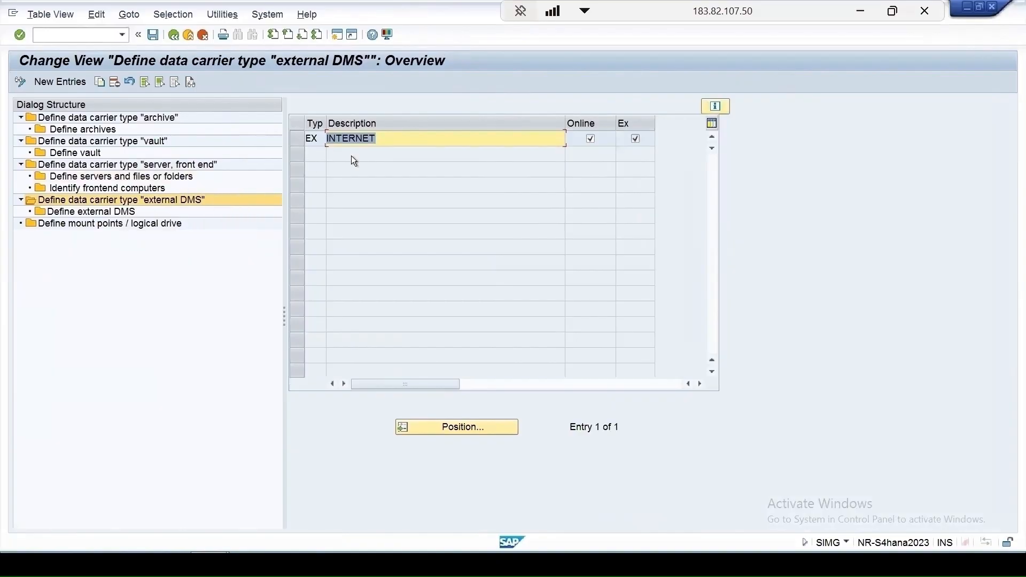
click(174, 35)
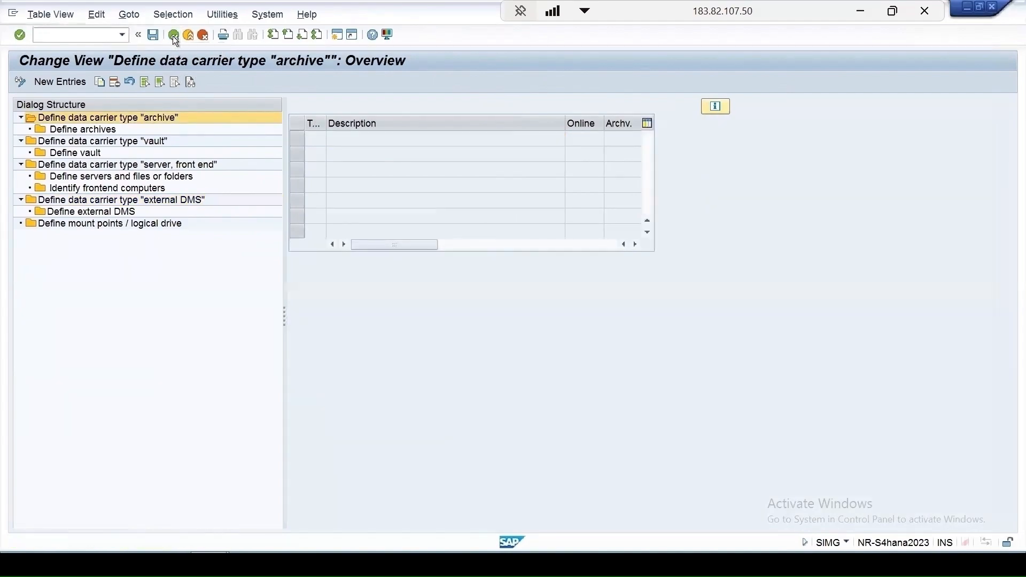
click(174, 35)
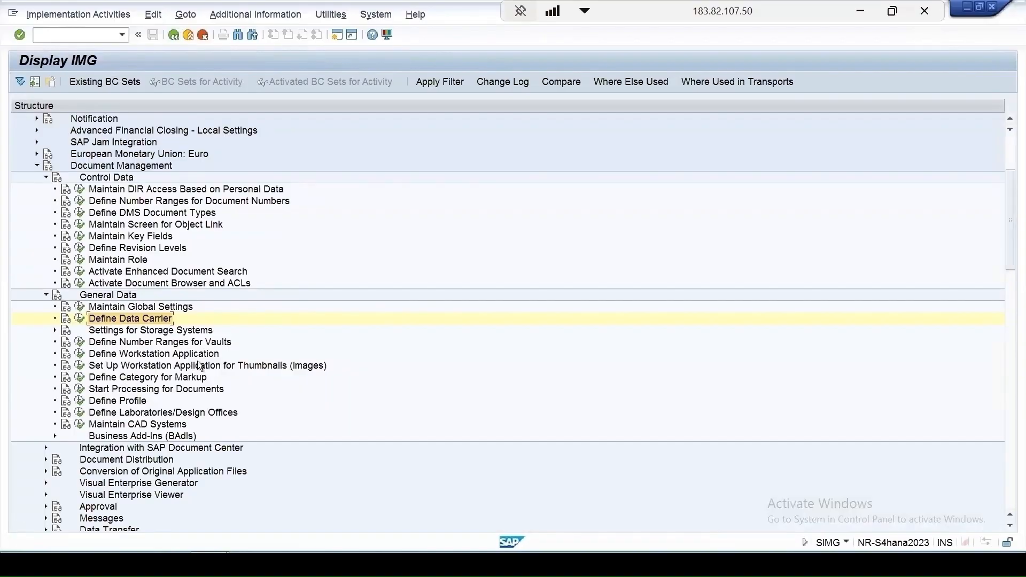
- Open Define Workstation Application, select application TXT, check its detail settings, and return to the application overview
click(80, 354)
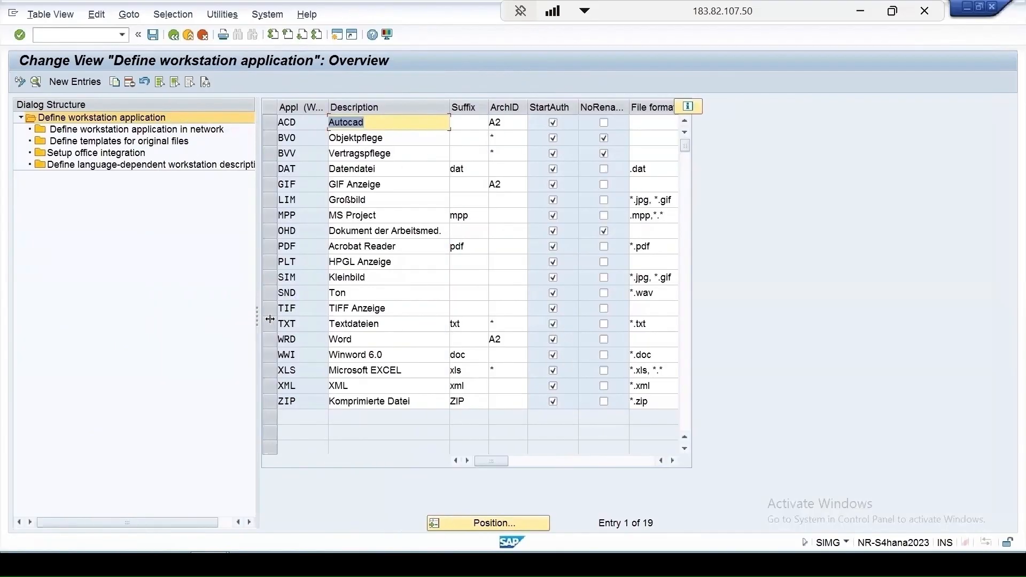
drag(268, 319, 297, 319)
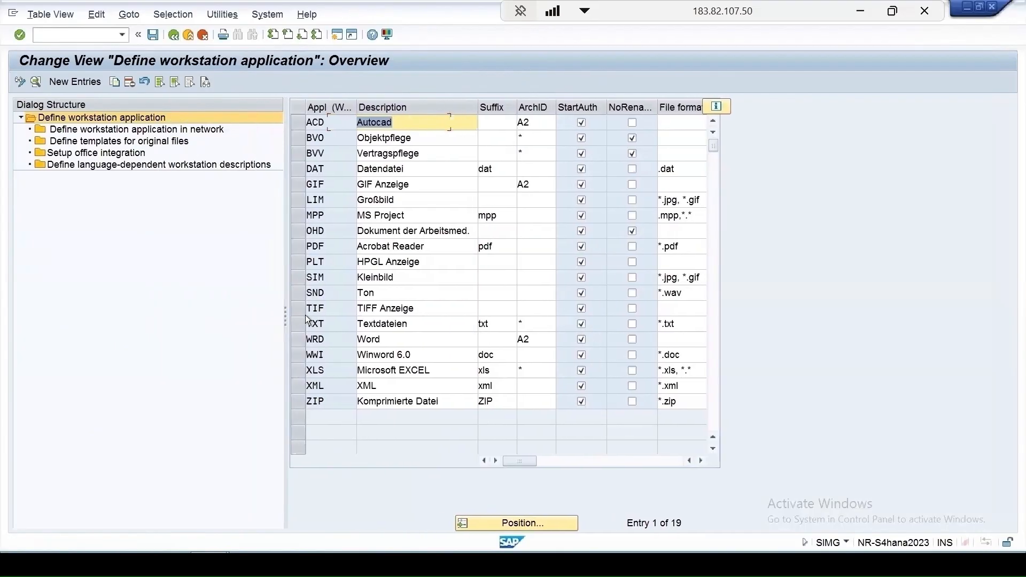
click(302, 323)
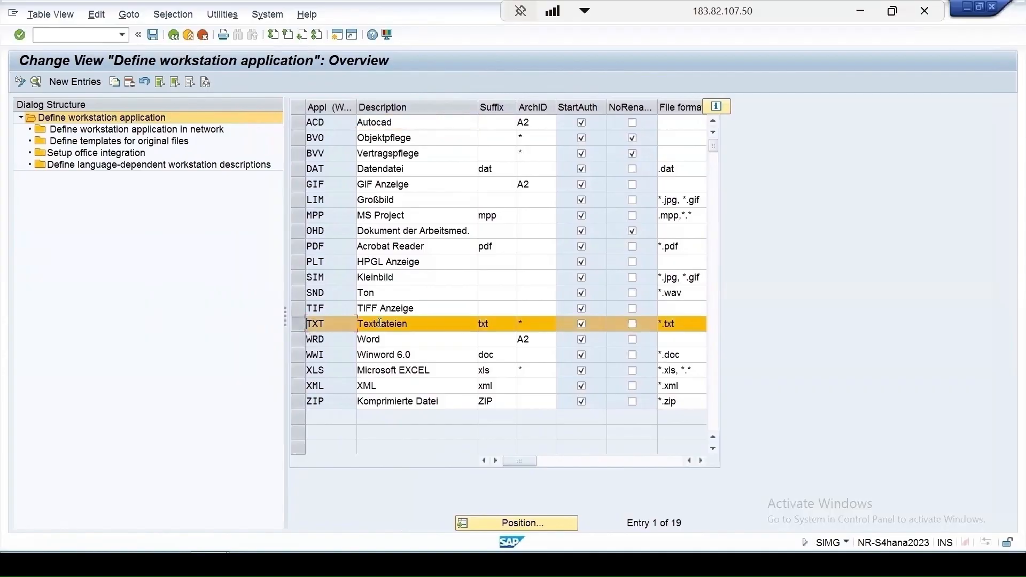
double_click(328, 321)
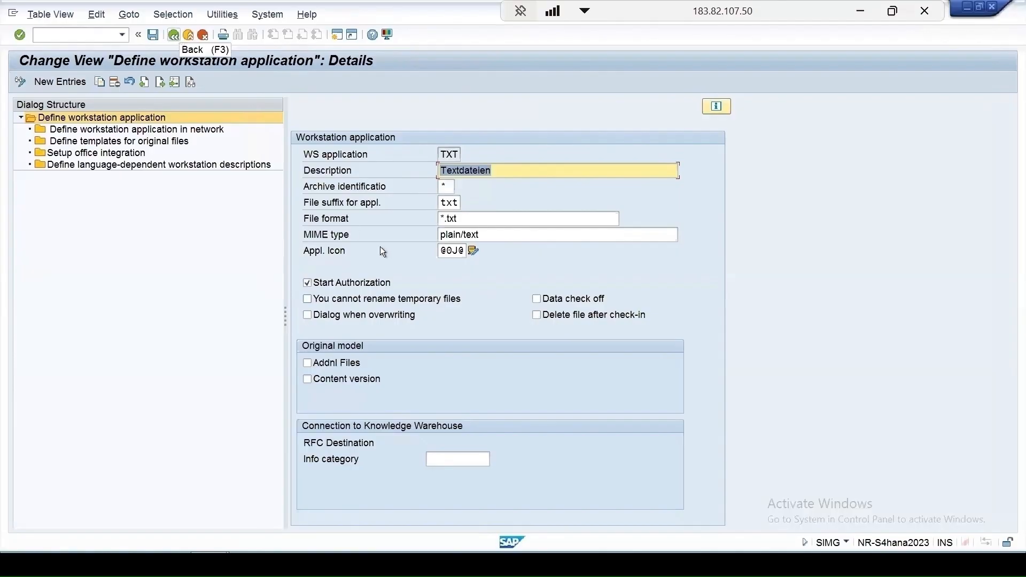
click(176, 37)
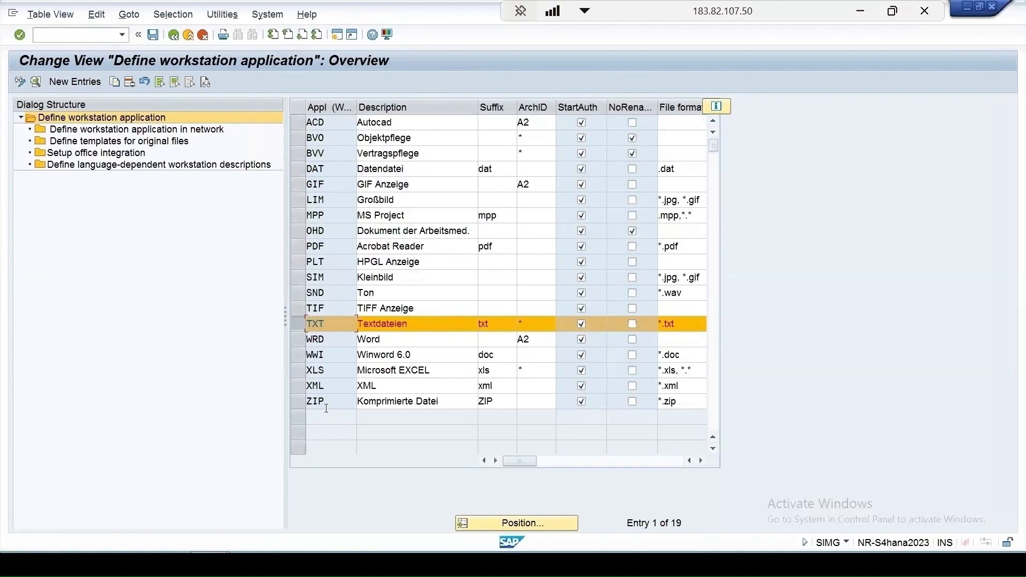
- Open the office integration setup for application TXT and start a new entry for document type ZQM
double_click(97, 132)
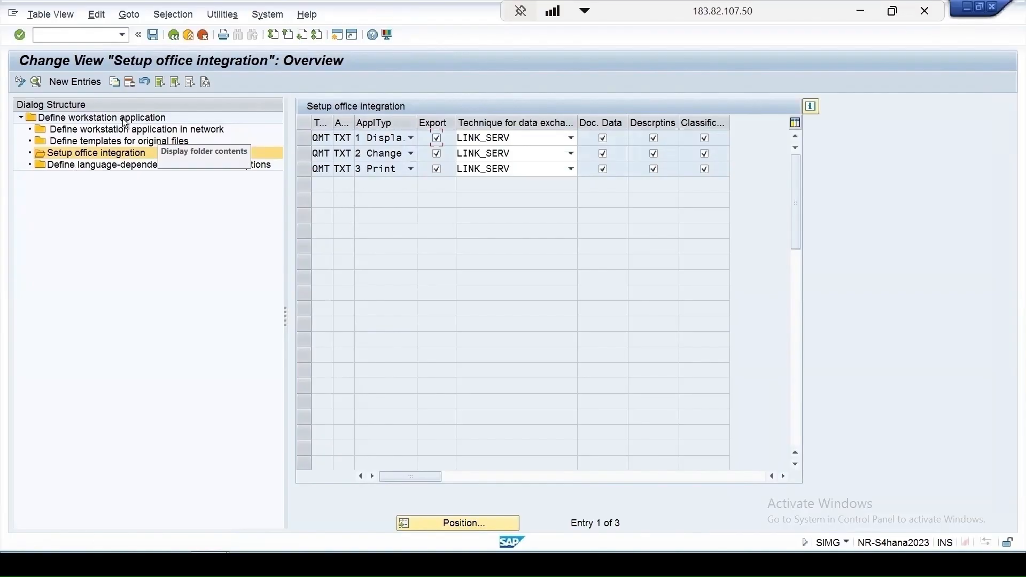
click(78, 81)
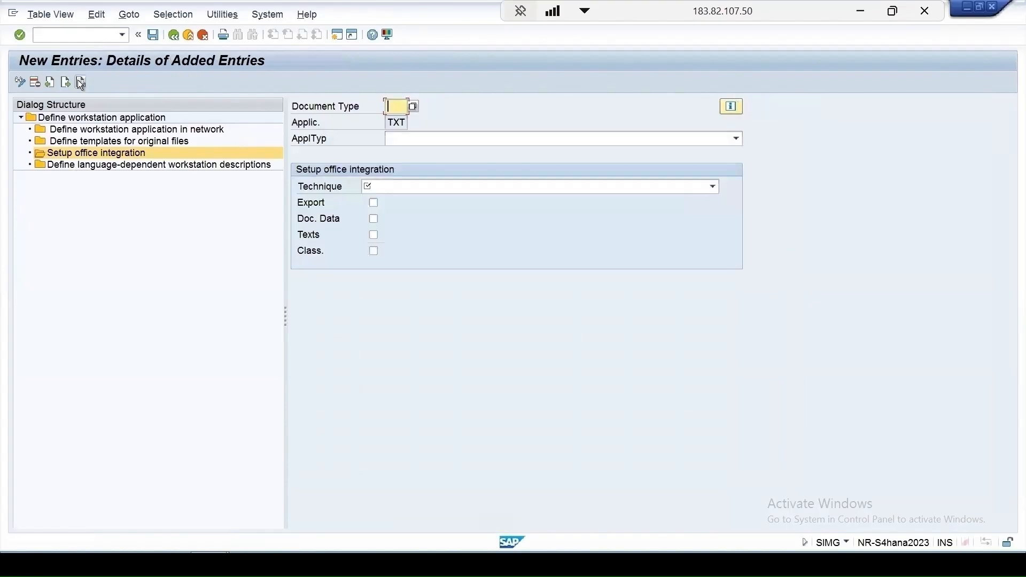
click(413, 107)
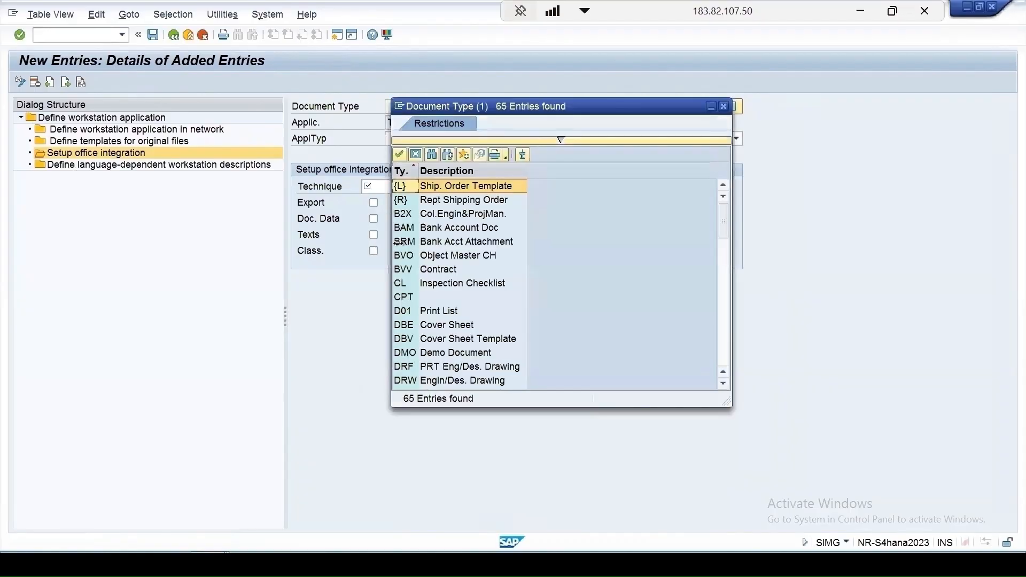
scroll(478, 327, down, 2)
scroll(478, 328, down, 15)
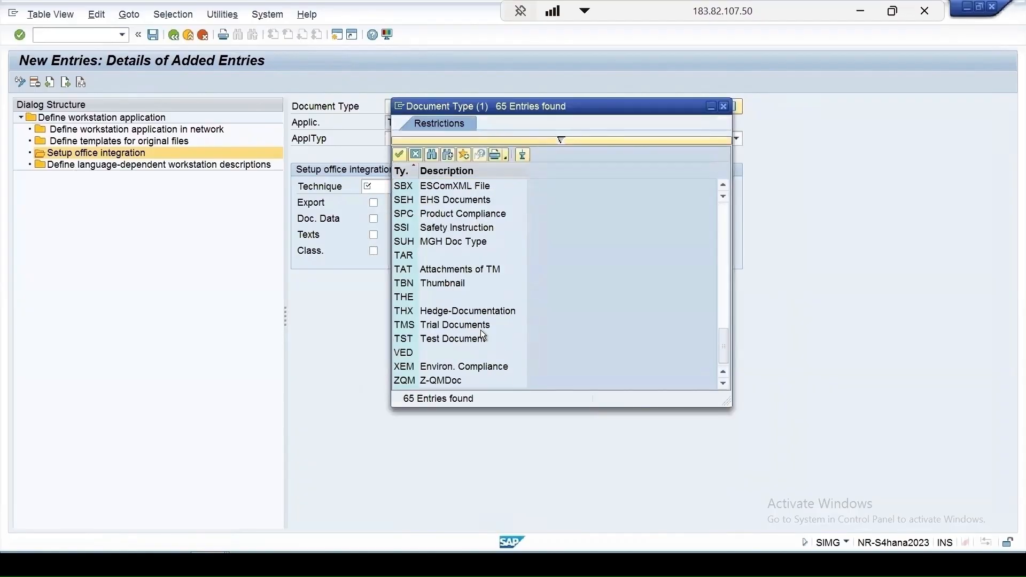
double_click(449, 381)
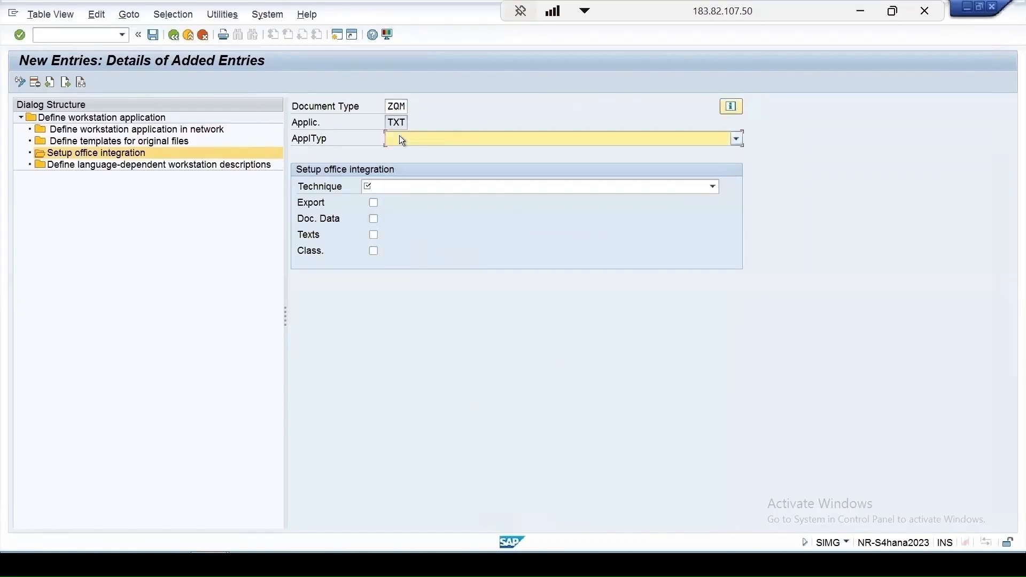
- Set the ZQM entry to application type 1 Display with technique LINK_SERV, enabling Export, Doc. Data, Texts and Class
click(425, 140)
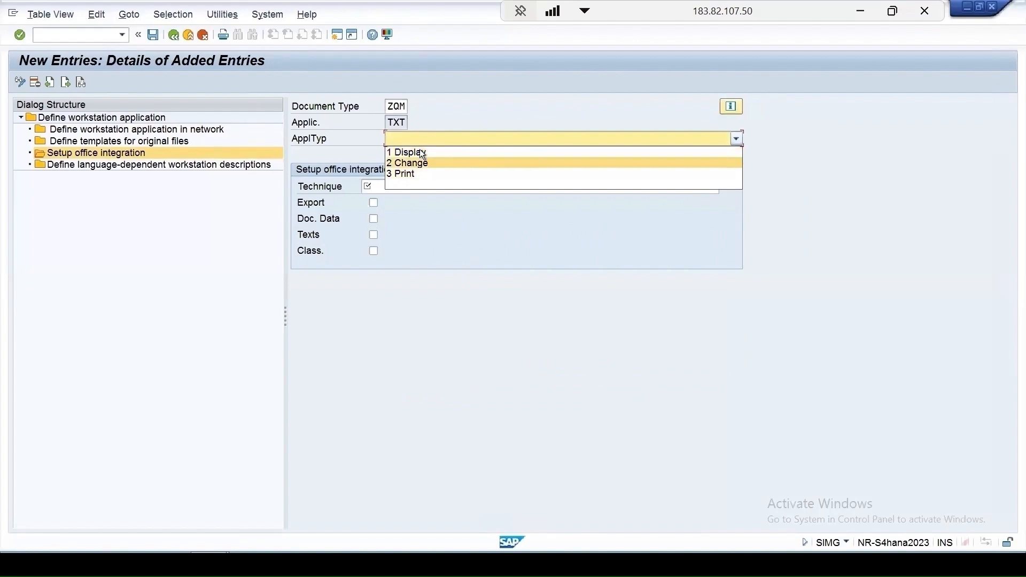
click(424, 153)
click(386, 186)
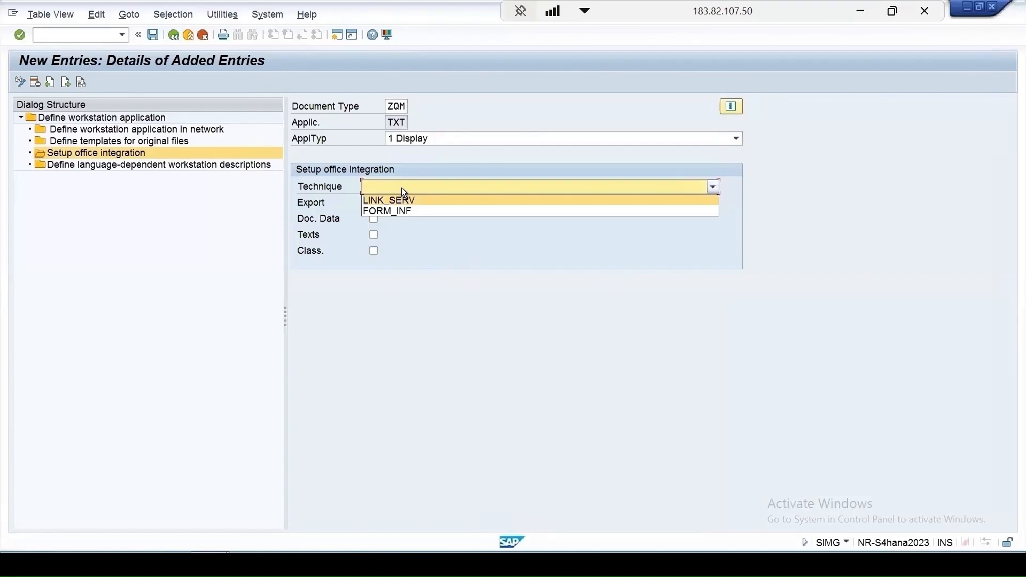
click(402, 190)
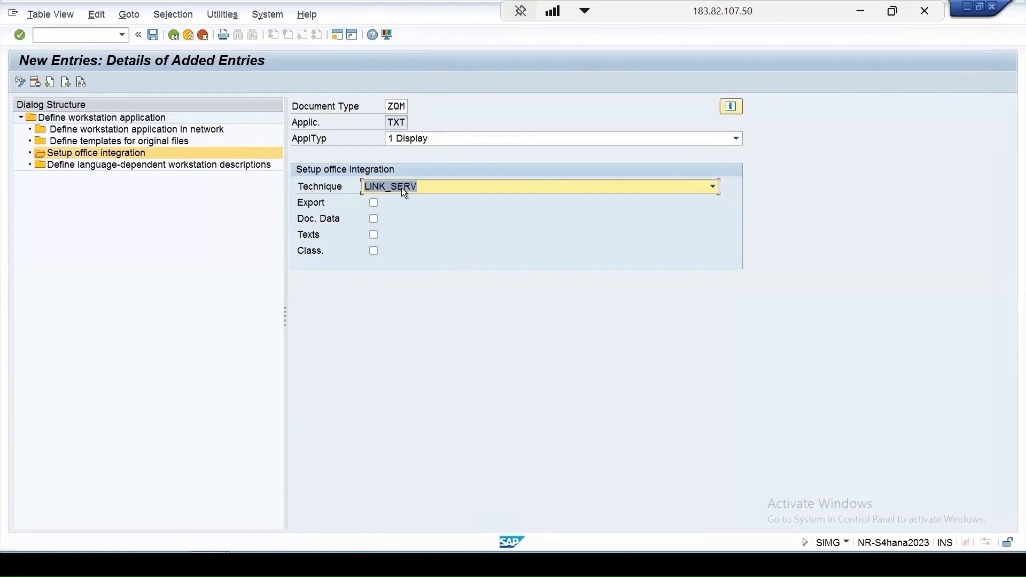
click(374, 203)
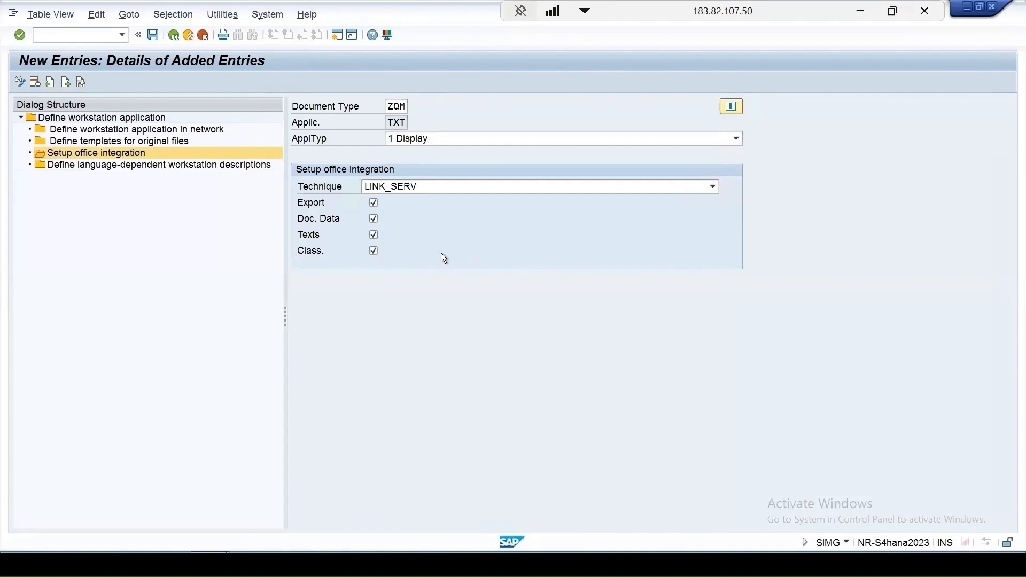
key(Return)
click(172, 35)
scroll(437, 225, up, 1)
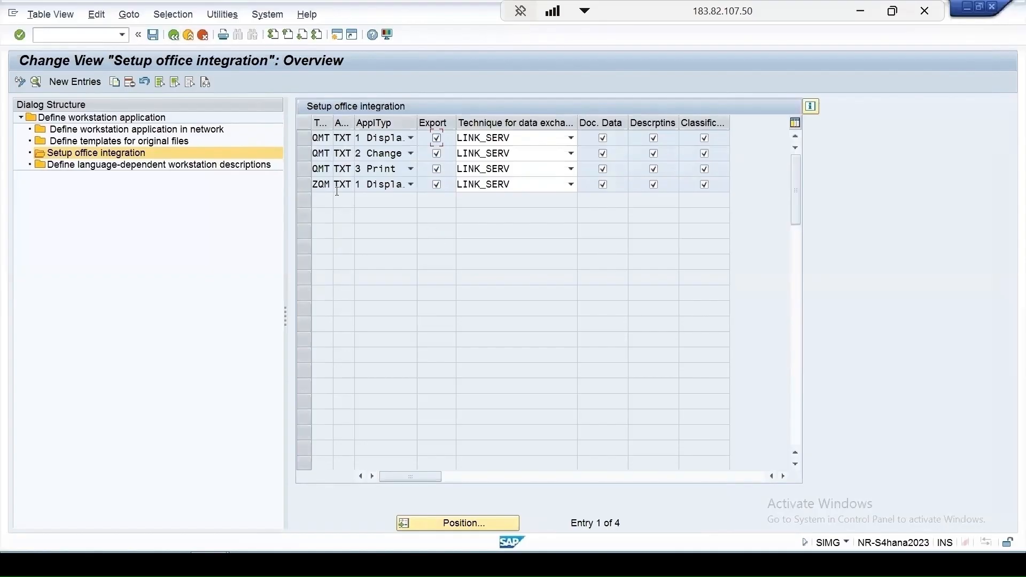
- Copy the QMT office integration entry for 2 Change to document type ZQM
click(307, 155)
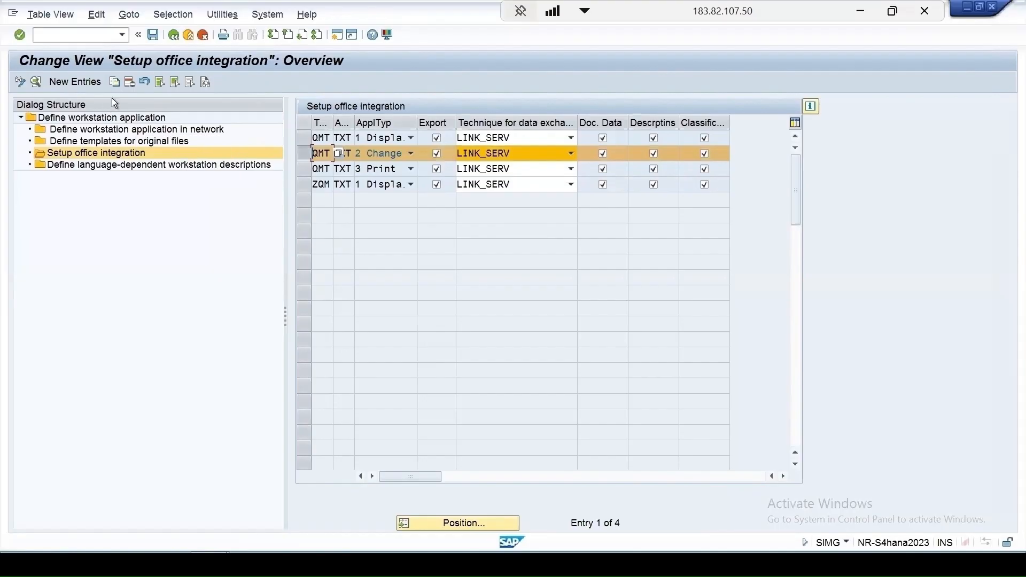
click(114, 83)
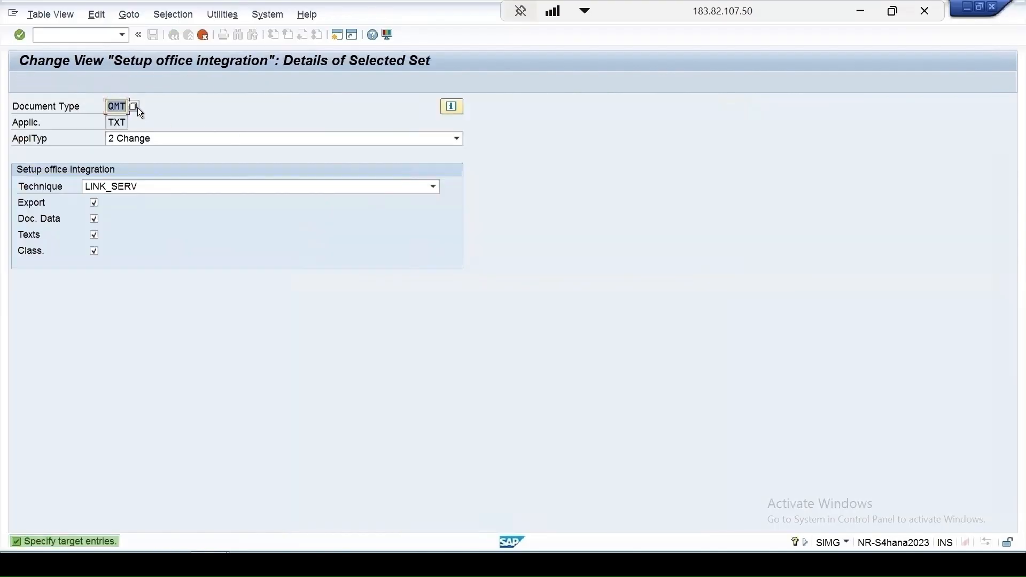
scroll(213, 312, down, 8)
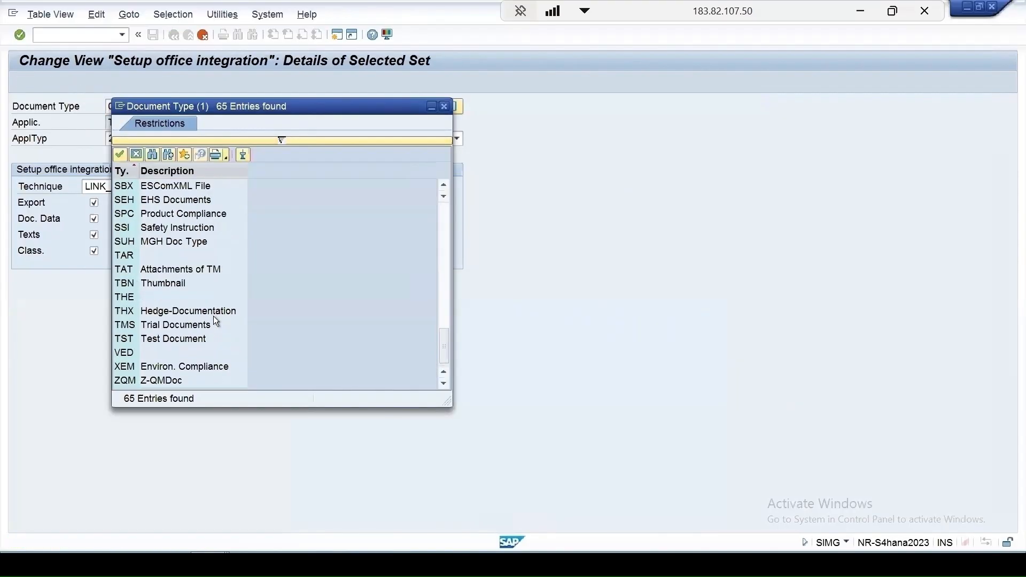
click(160, 382)
click(163, 382)
click(203, 35)
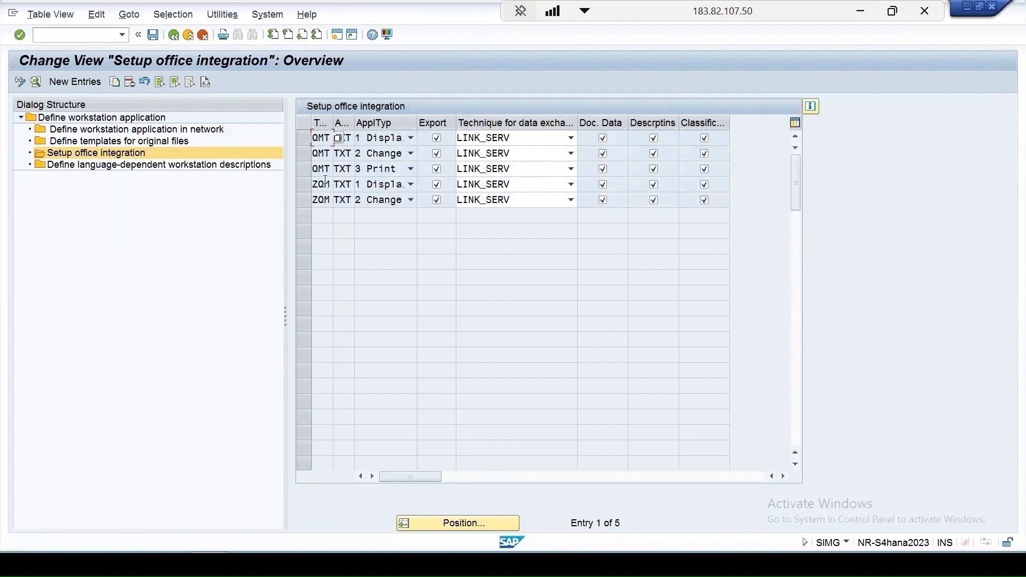
- Copy the QMT office integration entry for 3 Print to document type ZQM
click(303, 168)
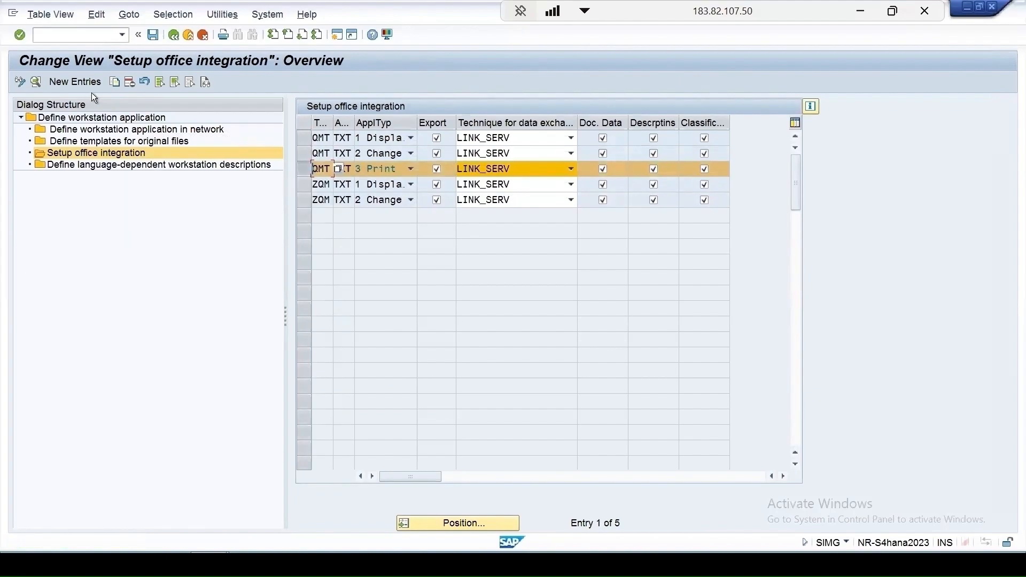
click(113, 82)
key(BackSpace)
key(BackSpace)
key(BackSpace)
text(ZQM)
key(Return)
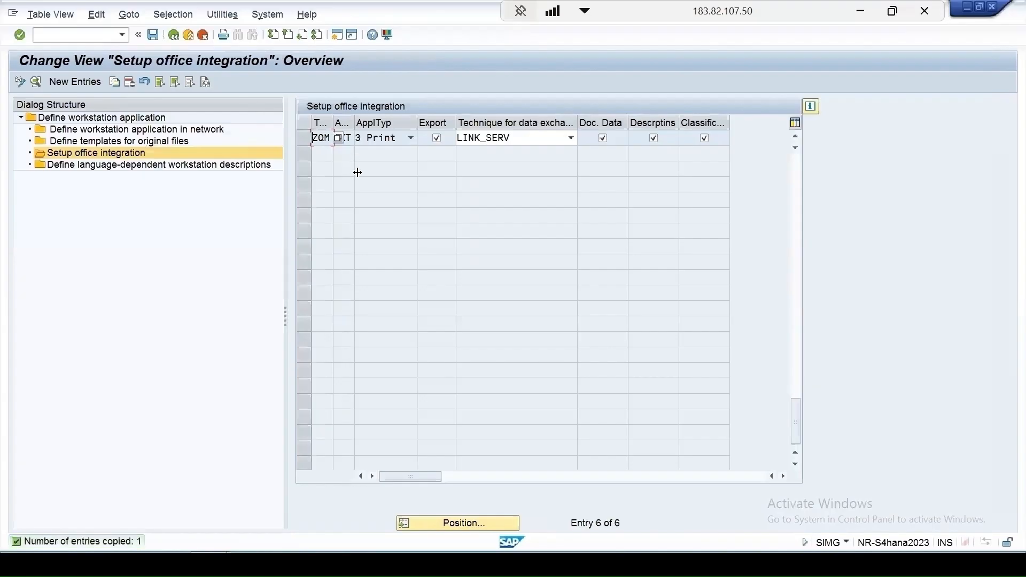
scroll(358, 172, up, 2)
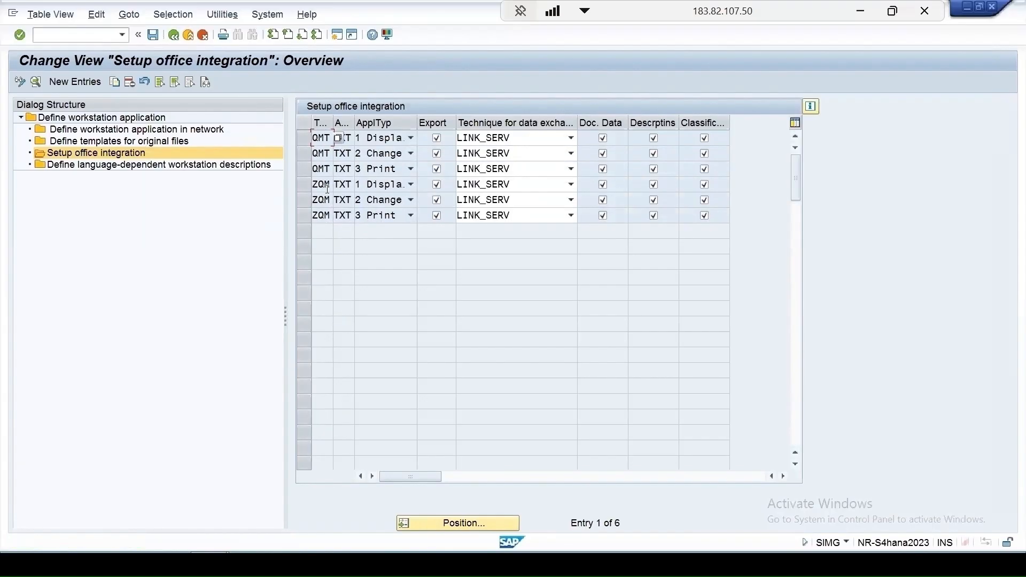
- Save the ZQM office integration entries to the customizing request and leave the workstation application settings
click(154, 35)
click(271, 235)
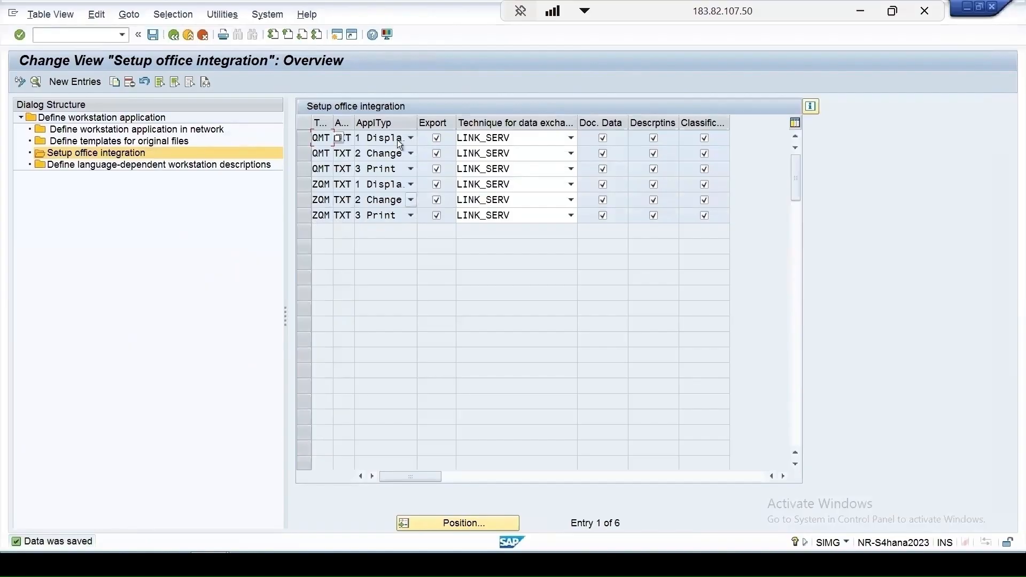
click(173, 35)
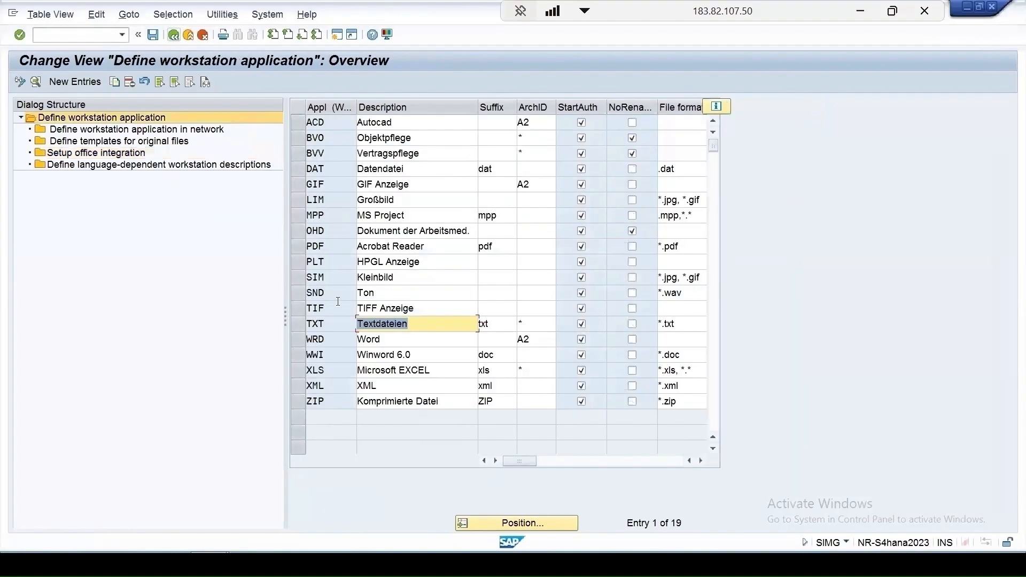
click(172, 36)
- Run transaction CV01N and start a new document of document type ZQM (Z-QMDoc)
text(CV01N)
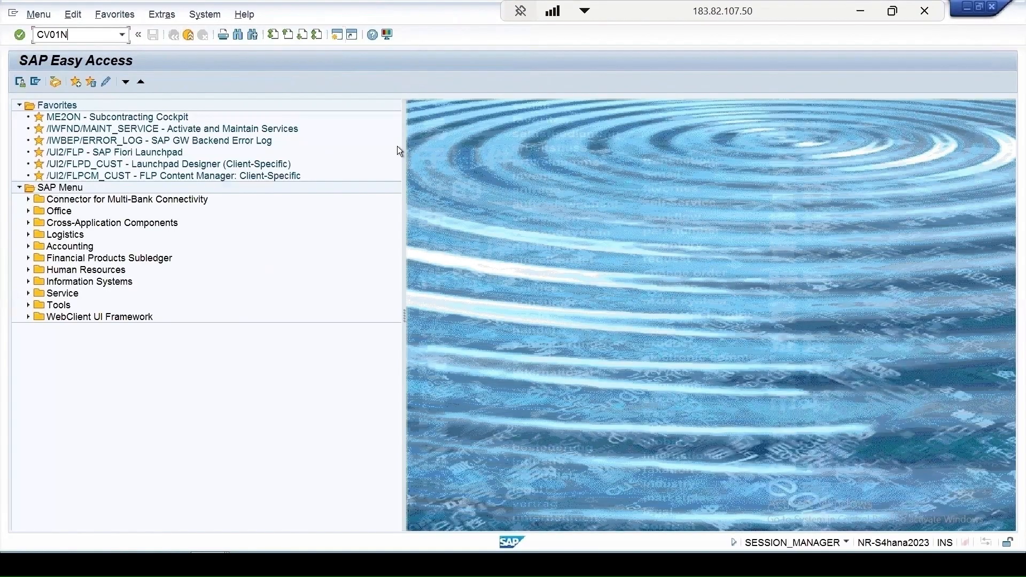
key(Return)
click(160, 155)
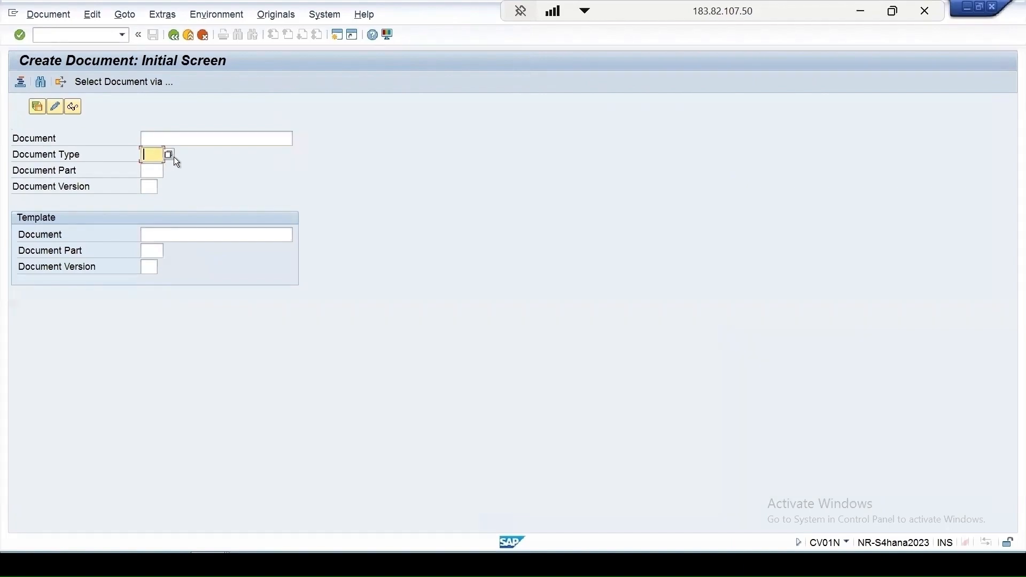
key(F4)
scroll(225, 384, down, 5)
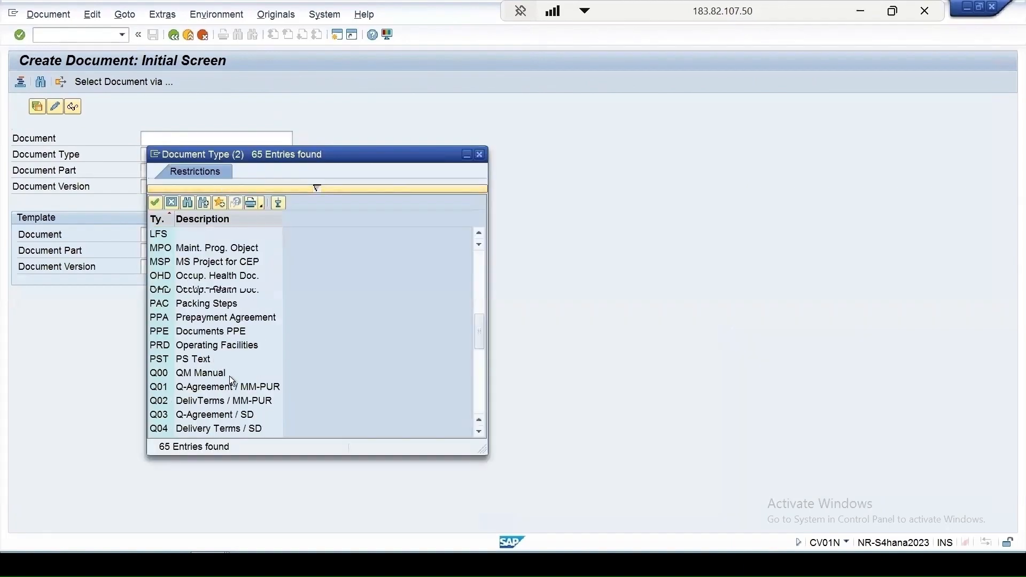
scroll(234, 382, down, 5)
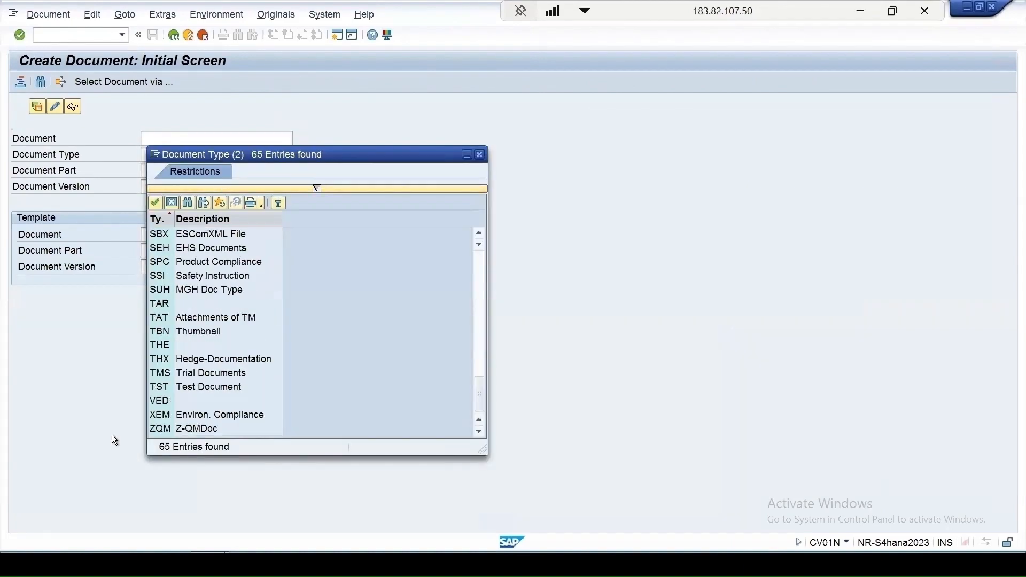
double_click(168, 431)
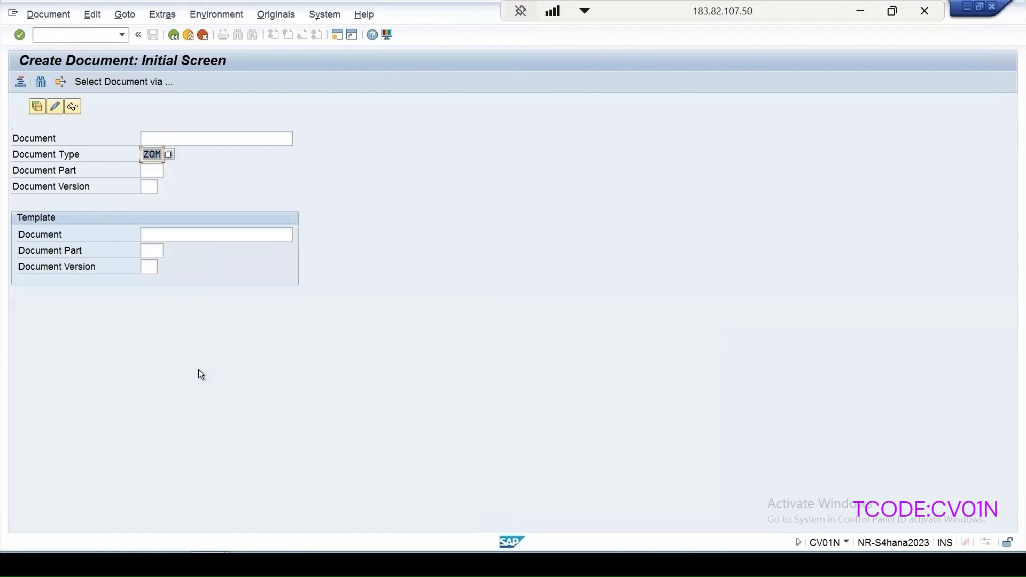
key(Return)
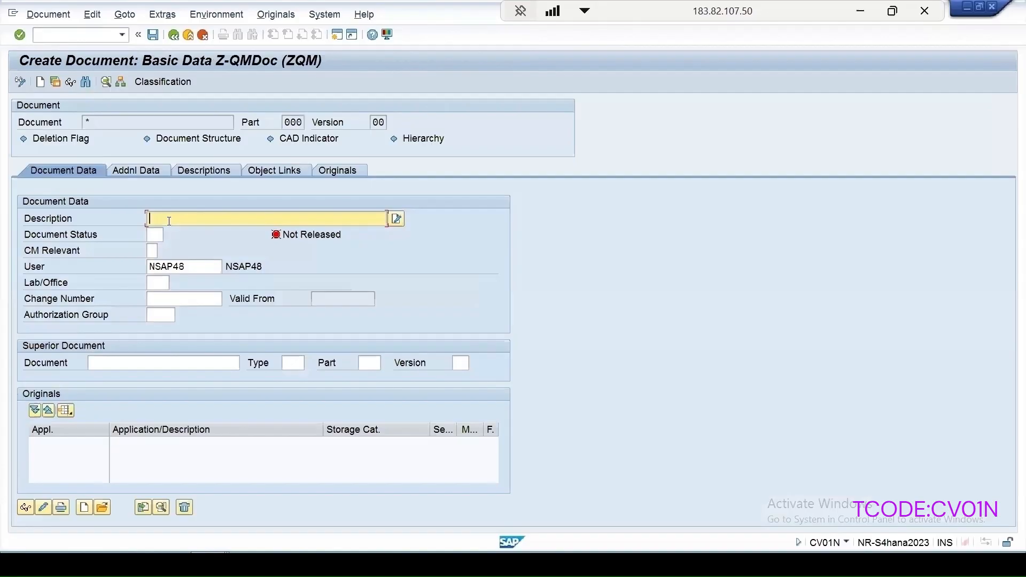
- Give the document the description LotDoc and document status AR Archived, and save it
text(LotDoc)
key(Return)
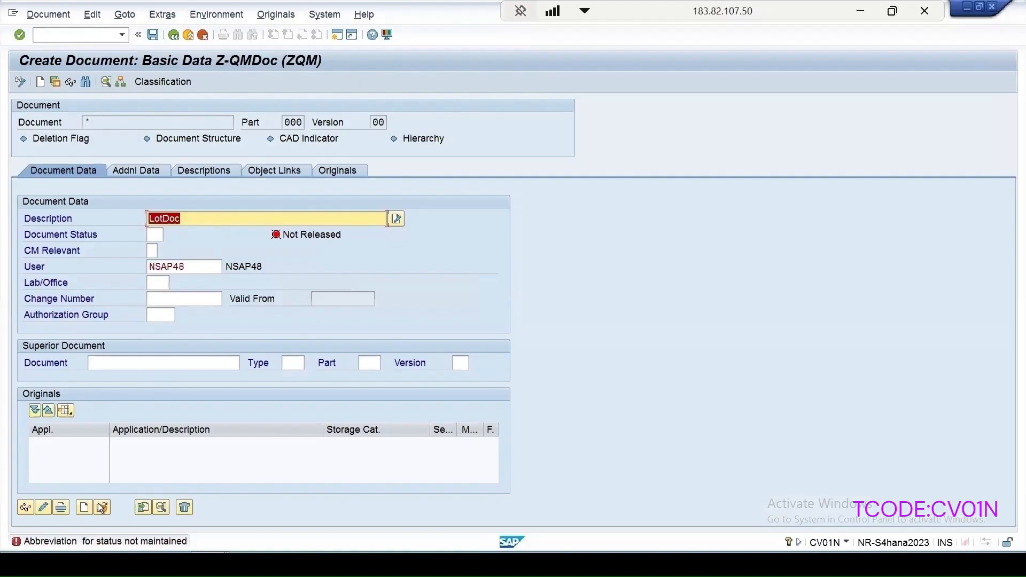
click(155, 234)
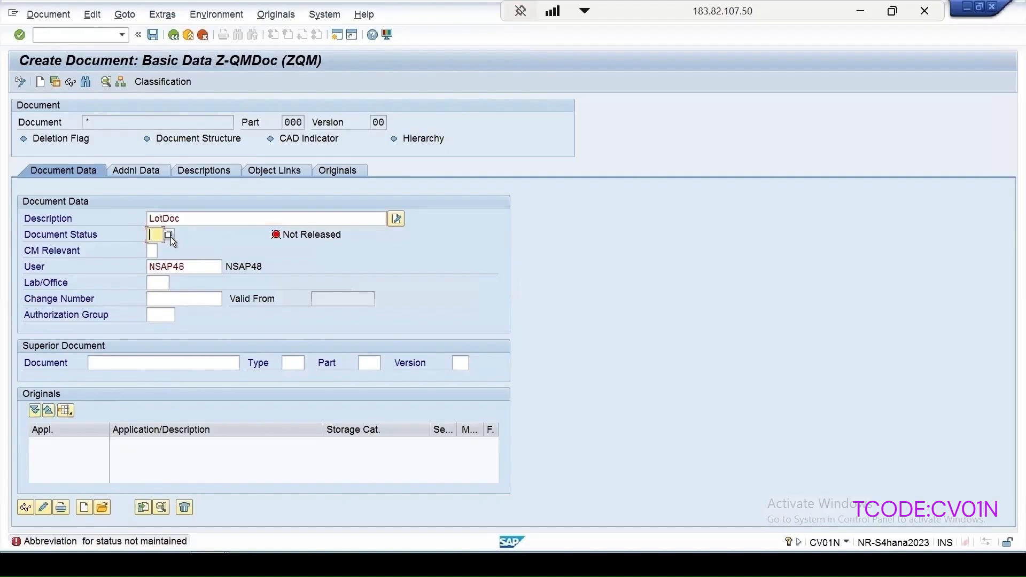
click(171, 237)
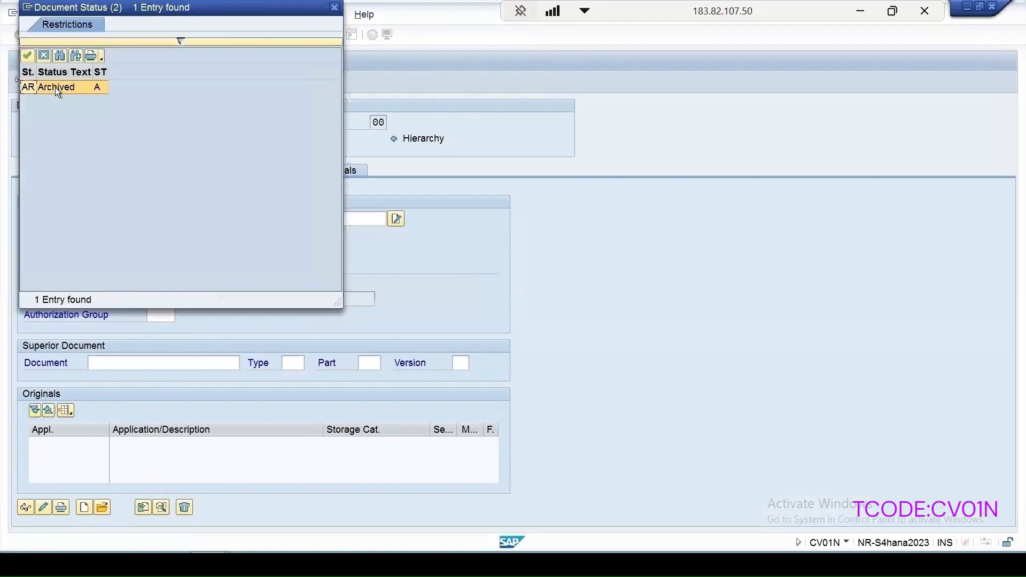
double_click(56, 87)
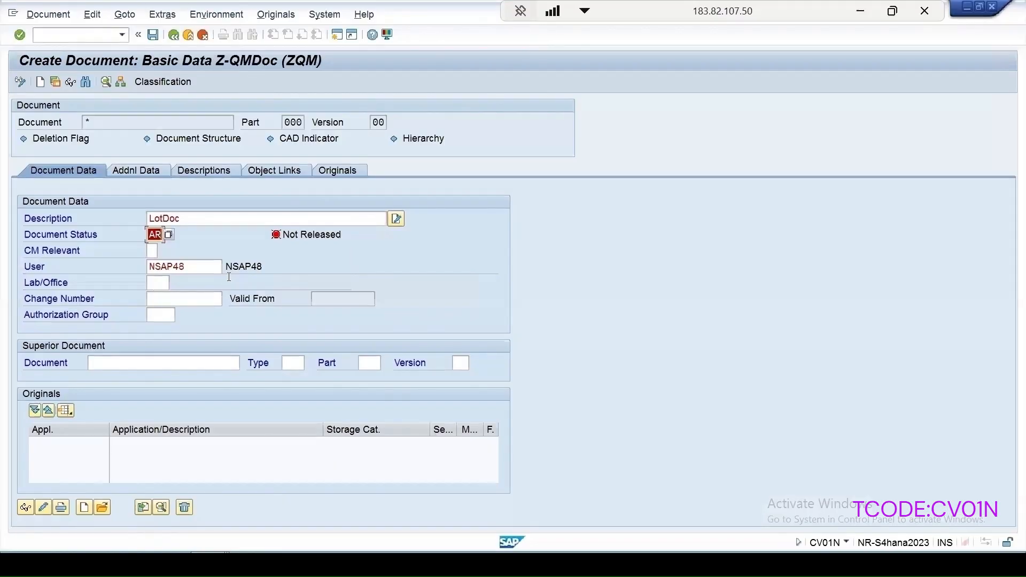
key(Return)
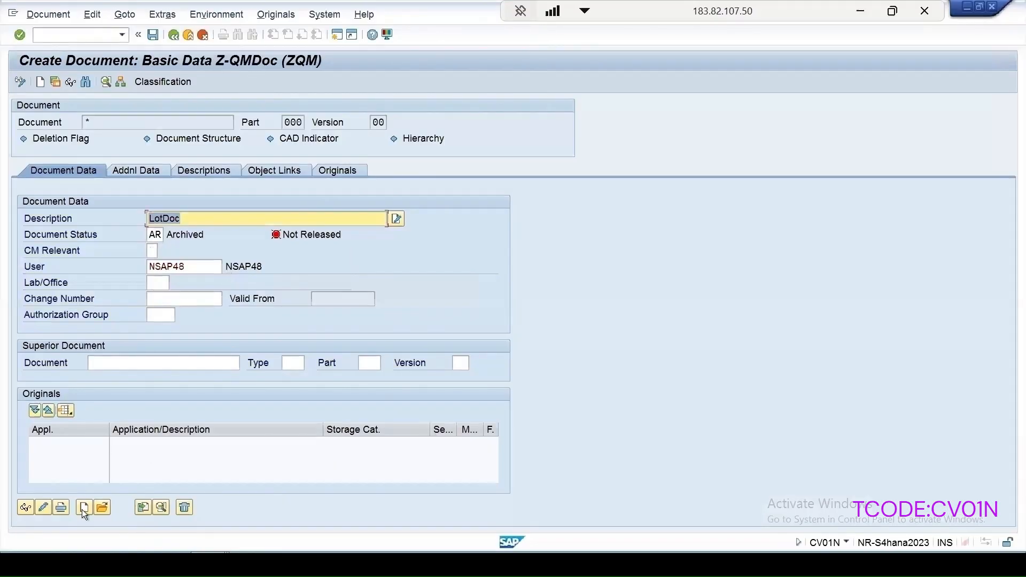
click(152, 36)
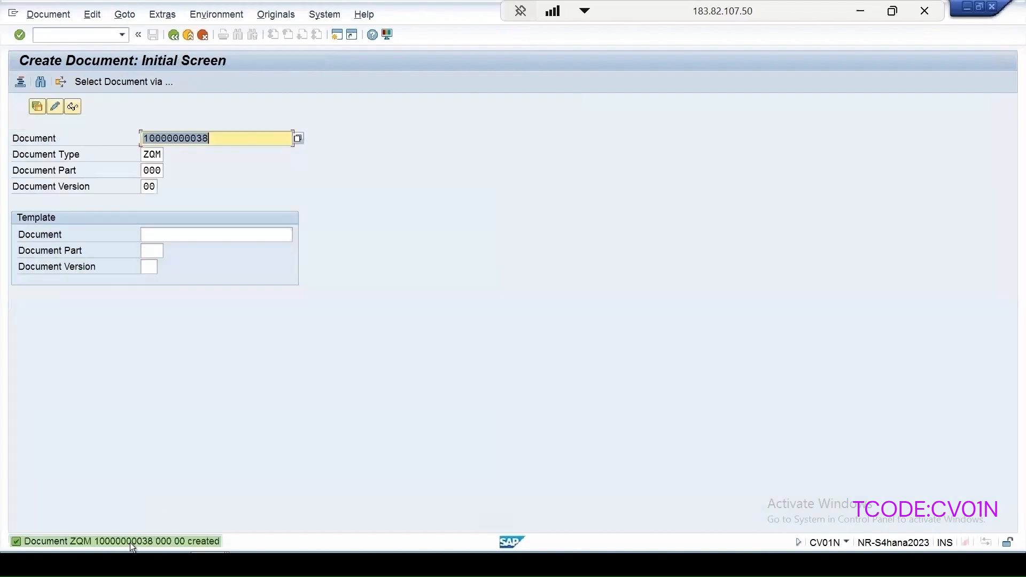
- View the save message's details, then clear the document number, document part and document version on the initial creation screen
double_click(128, 540)
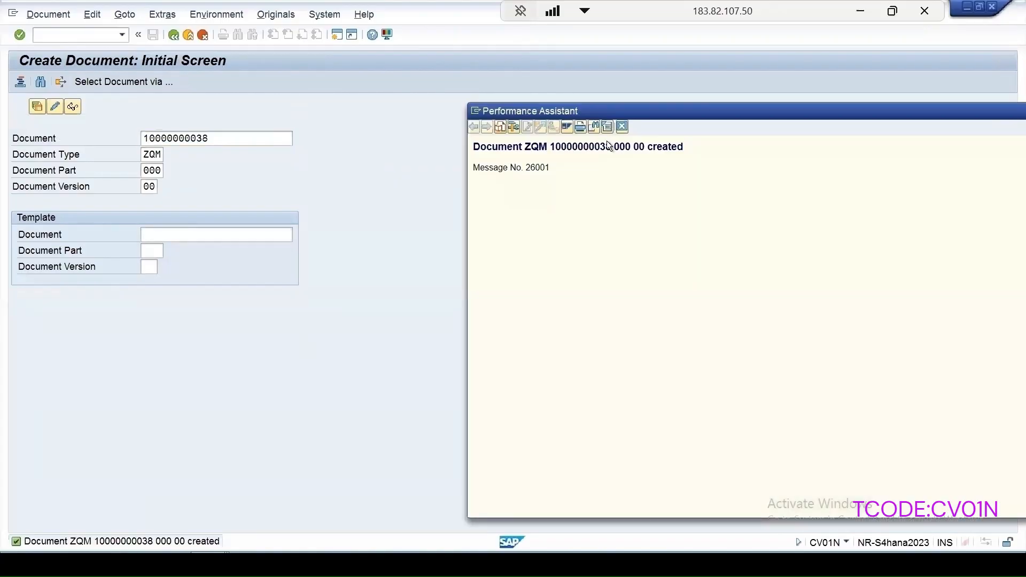
key(BackSpace)
key(BackSpace)
key(BackSpace)
key(BackSpace)
key(BackSpace)
key(BackSpace)
key(BackSpace)
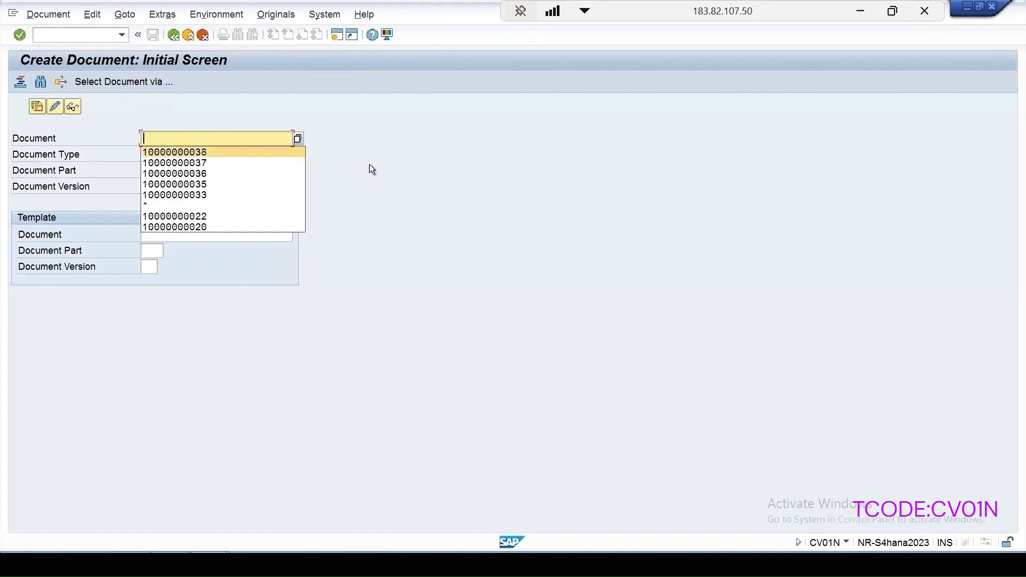
click(328, 163)
drag(160, 170, 65, 172)
key(BackSpace)
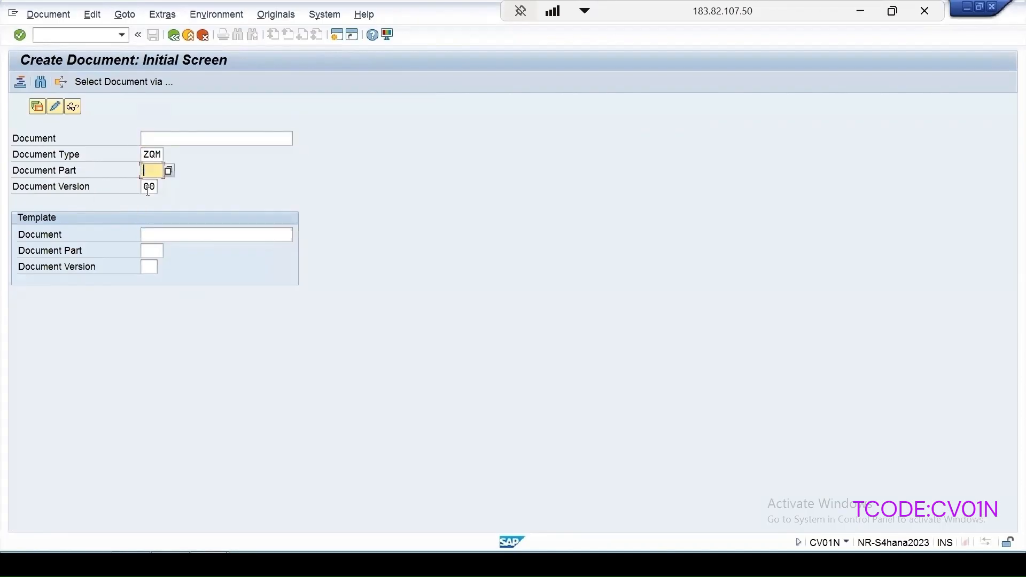
drag(156, 186, 109, 188)
key(BackSpace)
- Select document type ZQM again and open the basic data of another new document
click(154, 154)
click(163, 154)
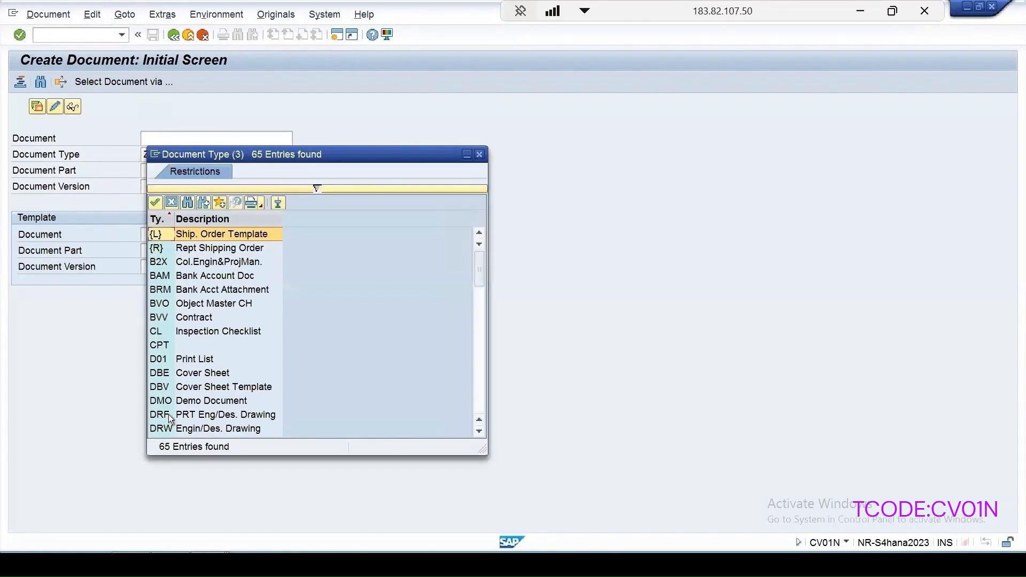
scroll(213, 385, down, 15)
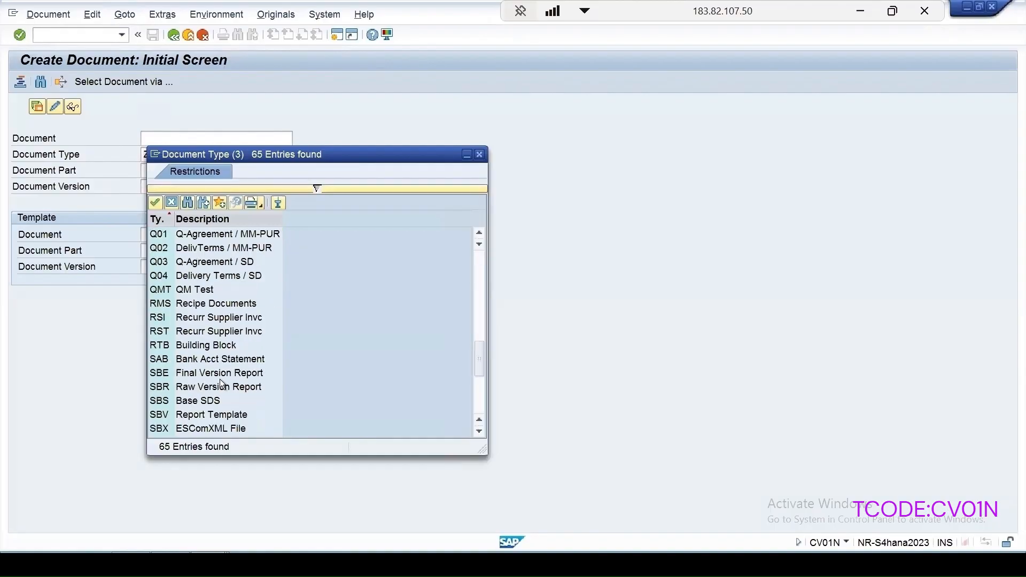
double_click(161, 429)
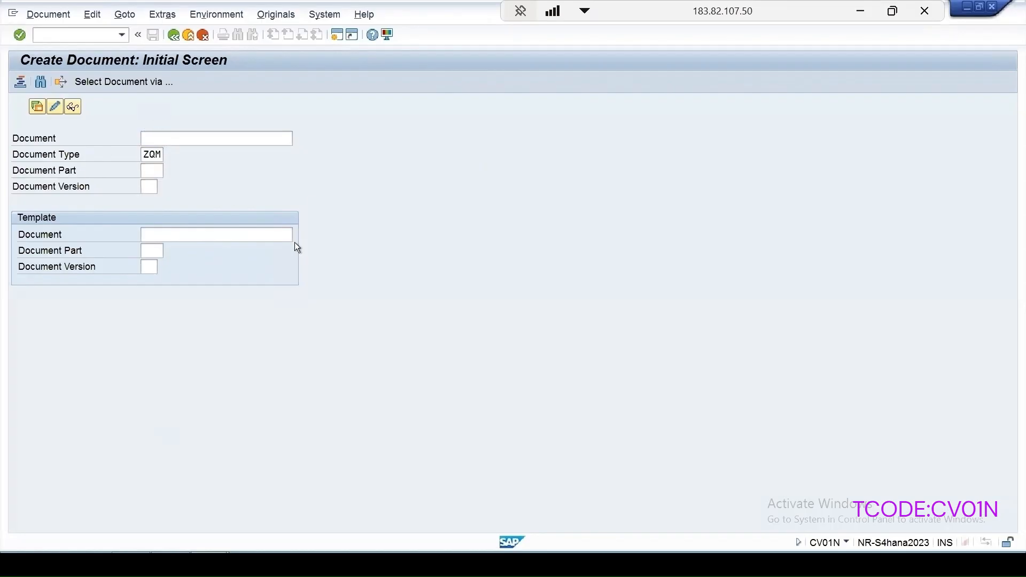
key(Return)
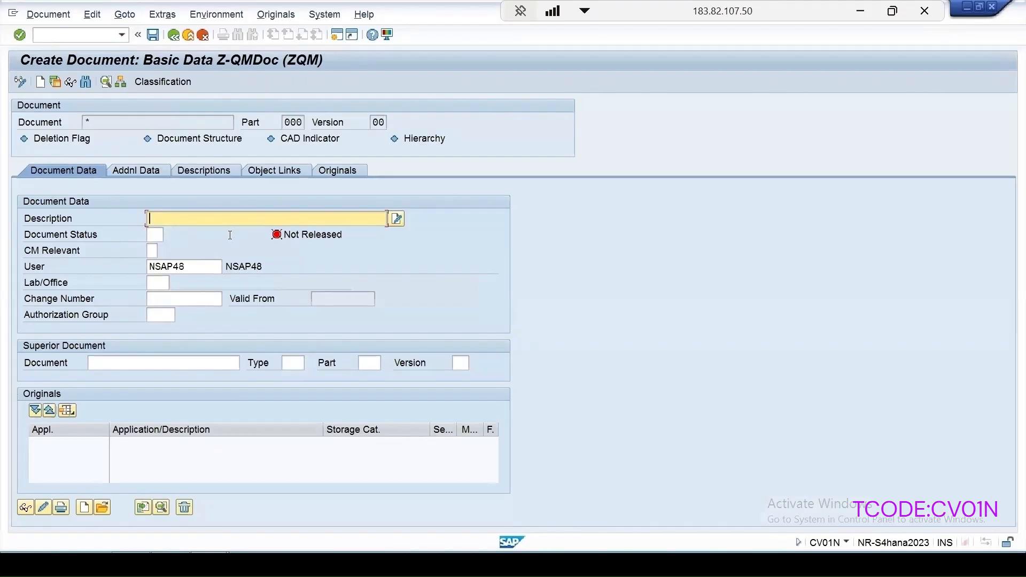
- Enter InspLotDoc as the description of the new ZQM document
text(L)
click(176, 230)
key(Left)
key(Left)
key(Left)
key(Left)
key(Left)
text(Insp)
- Set the document status to AR Archived and save the inspection lot document
click(155, 235)
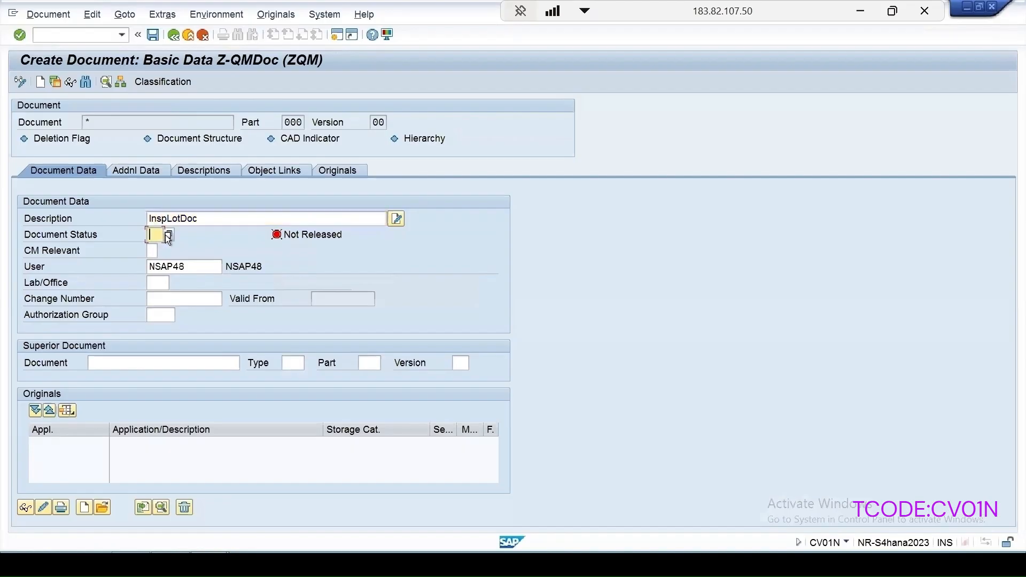
click(168, 236)
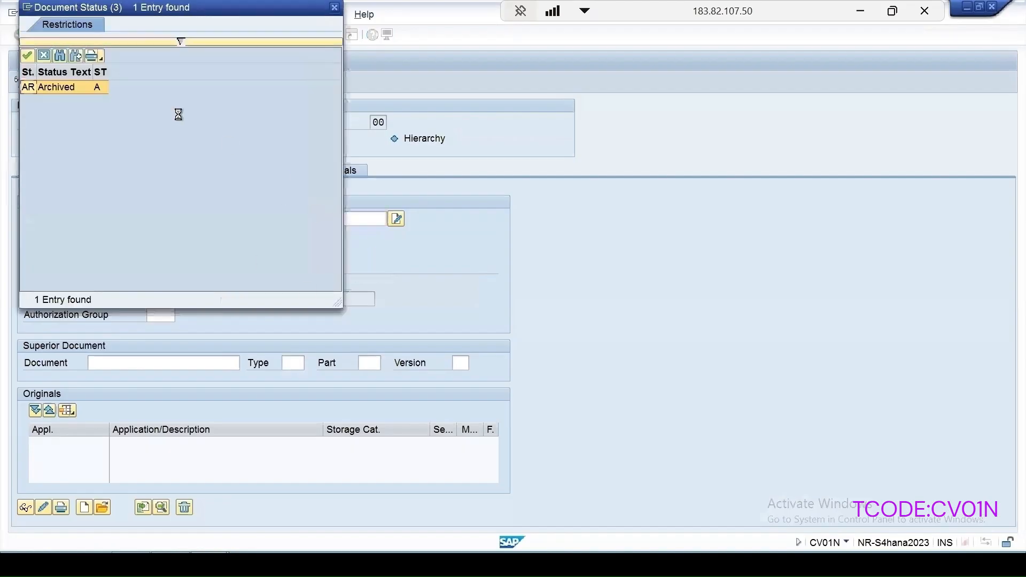
double_click(53, 88)
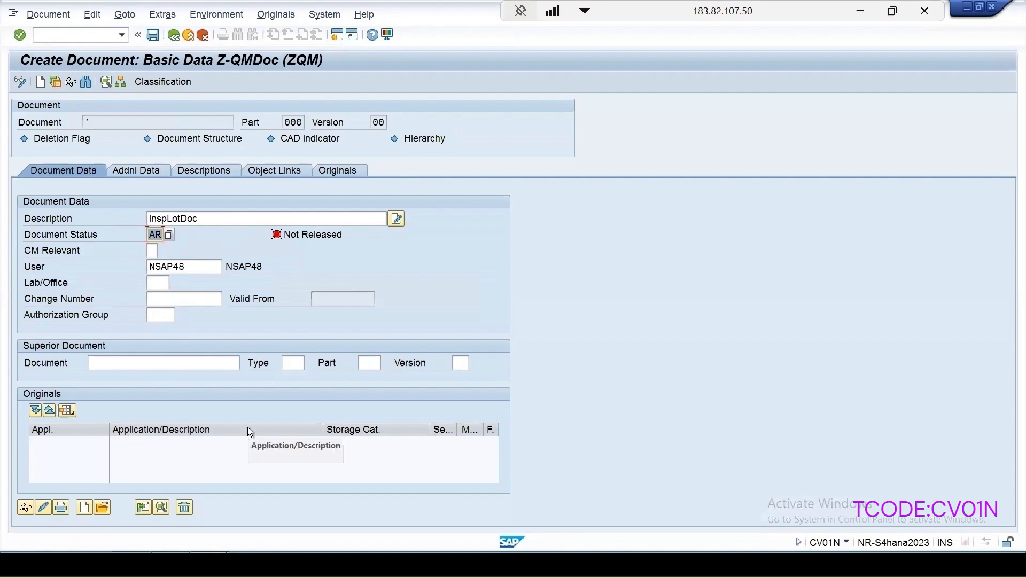
key(Return)
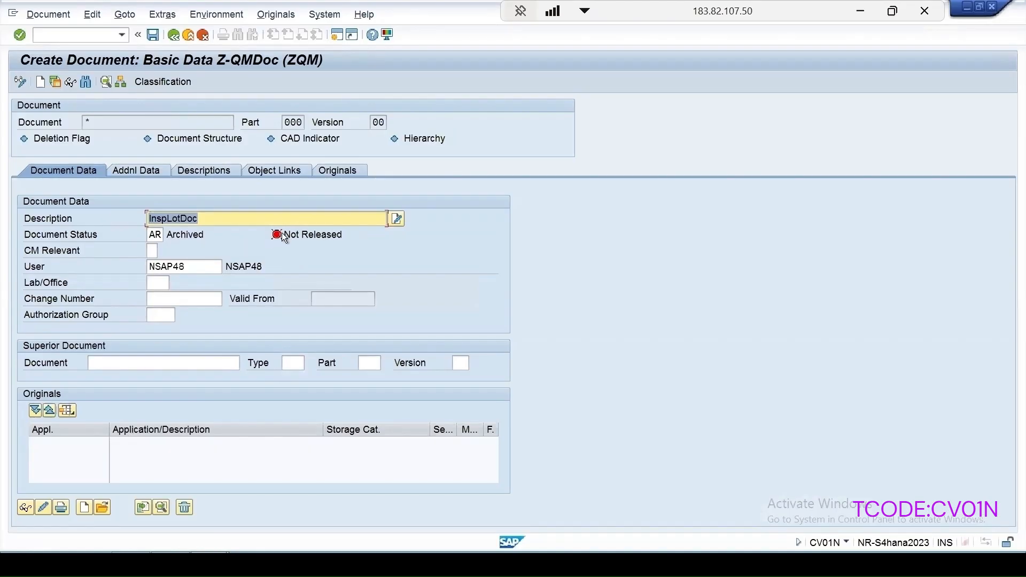
click(153, 36)
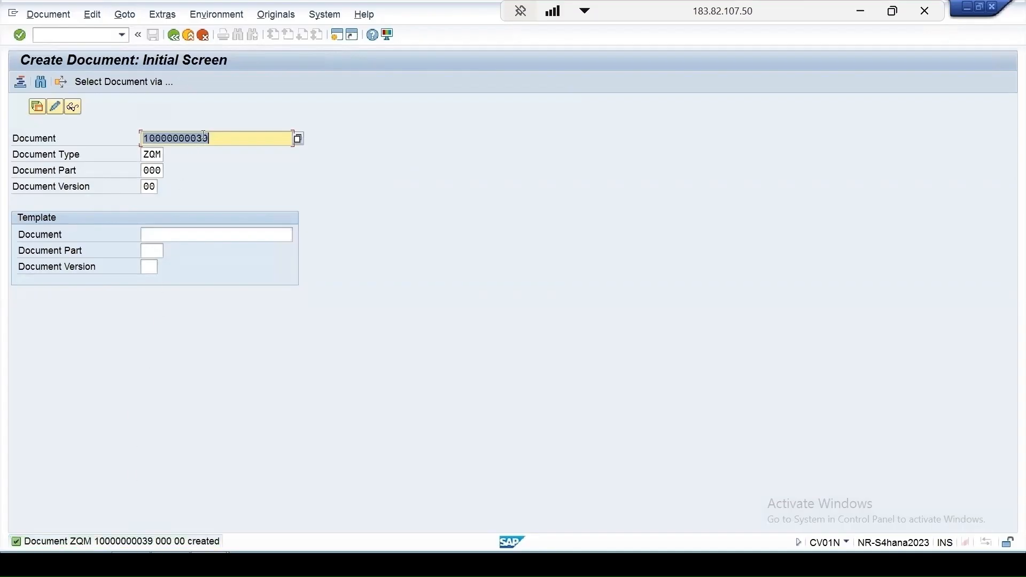
- Open the saved inspection lot document for changing and review its descriptions, object links and originals
click(46, 17)
click(57, 59)
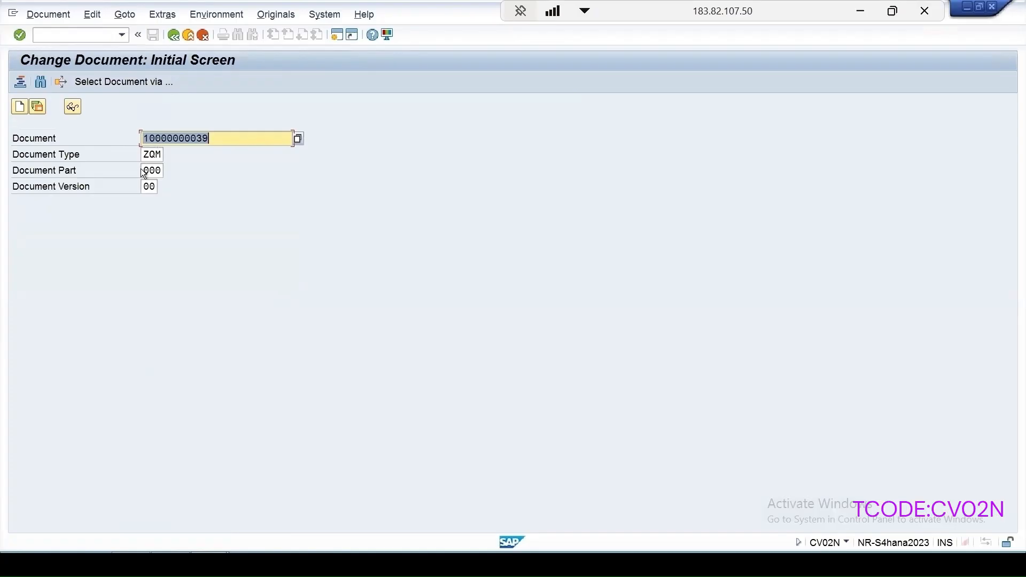
key(Return)
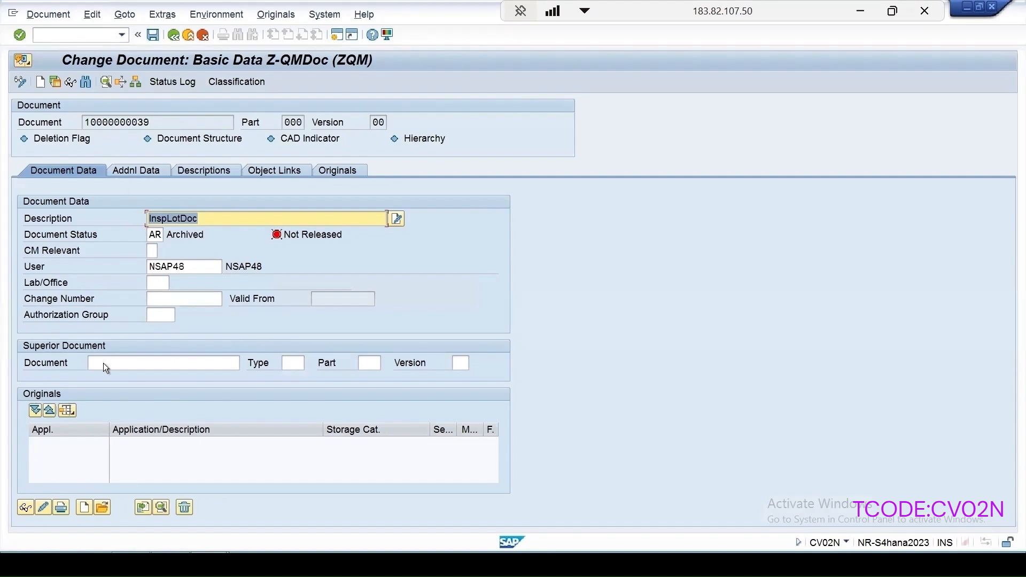
click(206, 170)
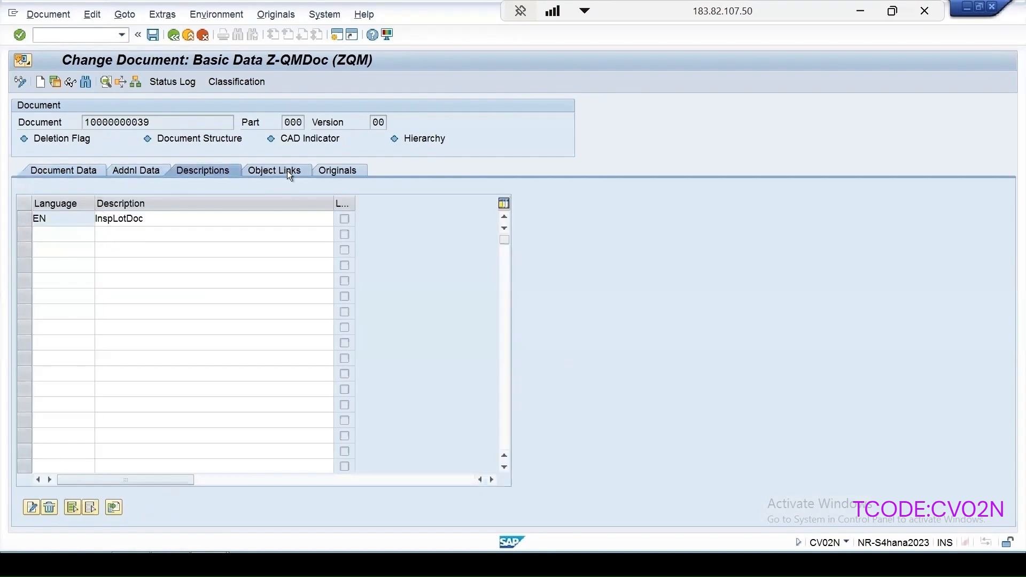
click(277, 169)
click(337, 171)
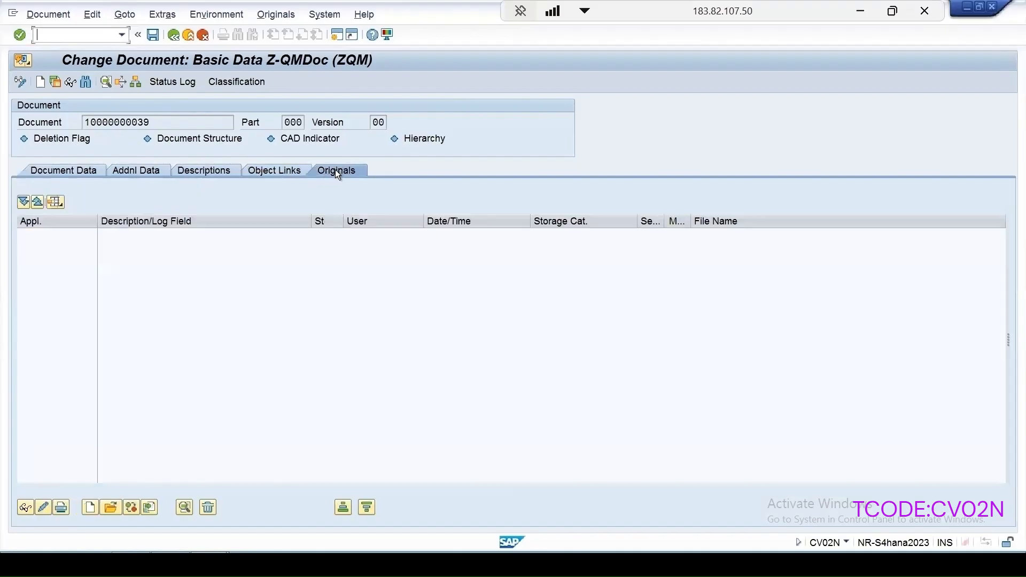
click(78, 171)
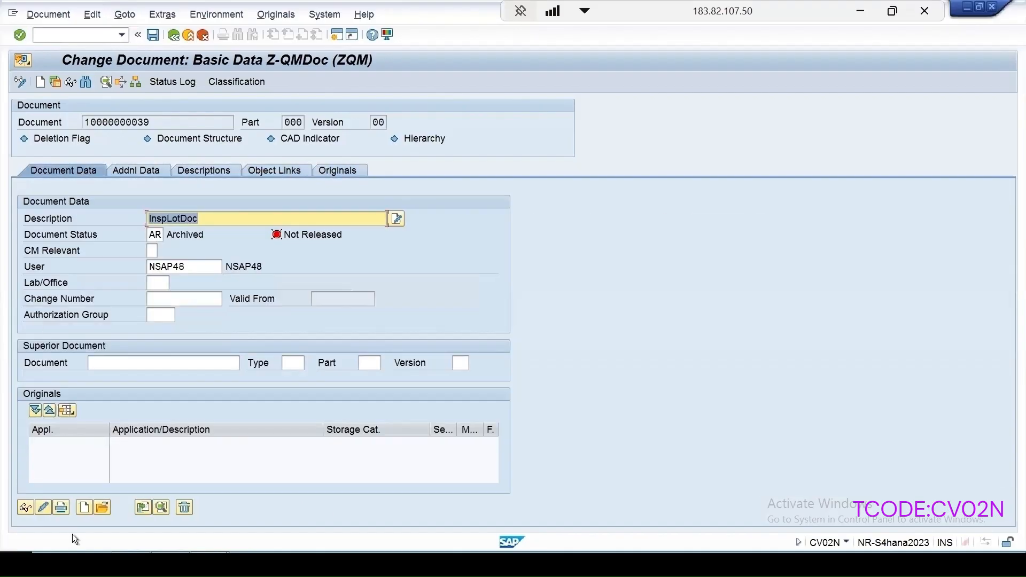
- Start a new original for the ZQM document with application TXT and the description test
click(84, 506)
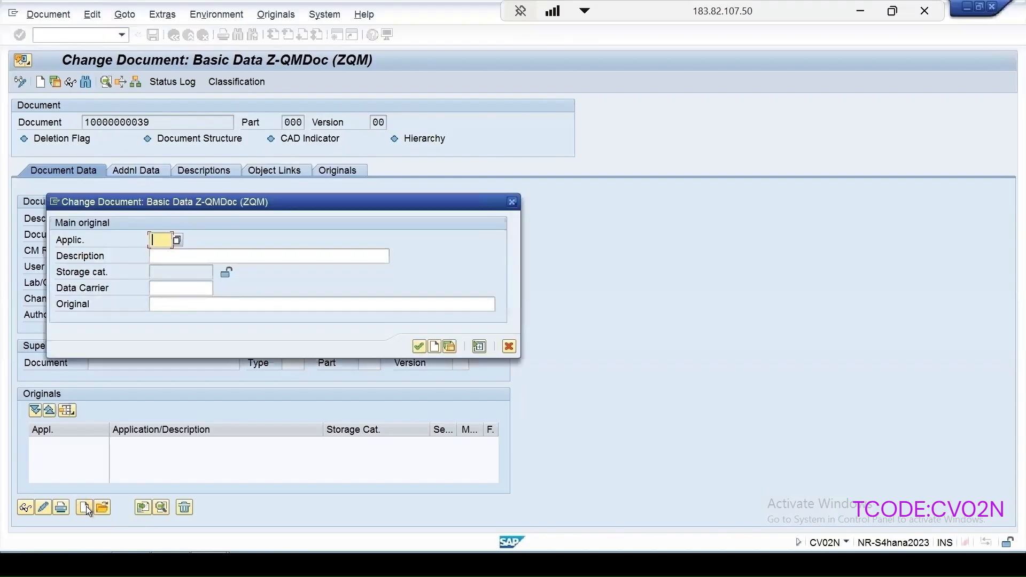
click(177, 240)
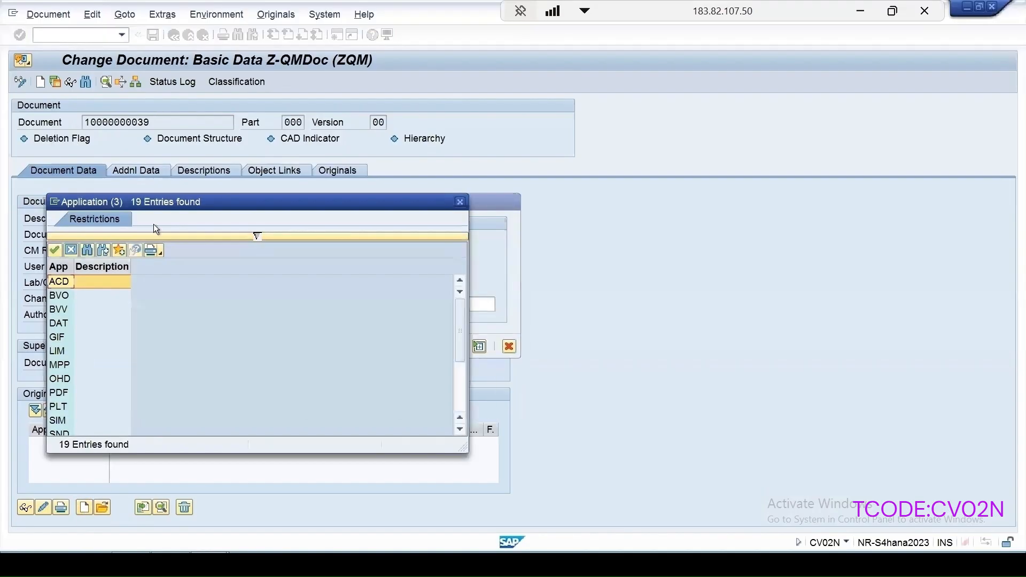
drag(220, 201, 402, 143)
scroll(334, 239, down, 3)
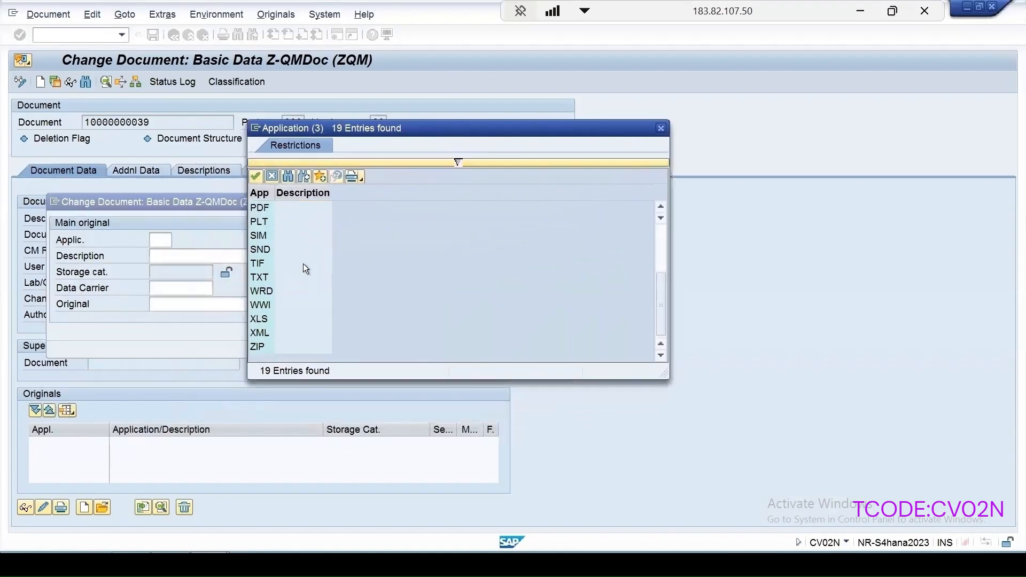
double_click(255, 277)
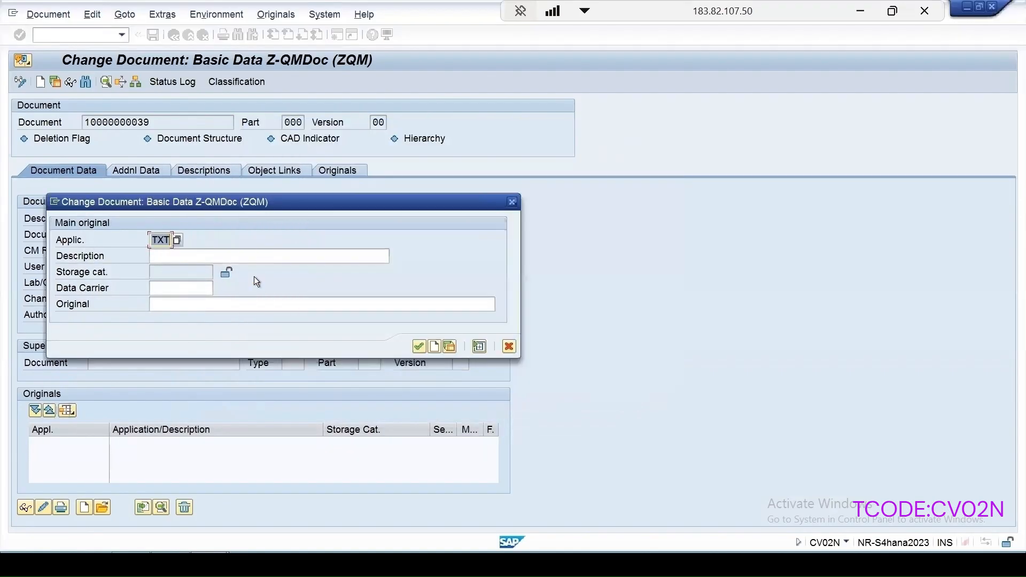
click(163, 252)
click(165, 269)
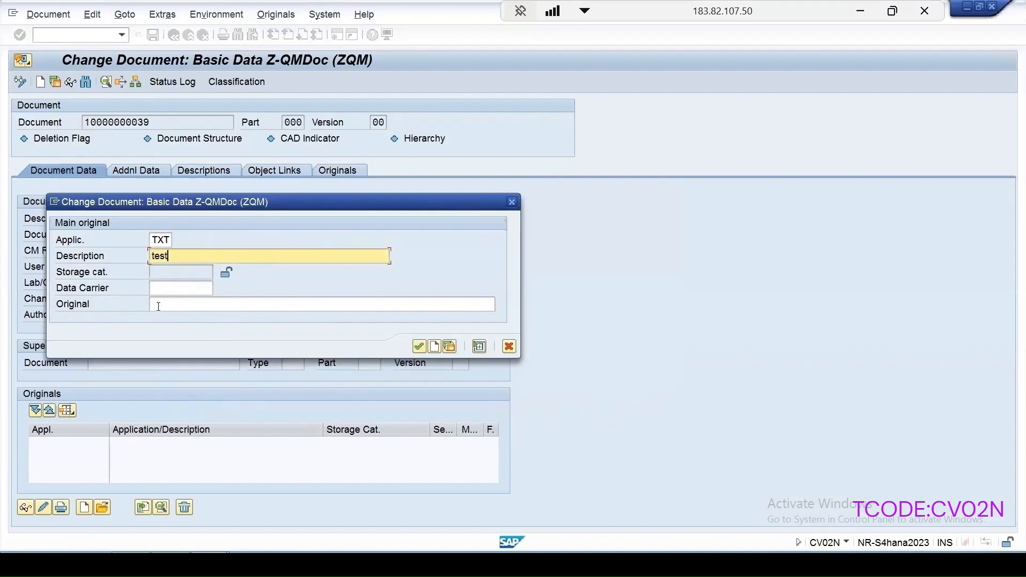
- Set the data carrier to DEFAULT and attach Test.txt from the Desktop as the original, allowing access to the file
click(171, 289)
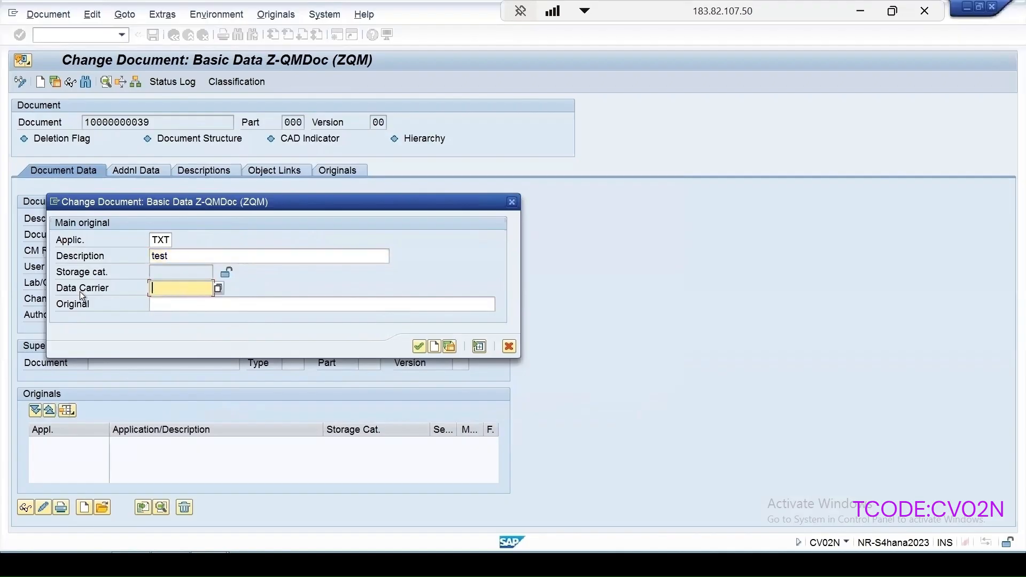
click(218, 289)
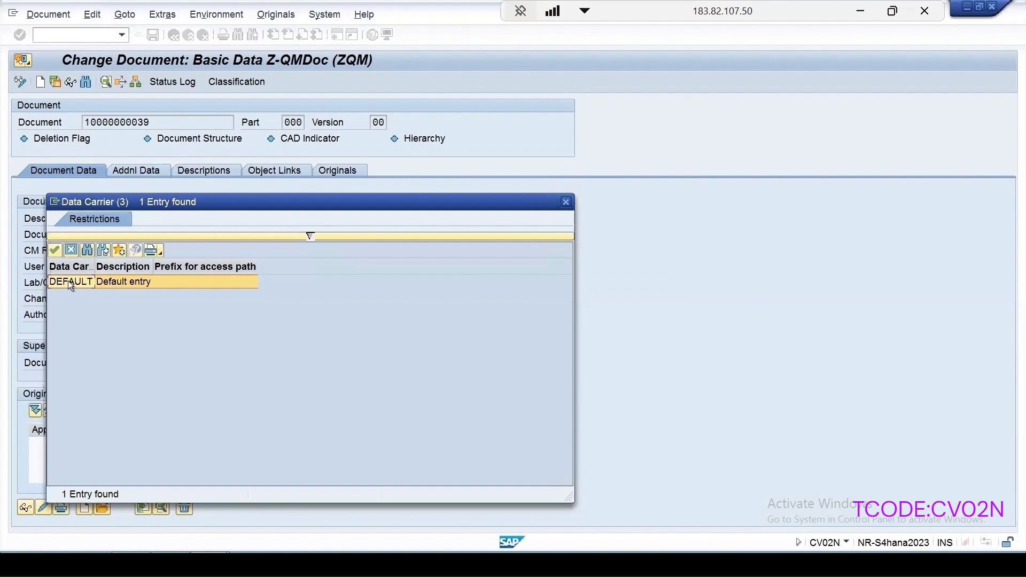
double_click(68, 280)
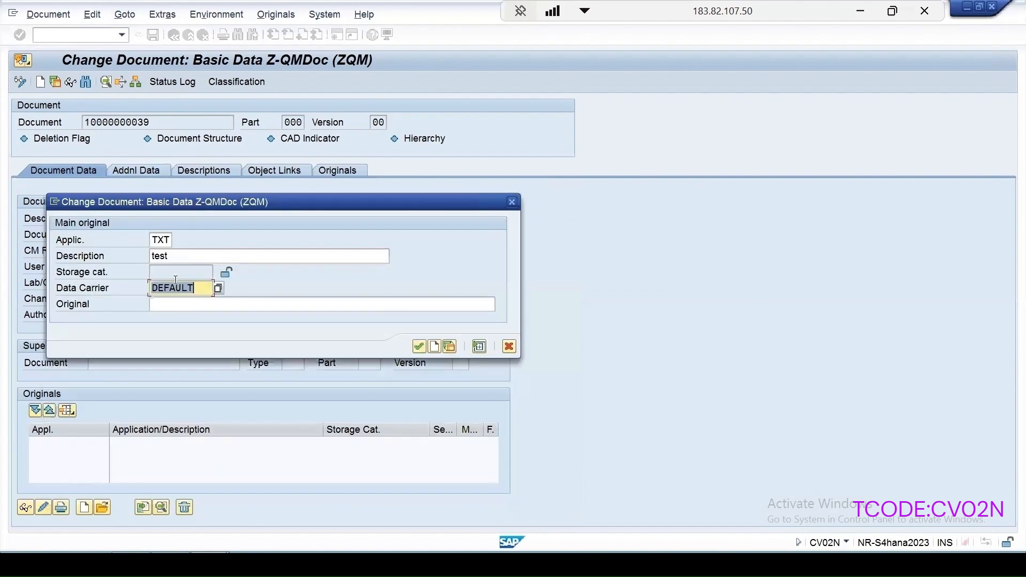
click(197, 304)
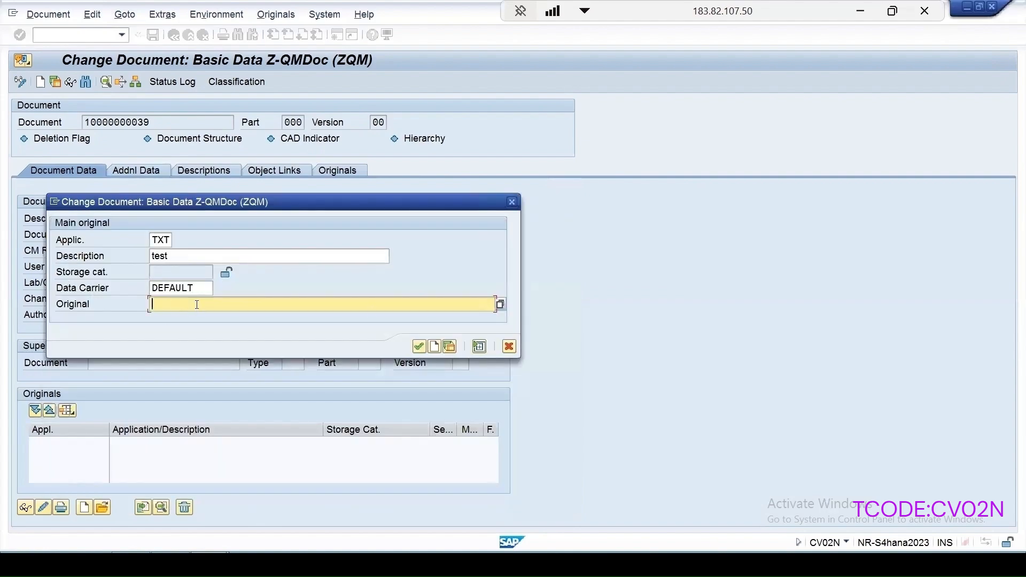
click(500, 304)
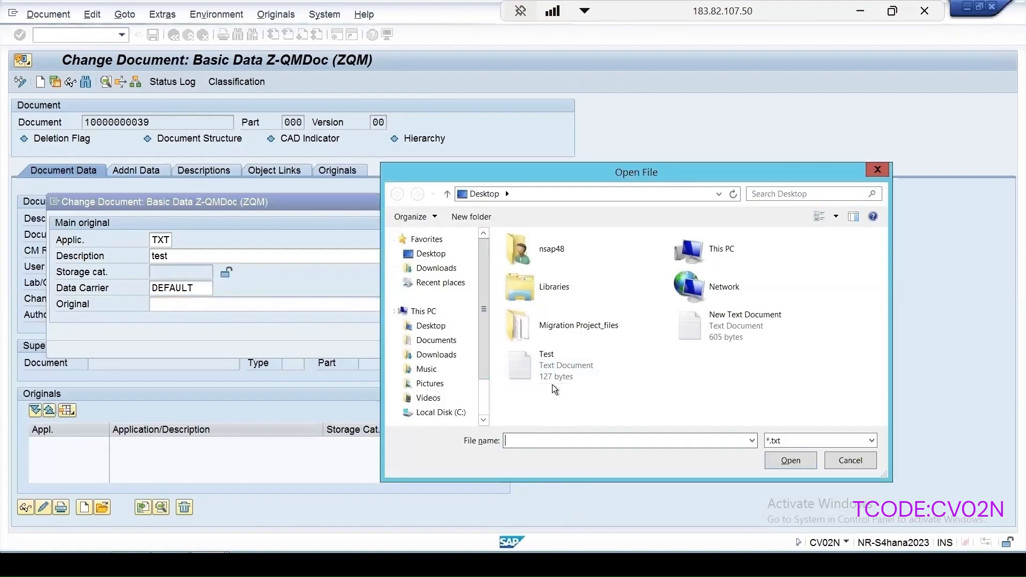
double_click(518, 371)
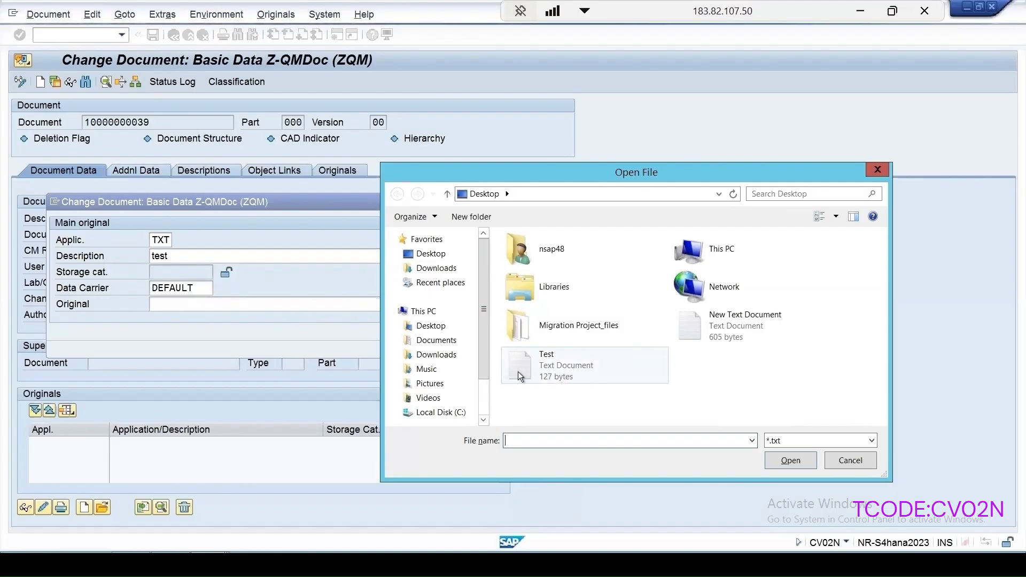
click(143, 309)
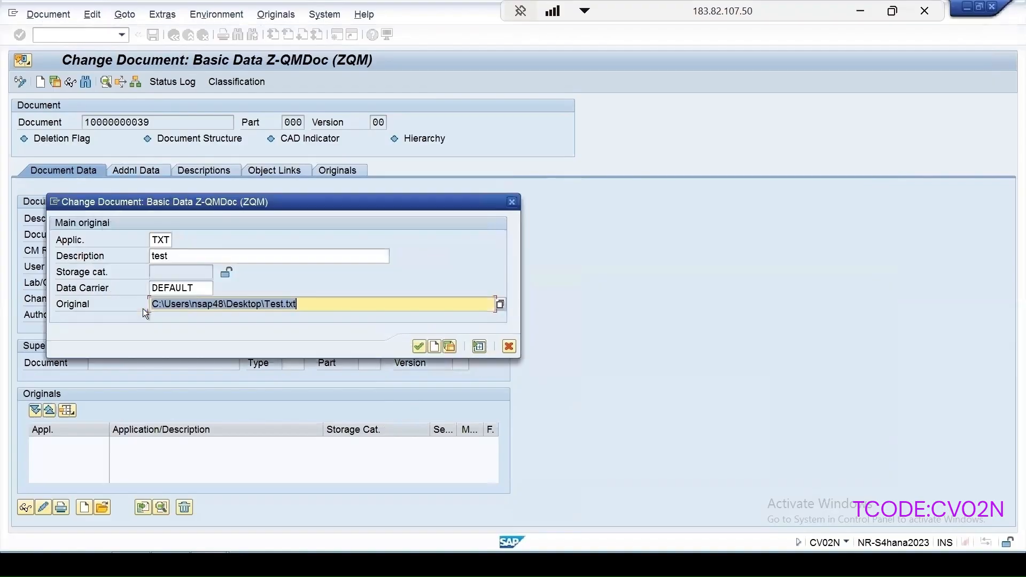
click(418, 346)
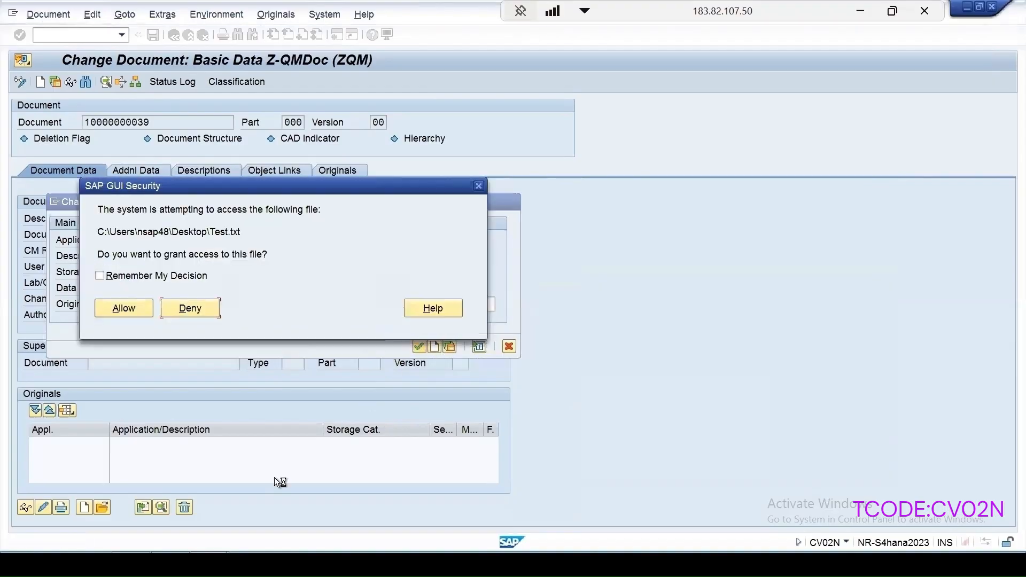
click(126, 310)
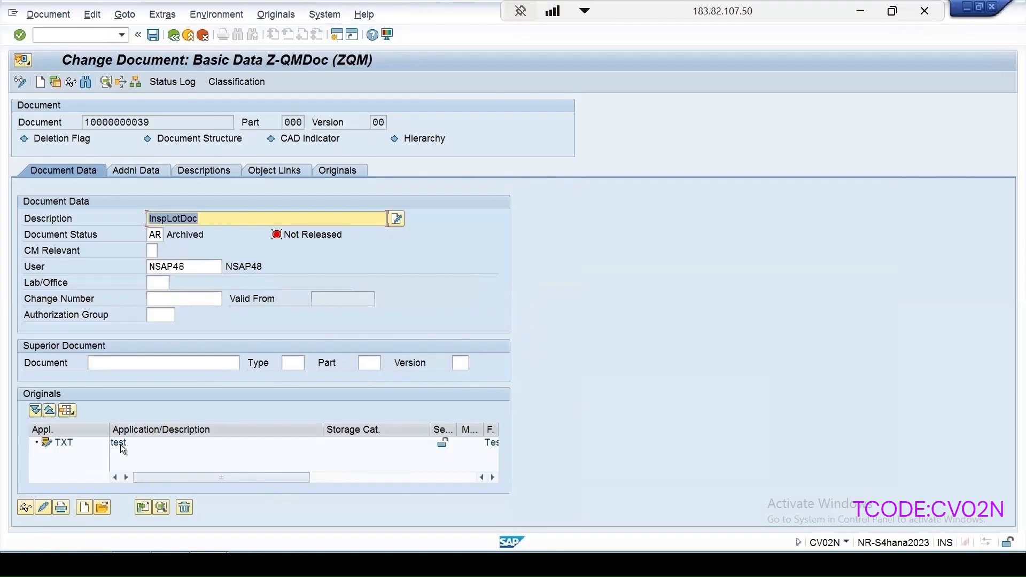
- Open the attached test original to view its contents and close it again
double_click(120, 444)
click(355, 312)
click(359, 315)
click(360, 316)
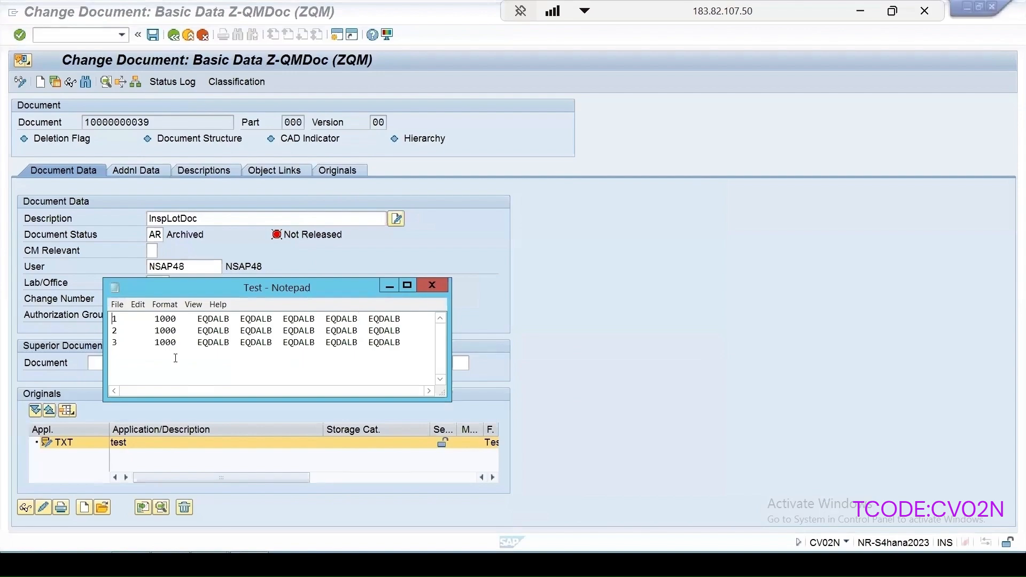
click(432, 286)
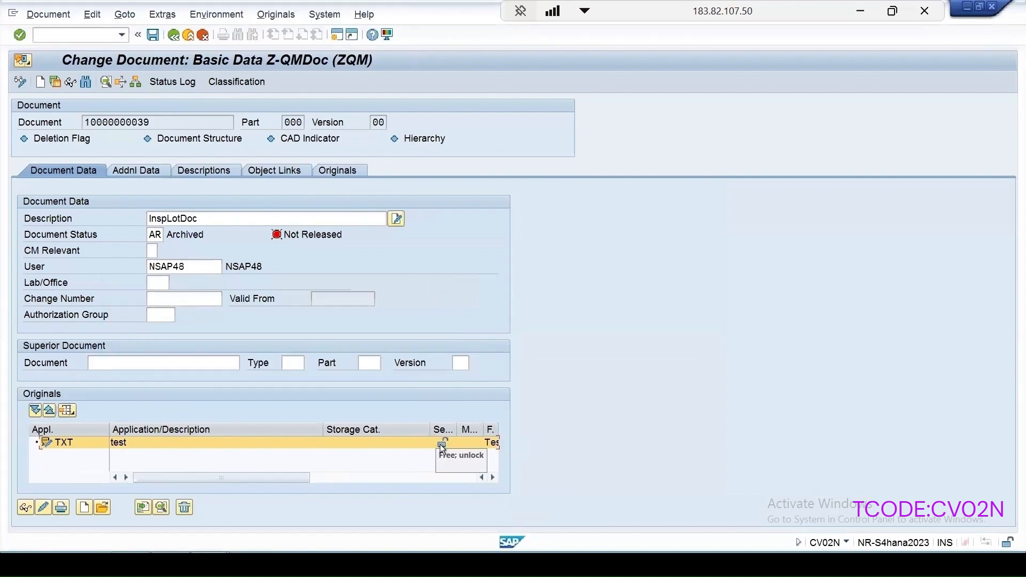
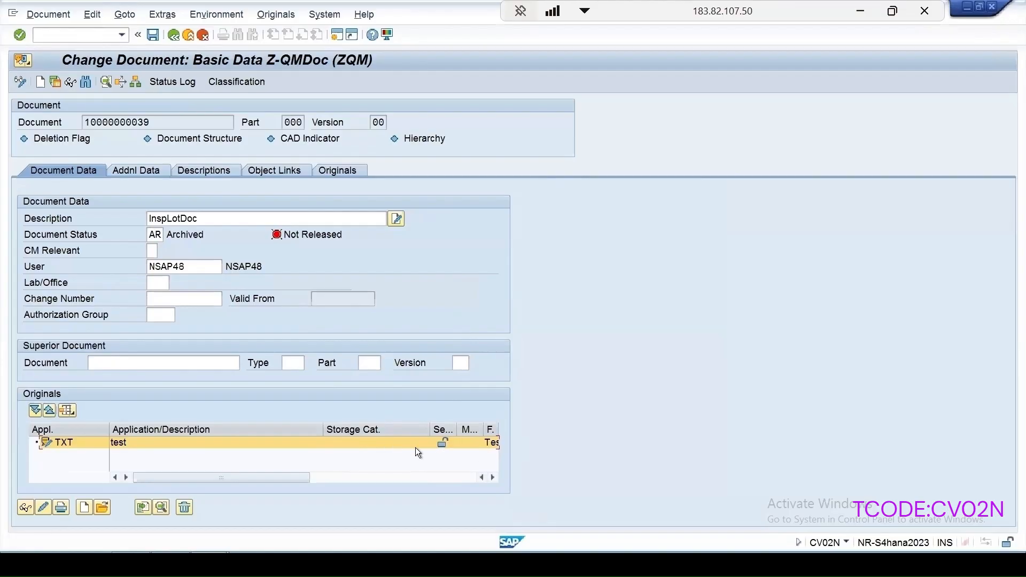
- Check in the test original to storage category DMS_C1_ST
right_click(223, 441)
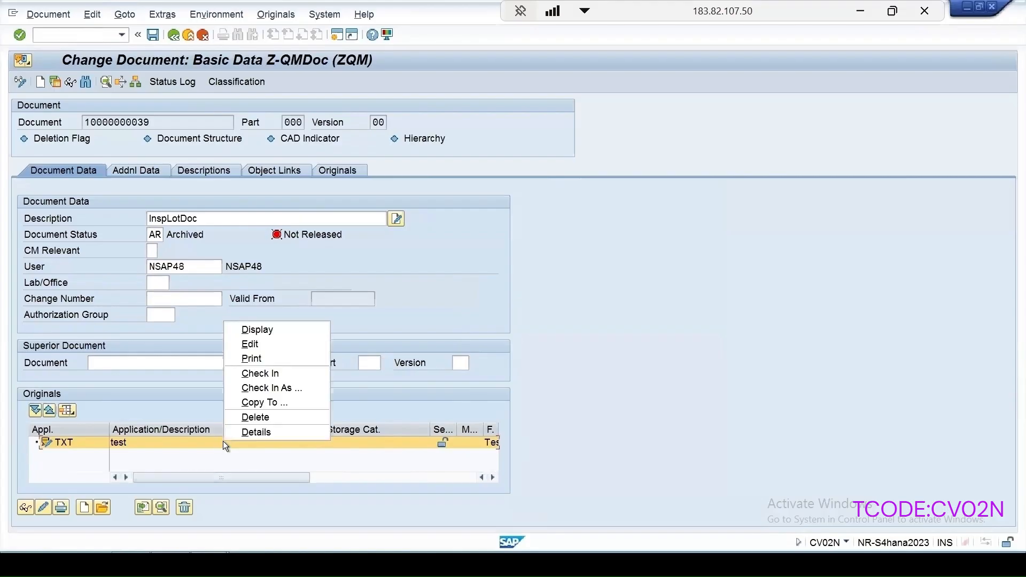
click(270, 374)
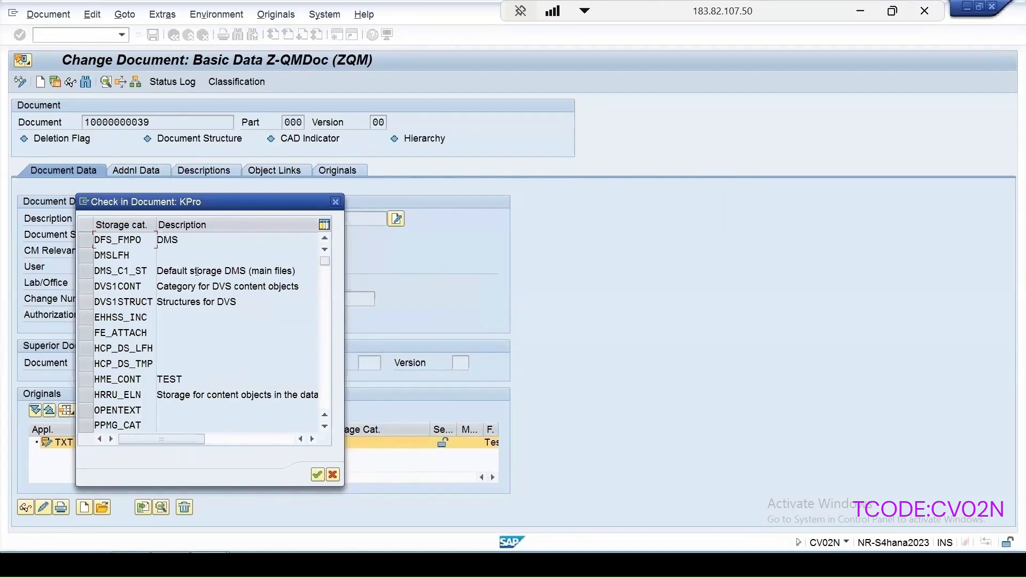
click(256, 271)
double_click(113, 270)
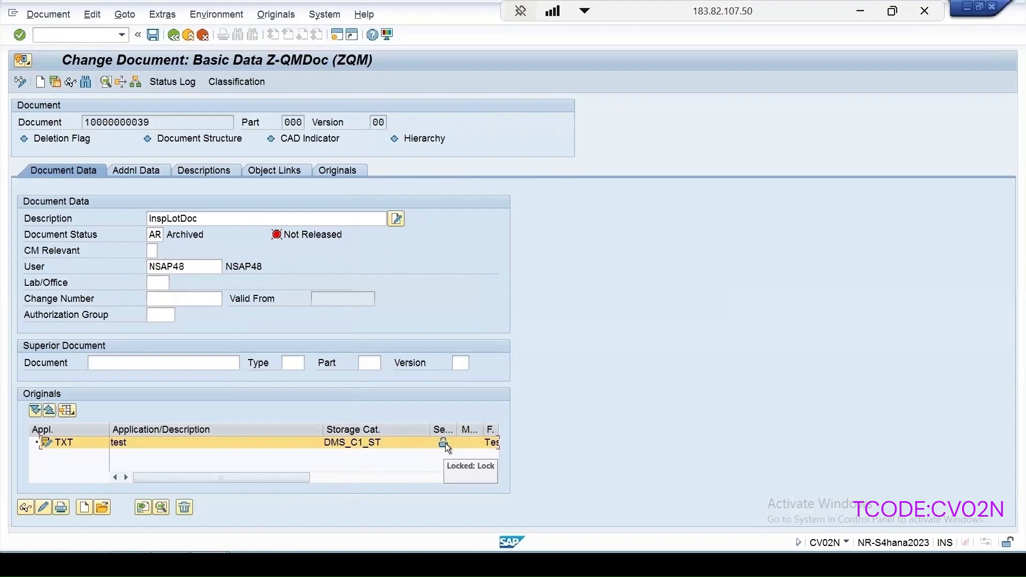
- Save the inspection lot document and reopen it for changing
click(153, 35)
click(365, 314)
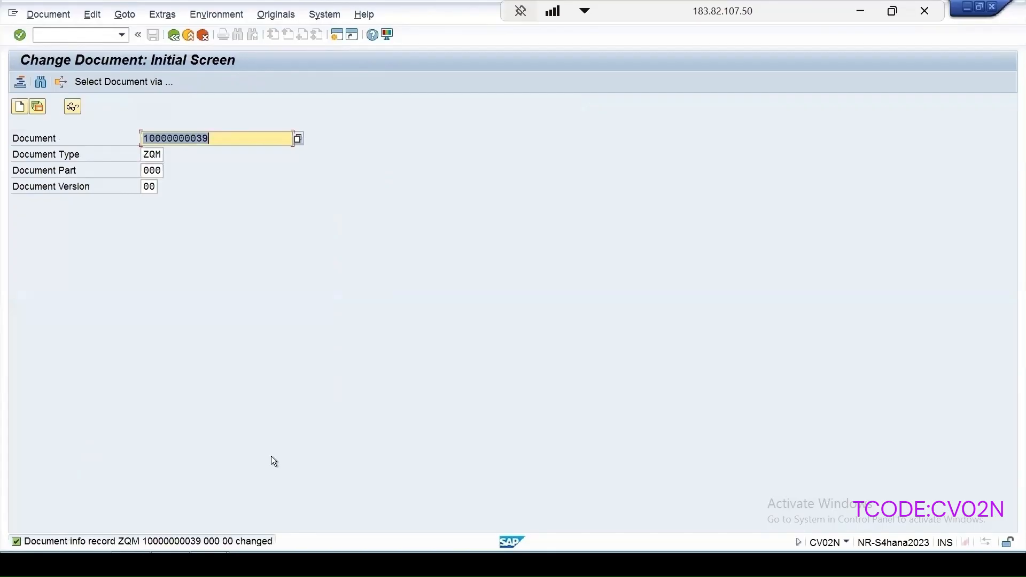
key(Return)
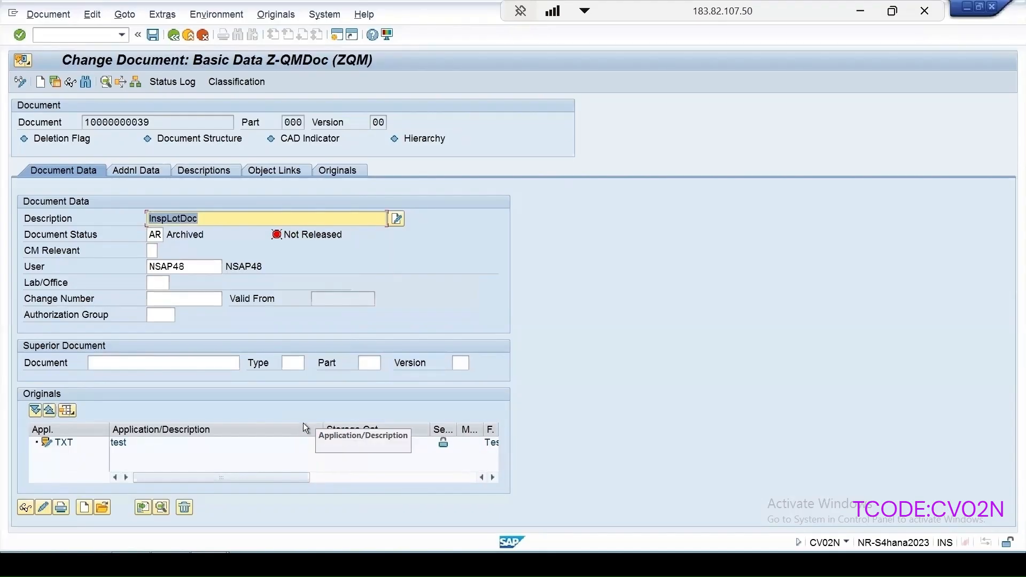
- Review the document's descriptions, its object links for codes and inspection lots, and its originals
click(142, 171)
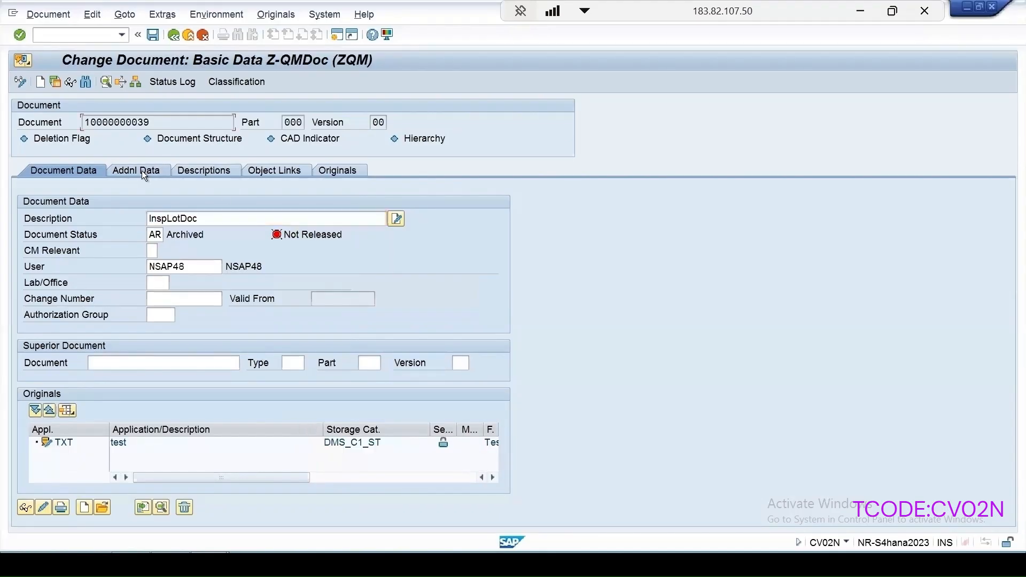
click(204, 172)
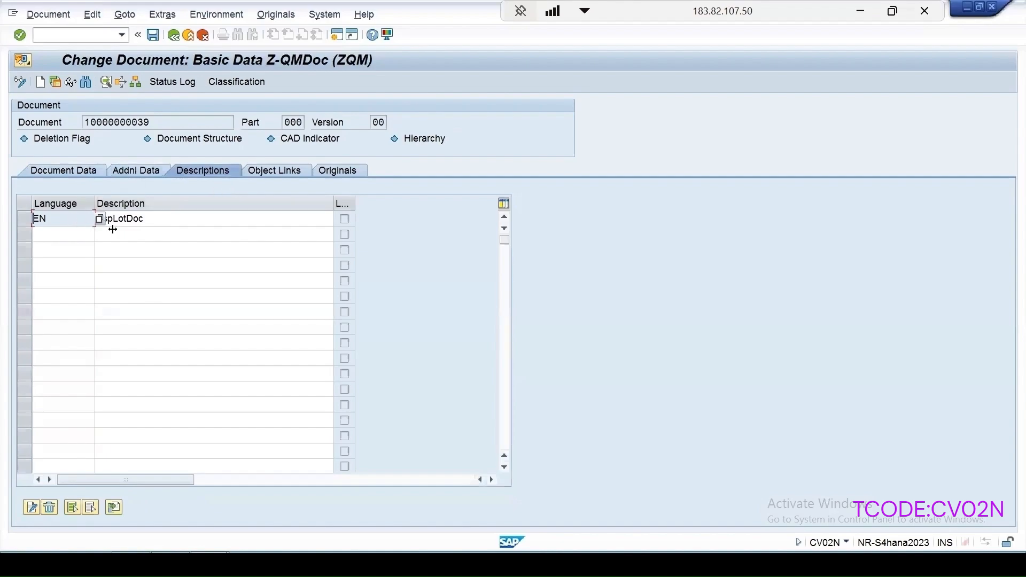
click(267, 172)
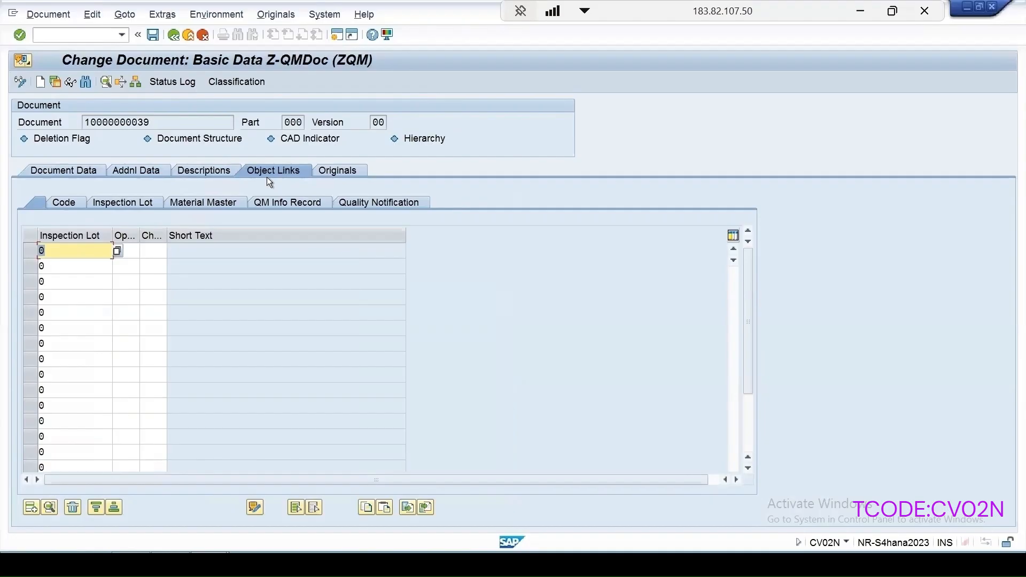
click(69, 205)
click(143, 206)
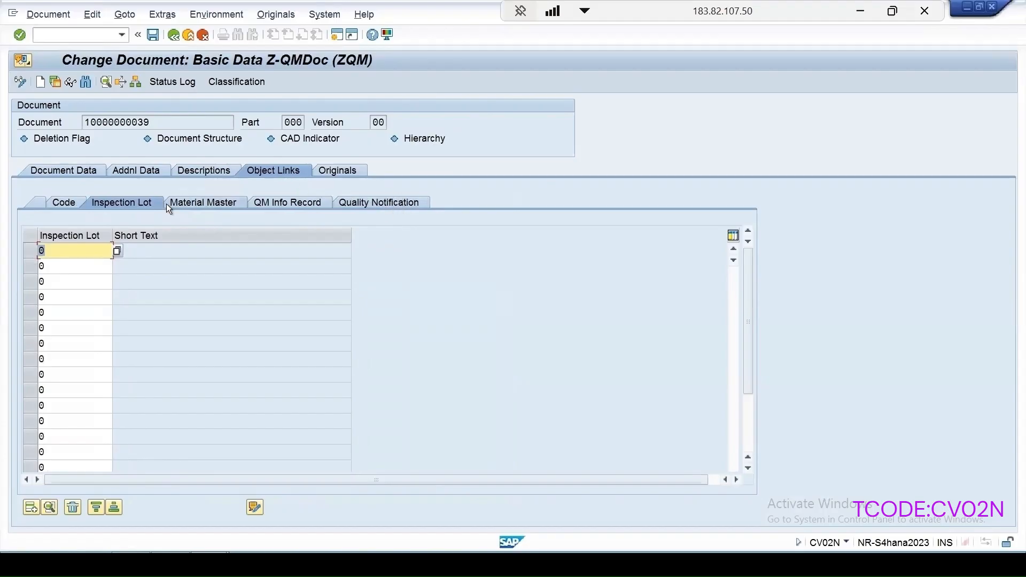
click(340, 170)
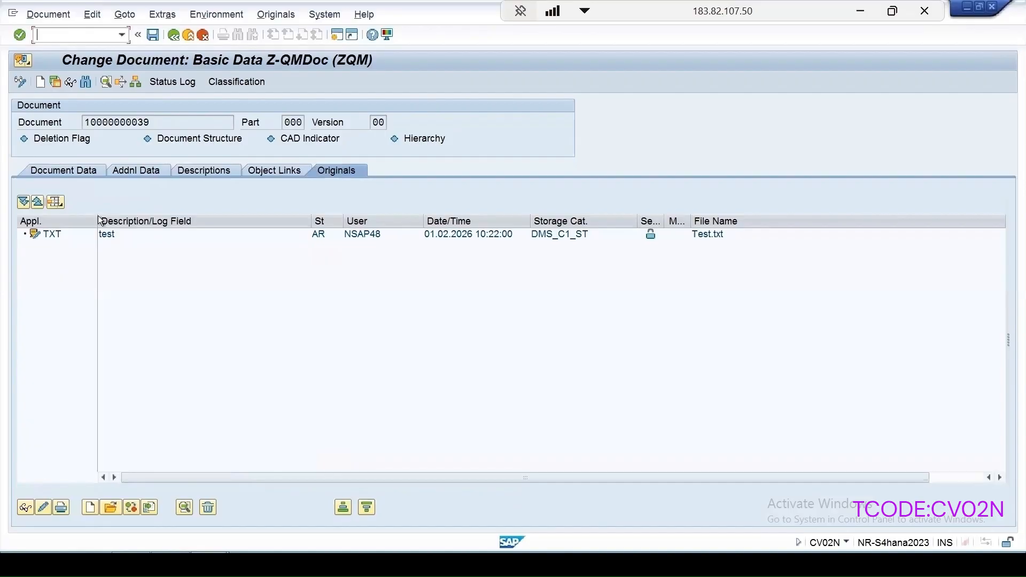
click(263, 170)
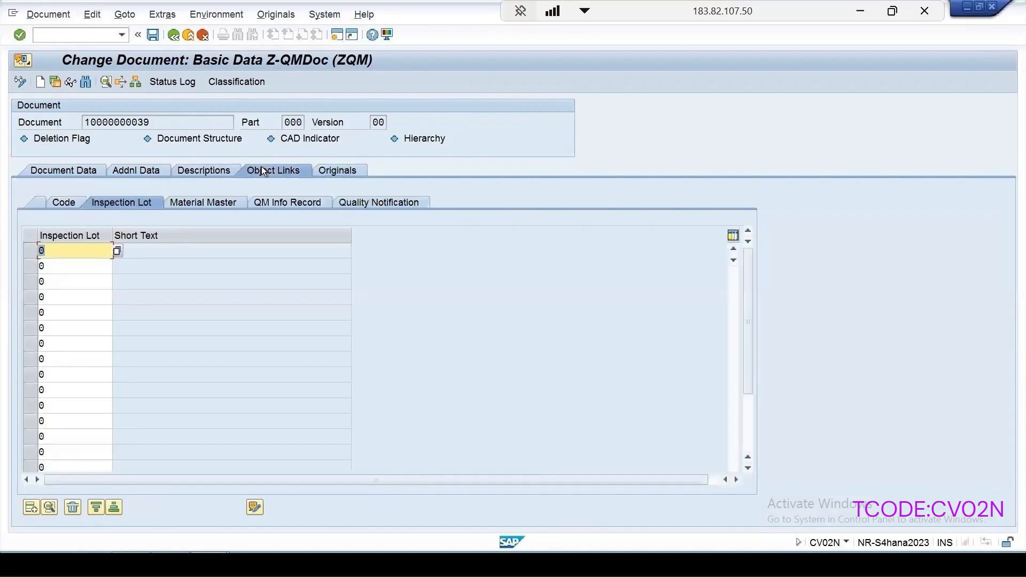
click(64, 203)
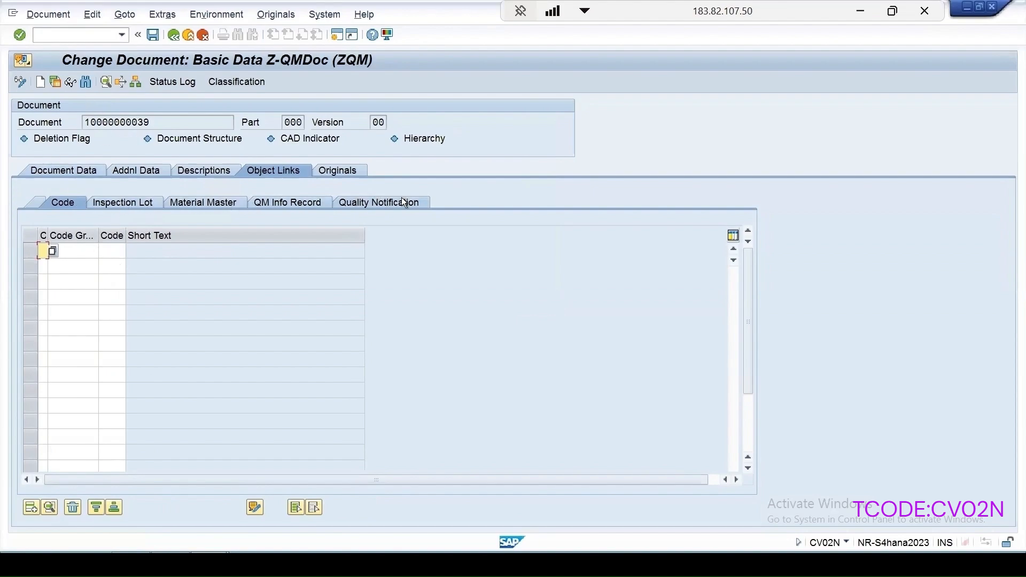
click(119, 202)
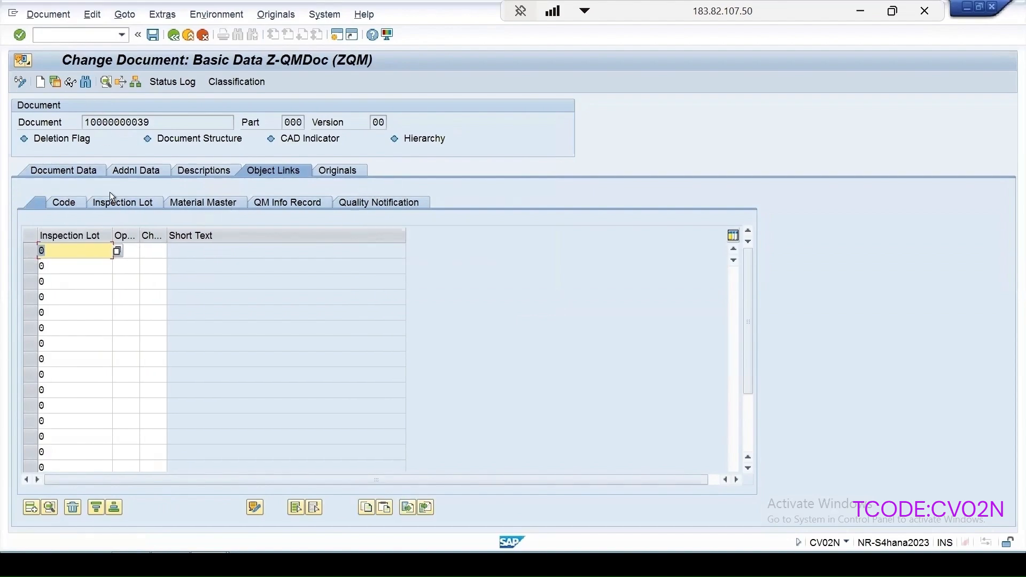
- Return to the document data and set the document status to RE Released
click(68, 171)
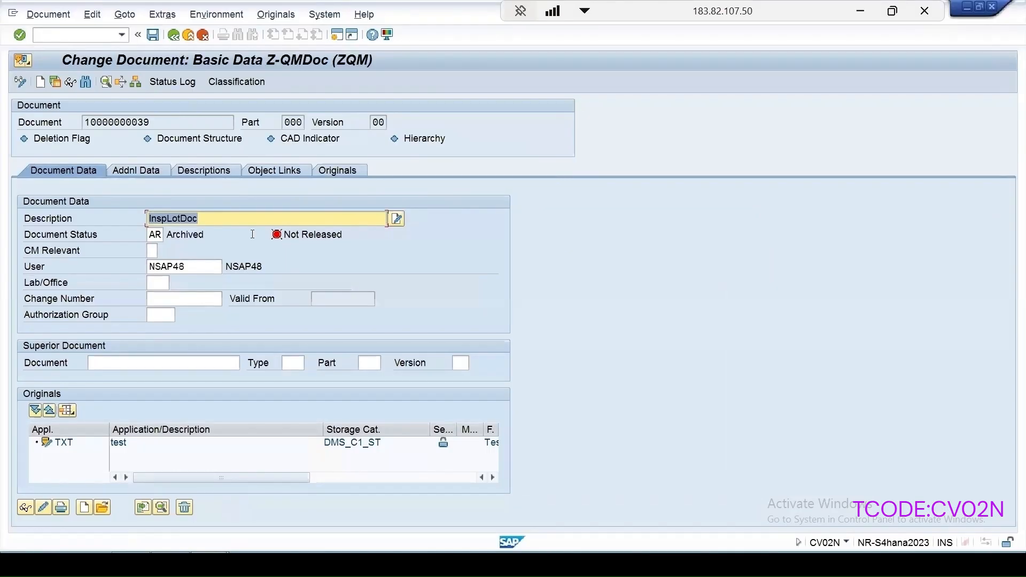
click(155, 235)
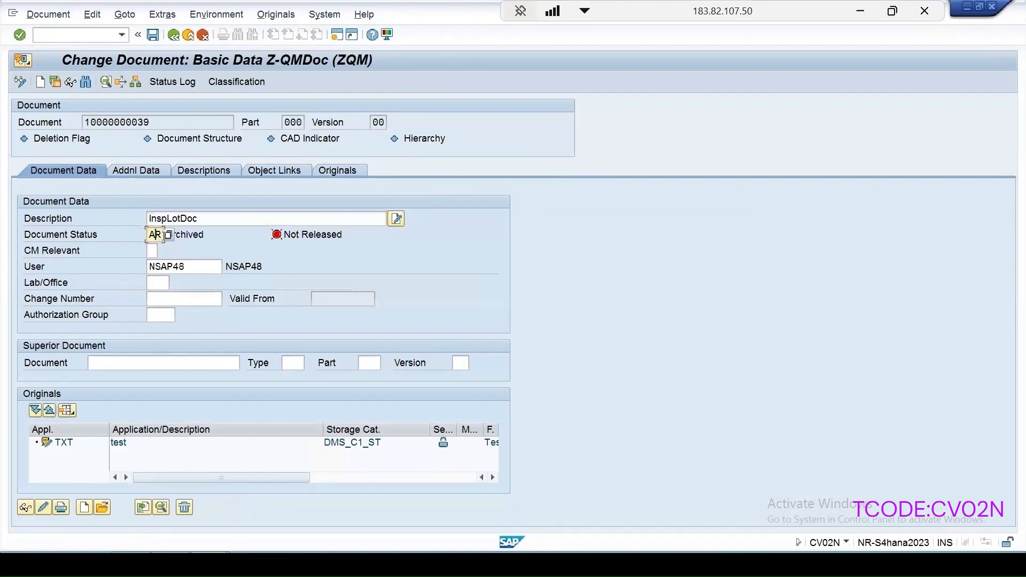
click(166, 236)
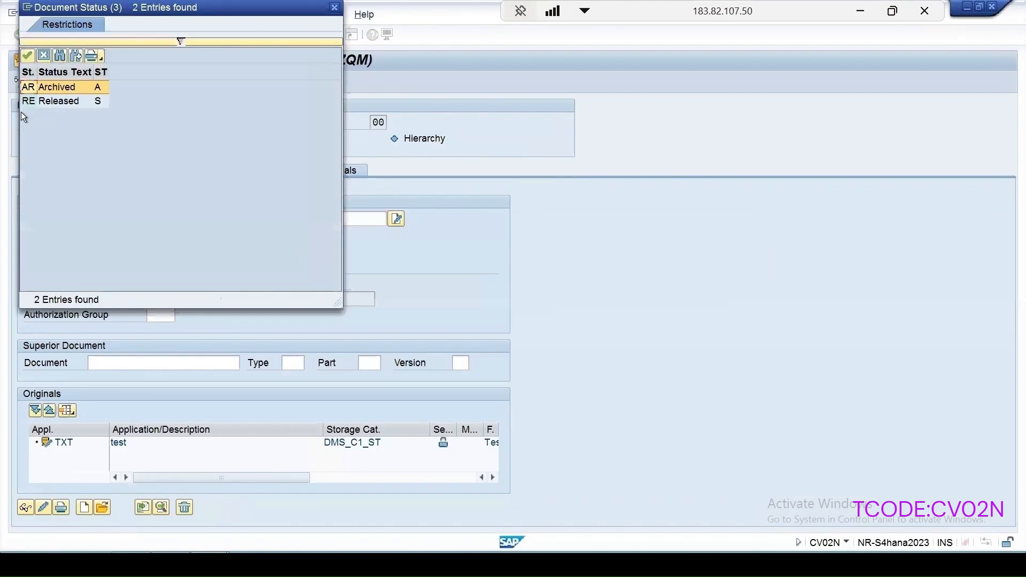
drag(120, 7, 287, 104)
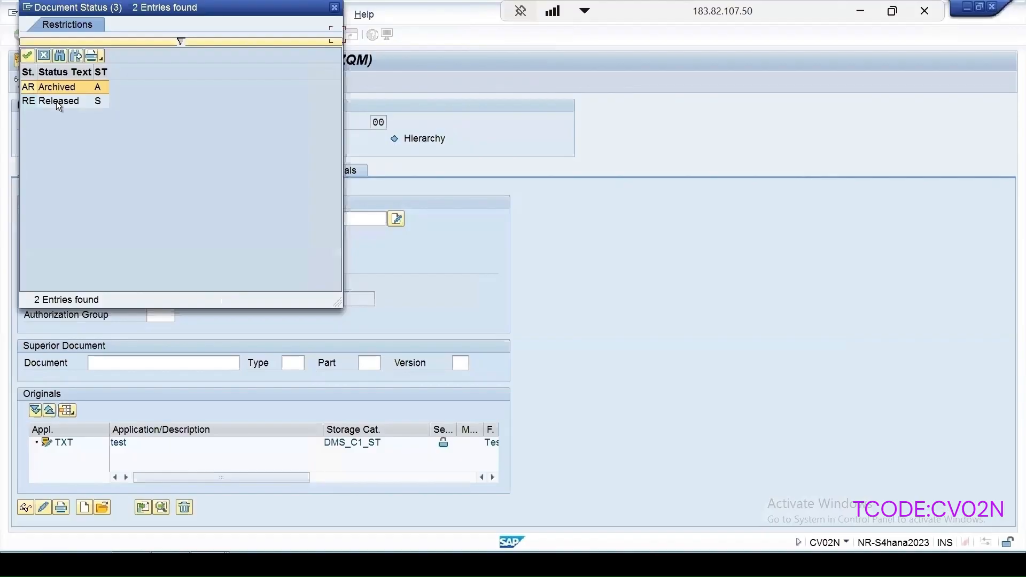
key(Escape)
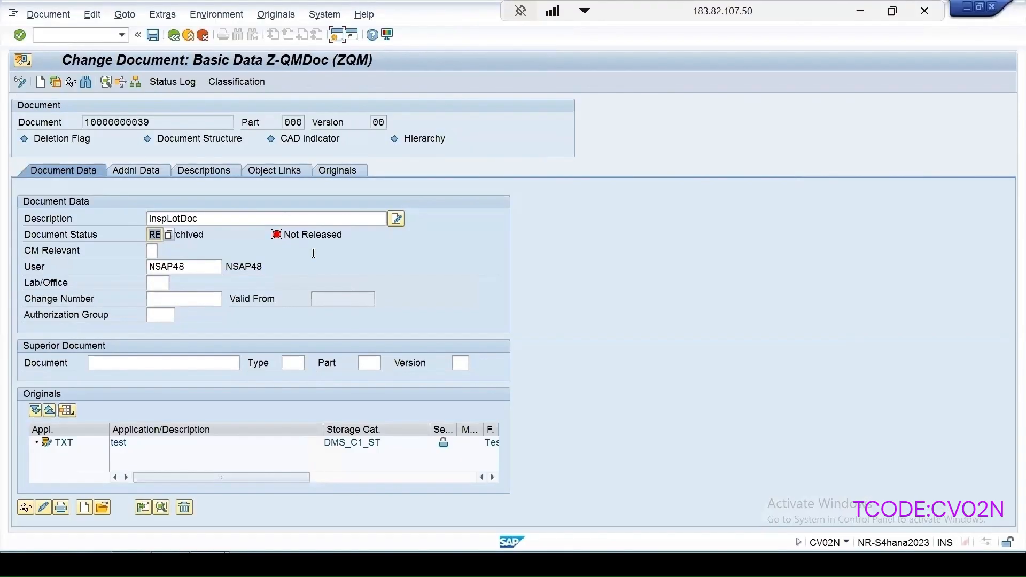
- Confirm the released status with the status log entry Test1 and save the document
key(Return)
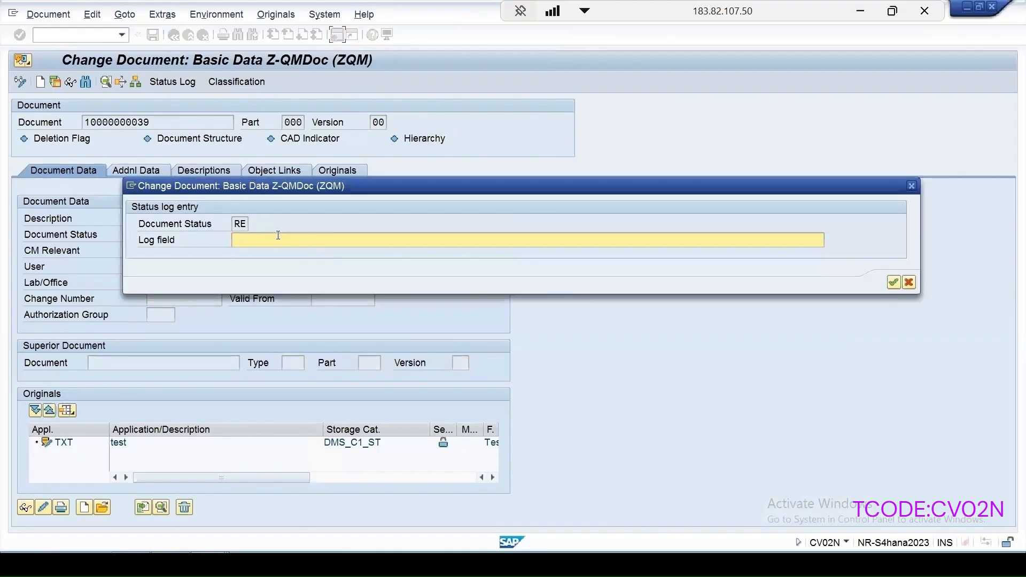
text(Test1)
key(Return)
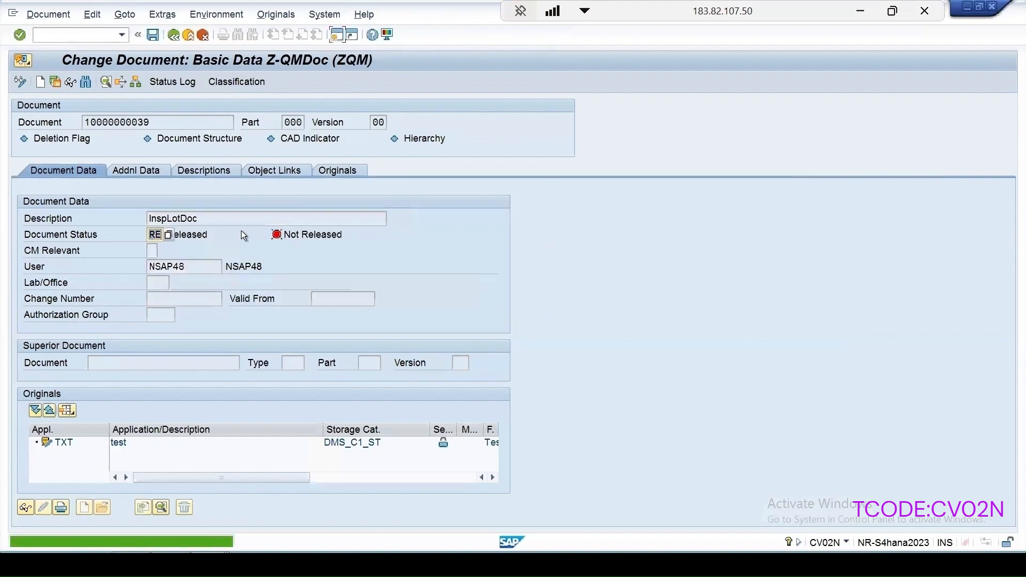
click(152, 34)
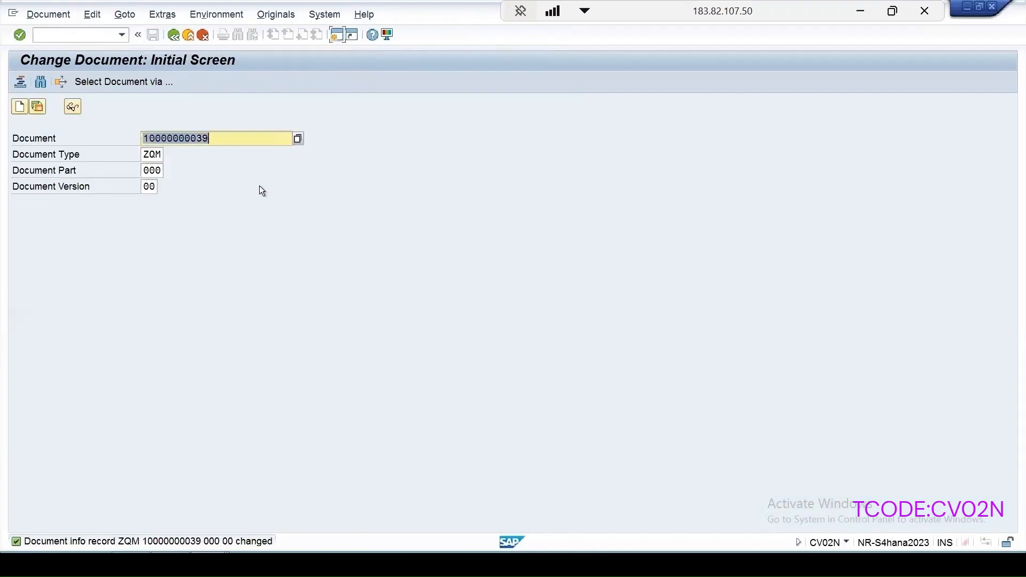
- Reopen the released ZQM document, check its inspection lot object links, and save it
key(Return)
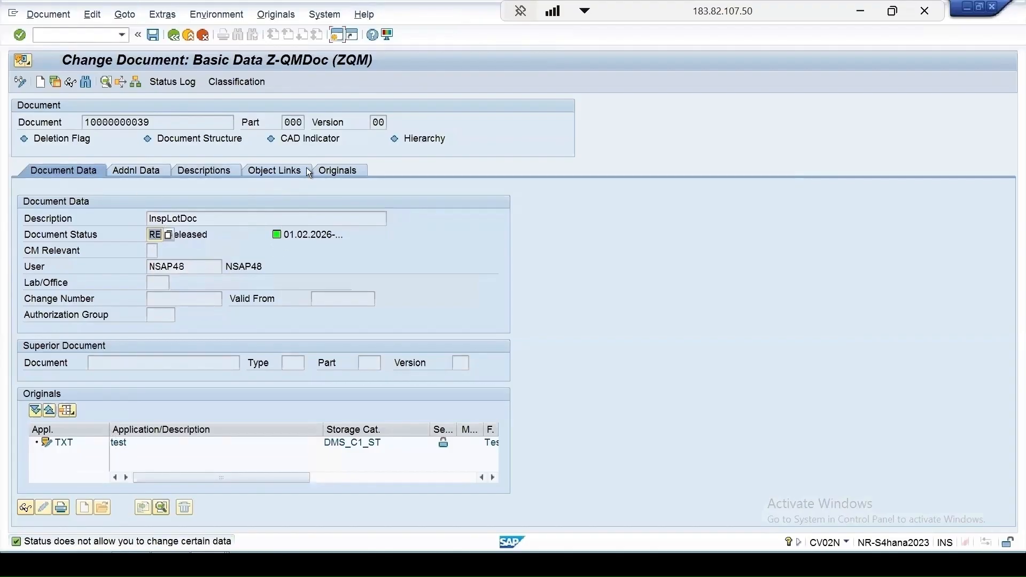
click(274, 172)
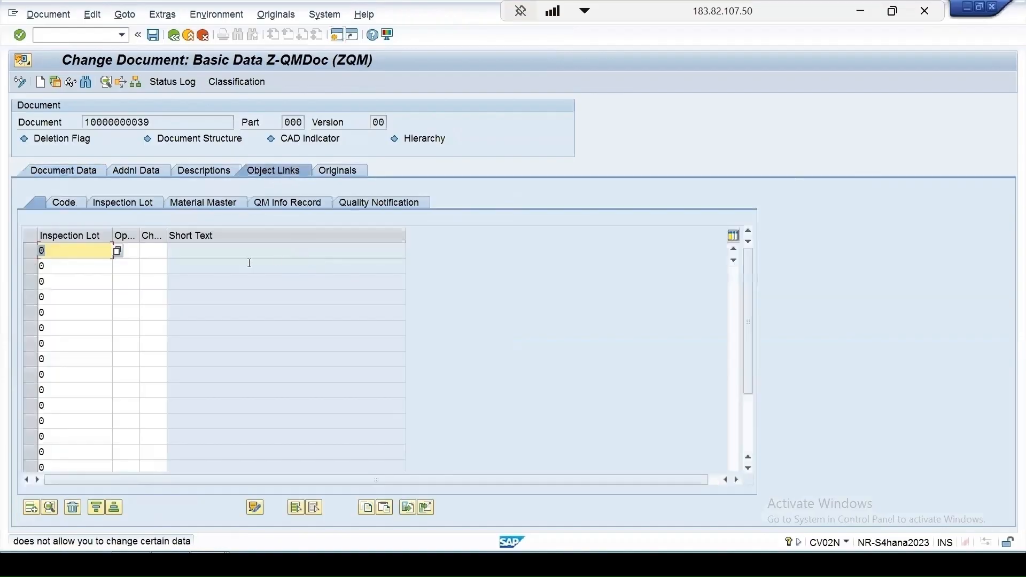
click(121, 205)
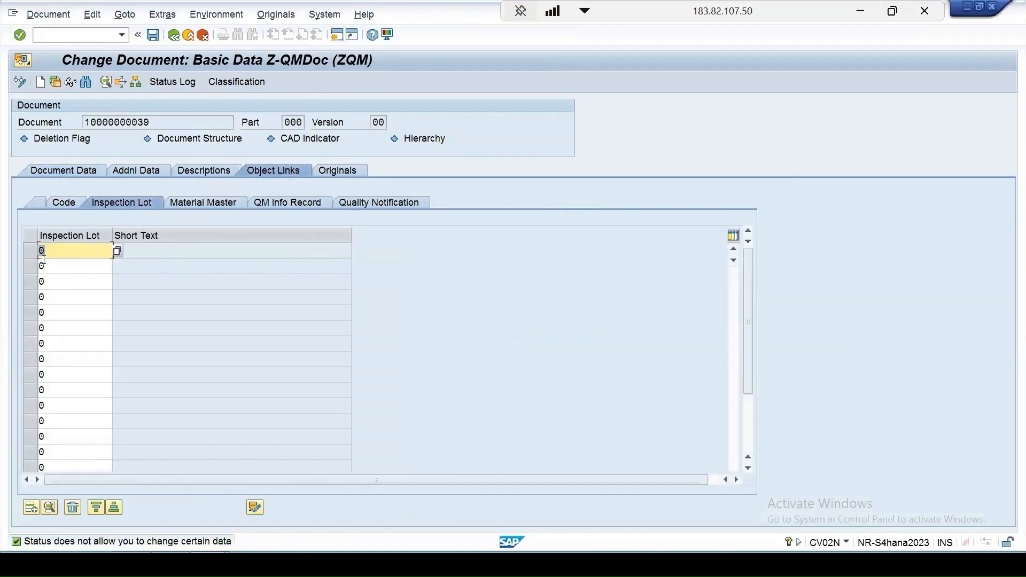
click(152, 35)
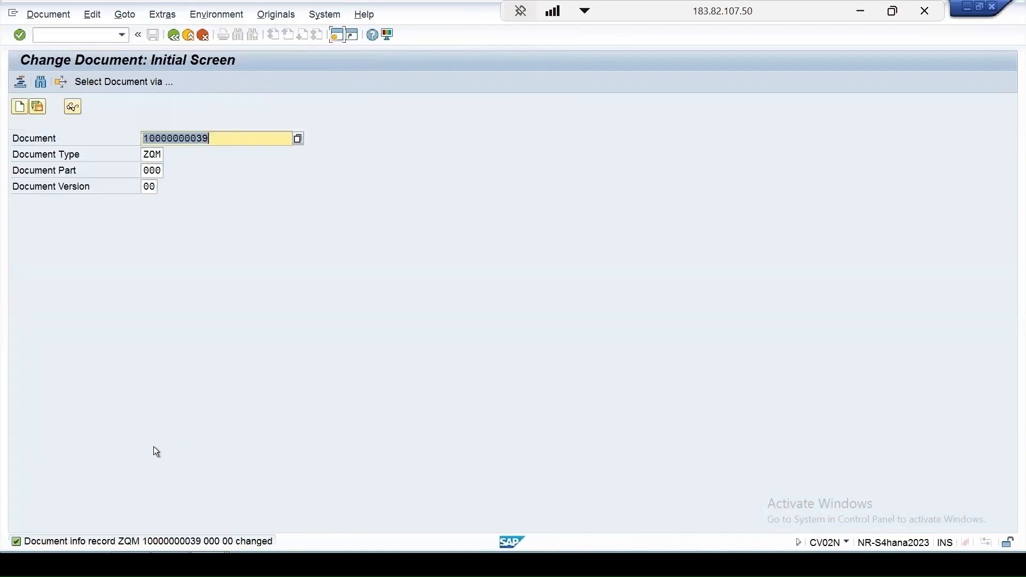
- Run transaction QA32 for all inspection lots, with the start of the lot creation date range cleared
key(F3)
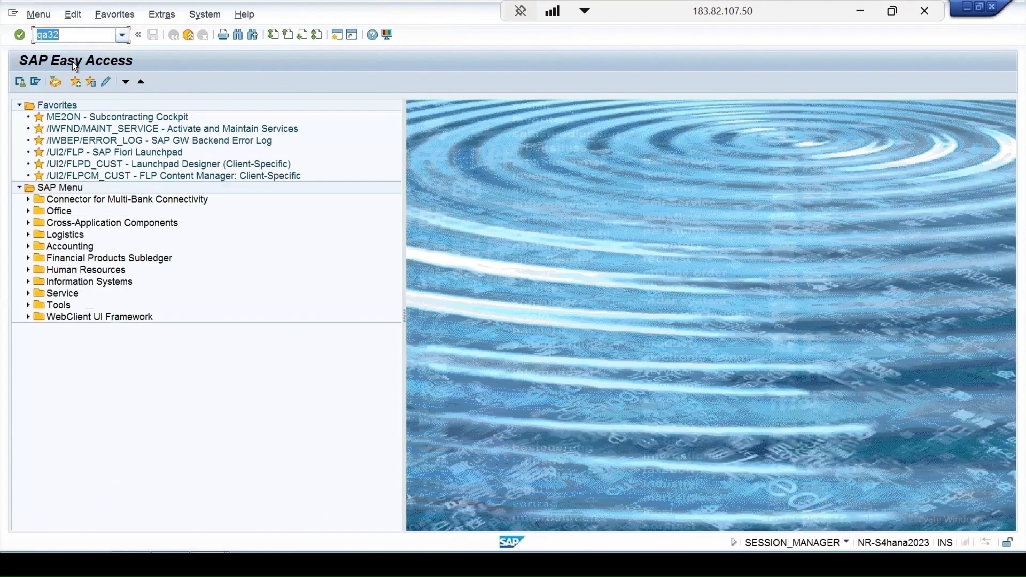
text(qa32)
key(Return)
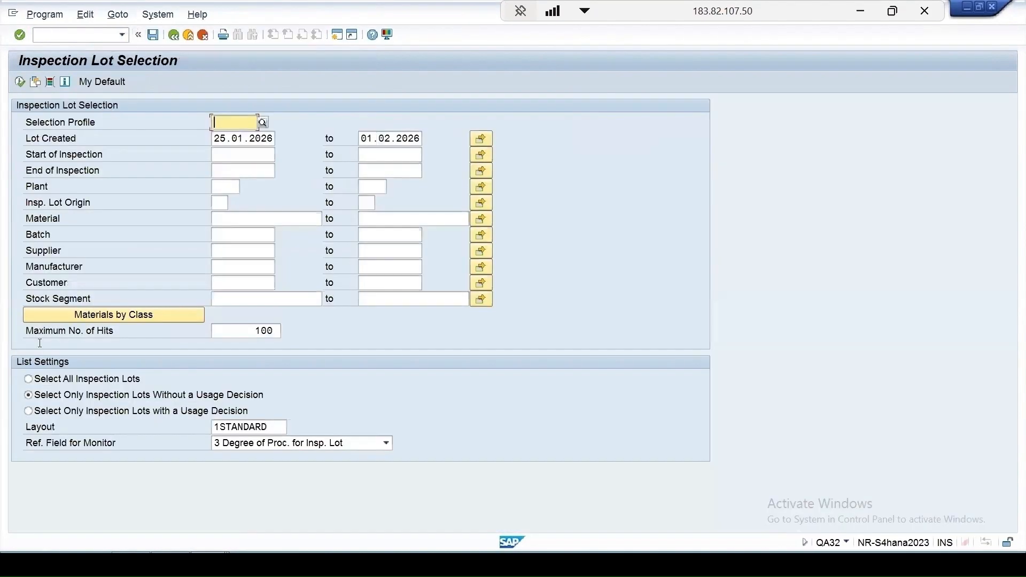
click(43, 380)
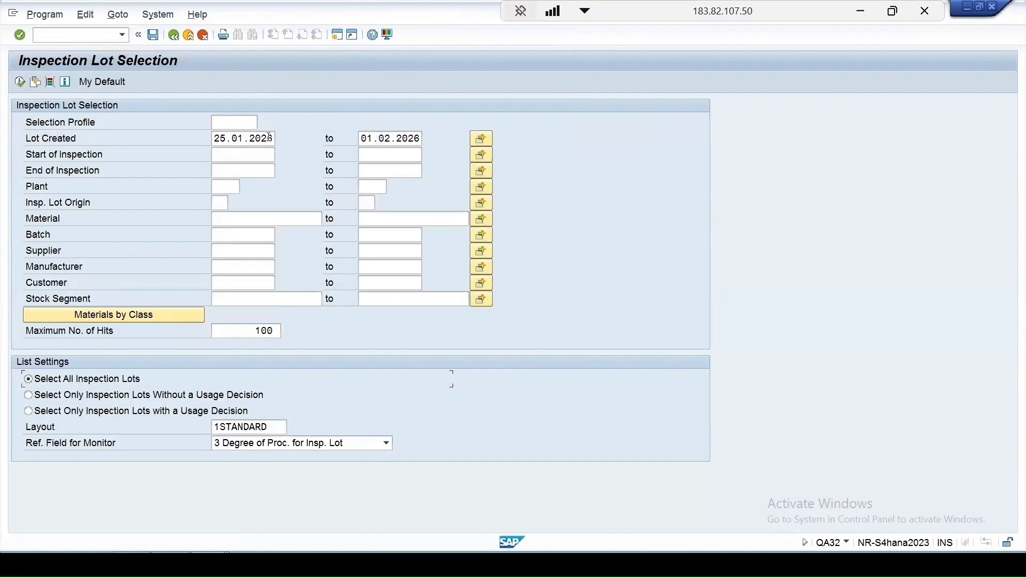
drag(271, 138, 27, 138)
key(Delete)
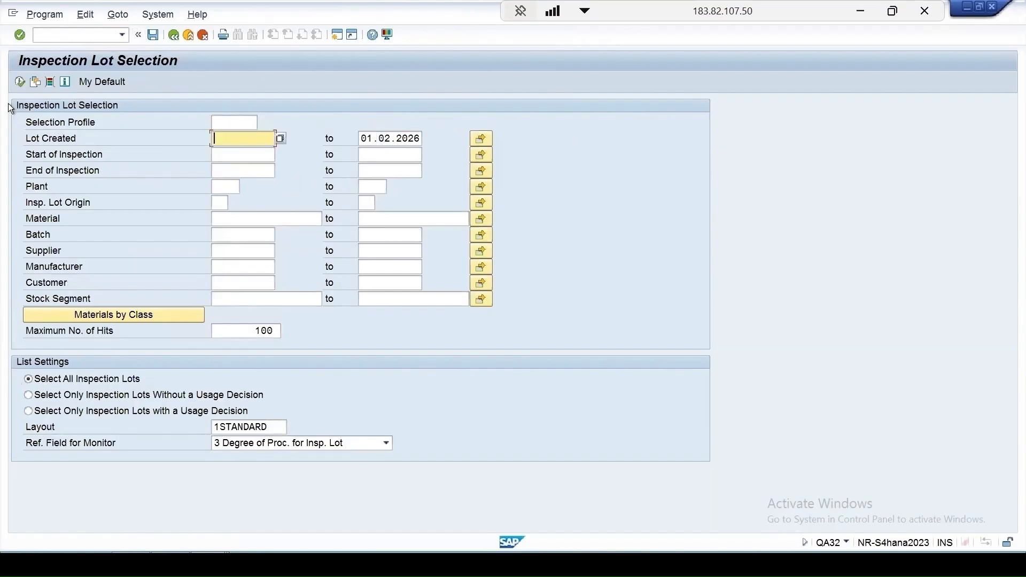
click(20, 81)
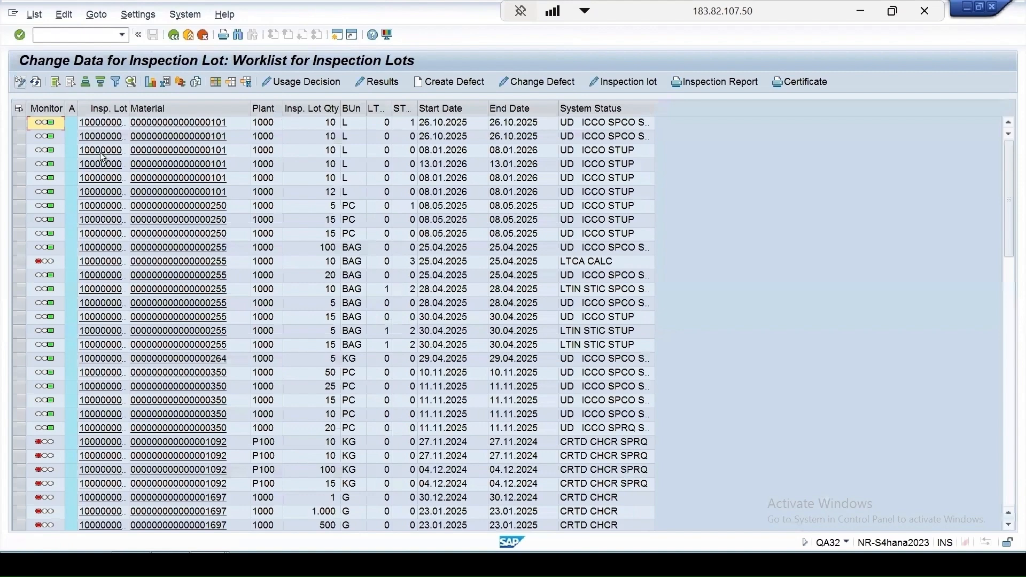
- Open the 10 L inspection lot of material 101 with status INSP RREC for changing and show its linked documents
scroll(74, 225, down, 5)
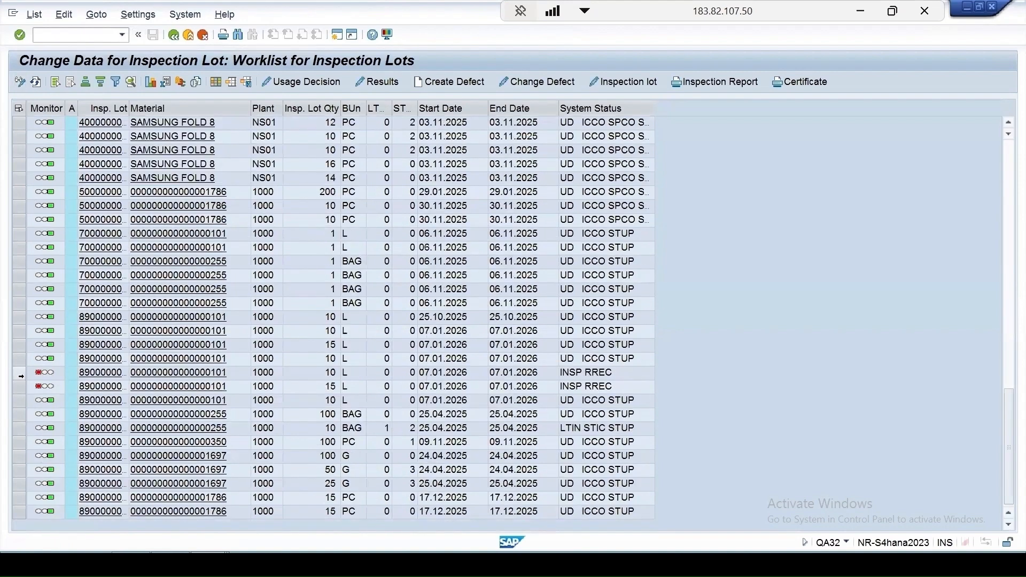
click(20, 373)
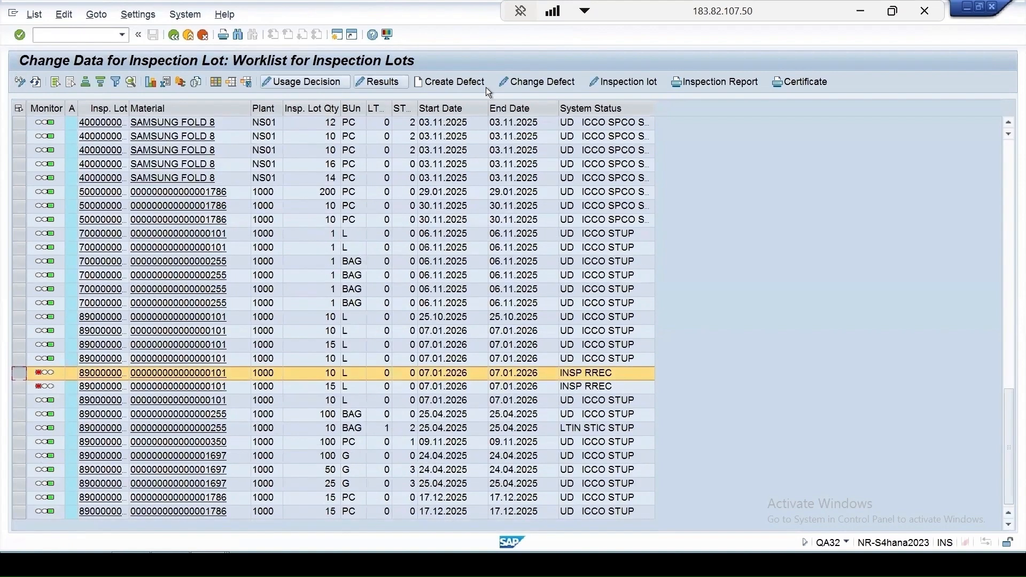
click(625, 82)
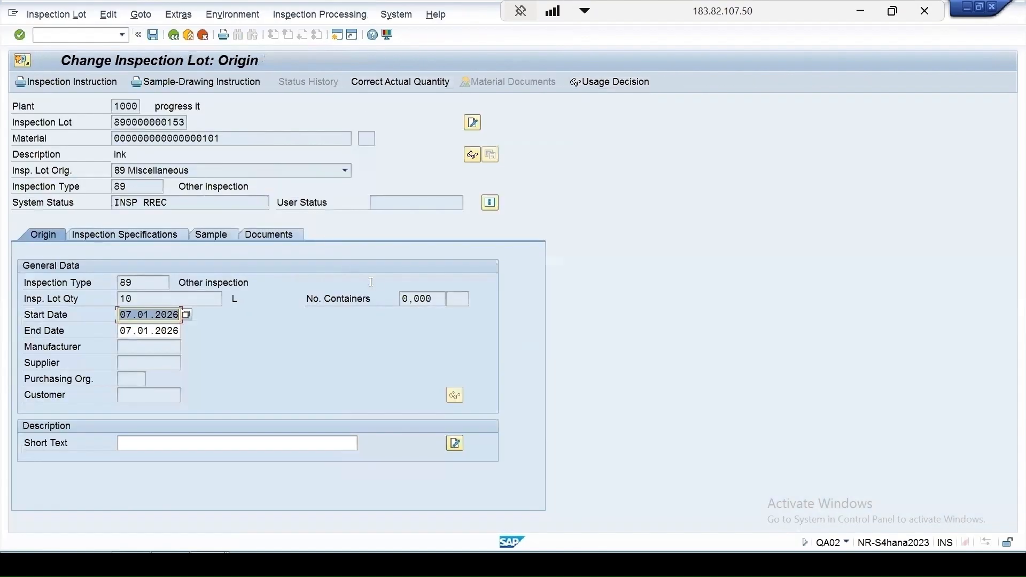
click(277, 238)
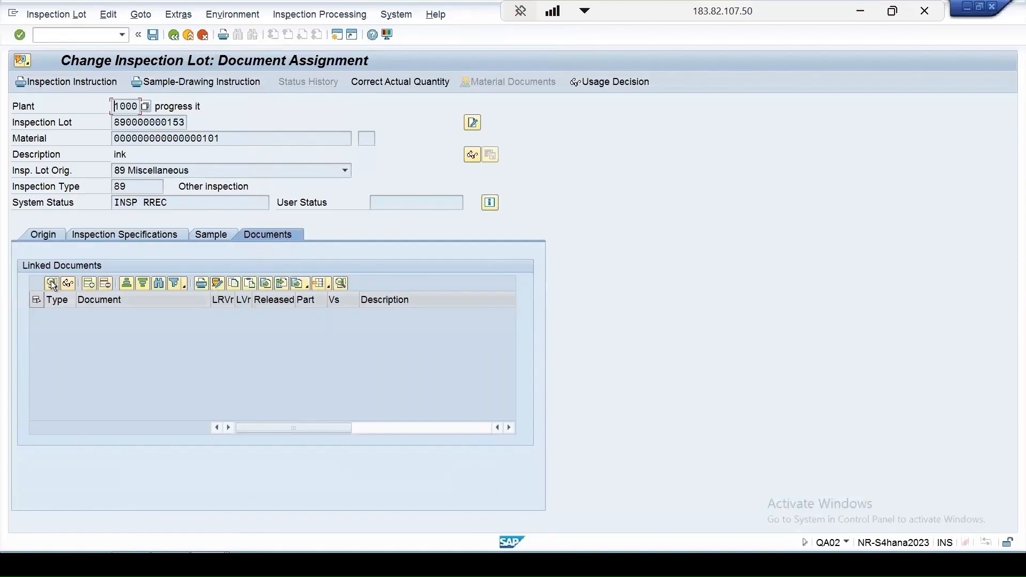
- Insert a row in the lot's linked documents and set its document type to ZQM
click(88, 286)
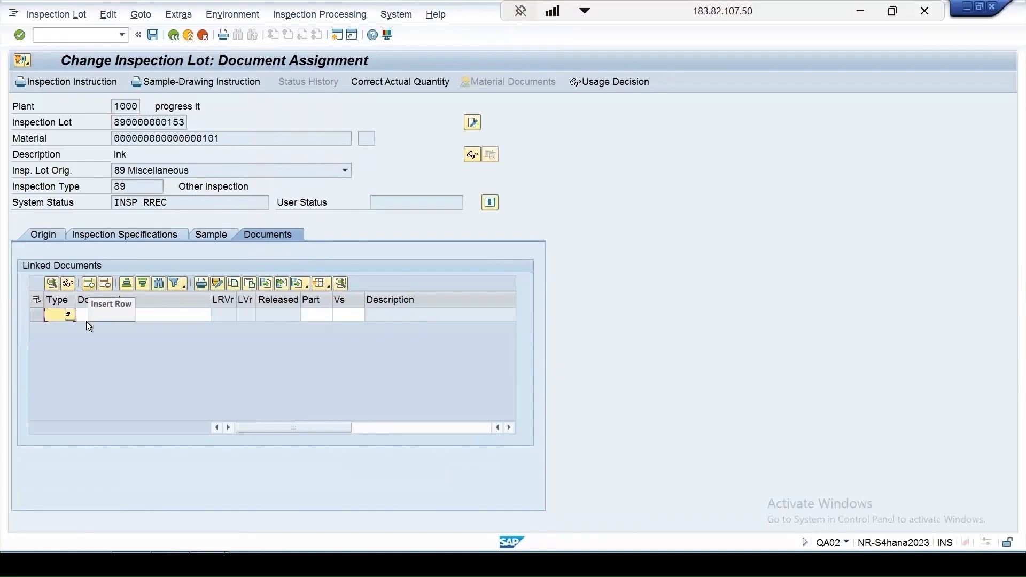
click(68, 315)
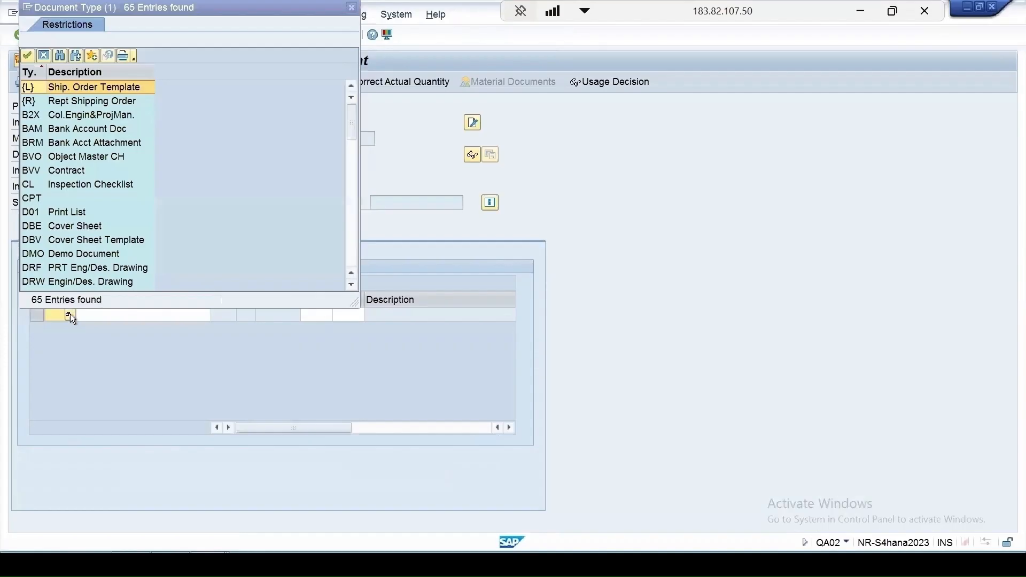
scroll(95, 222, down, 5)
scroll(94, 222, down, 6)
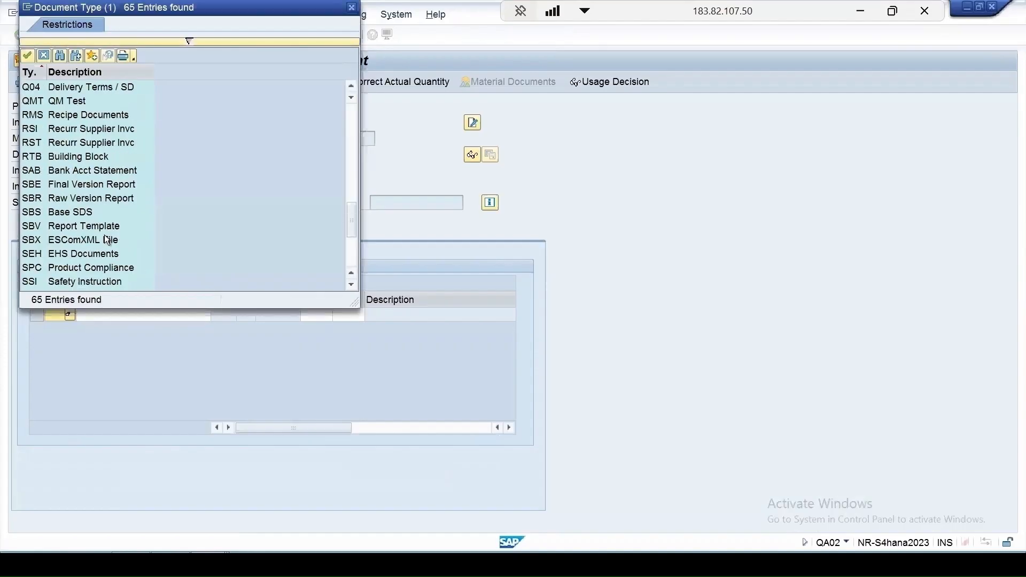
scroll(80, 256, down, 4)
double_click(69, 280)
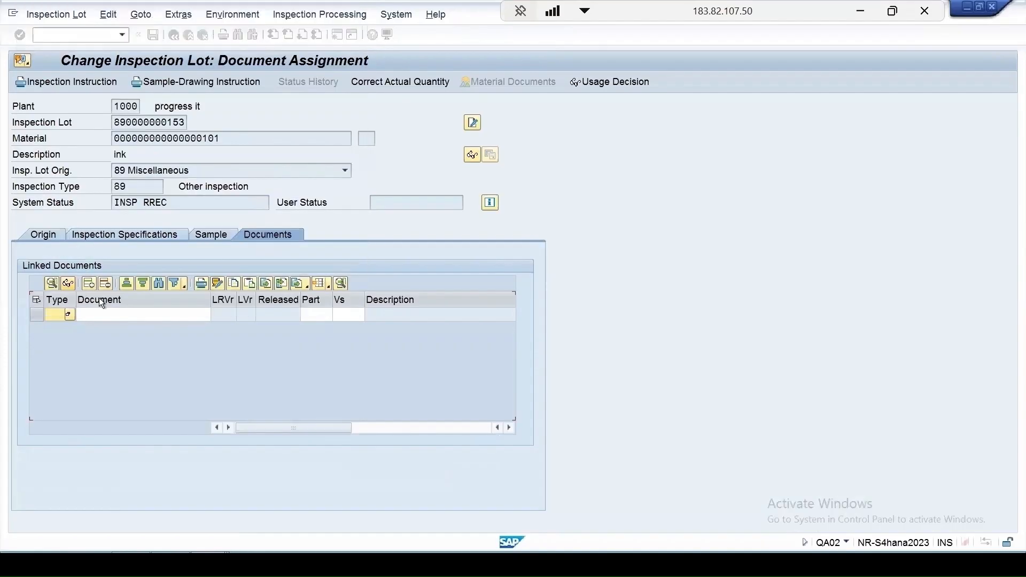
- Look up ZQM documents, link InspLotDoc part 000 version 00 to the inspection lot, and save the lot
click(106, 315)
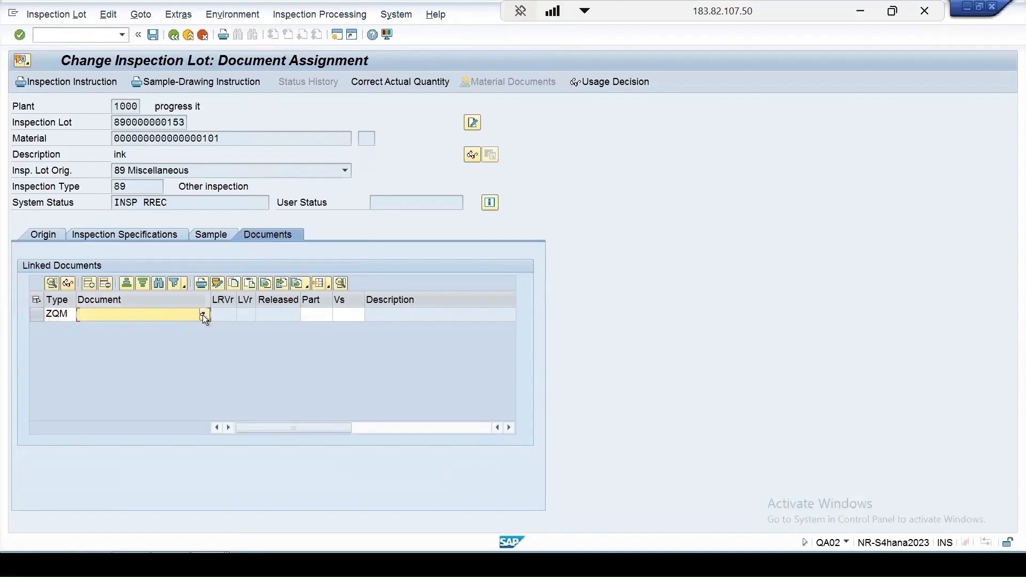
click(204, 315)
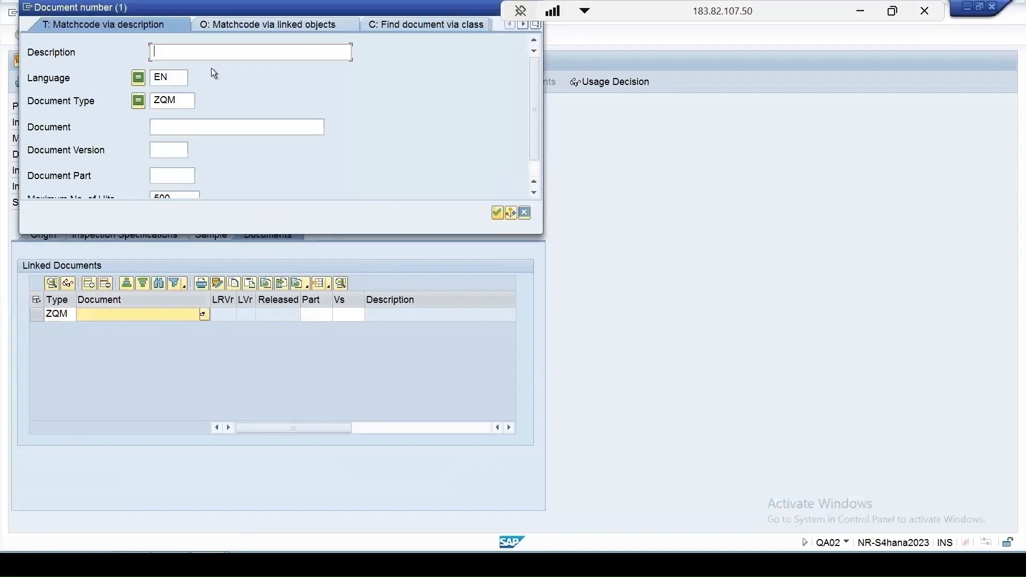
key(Return)
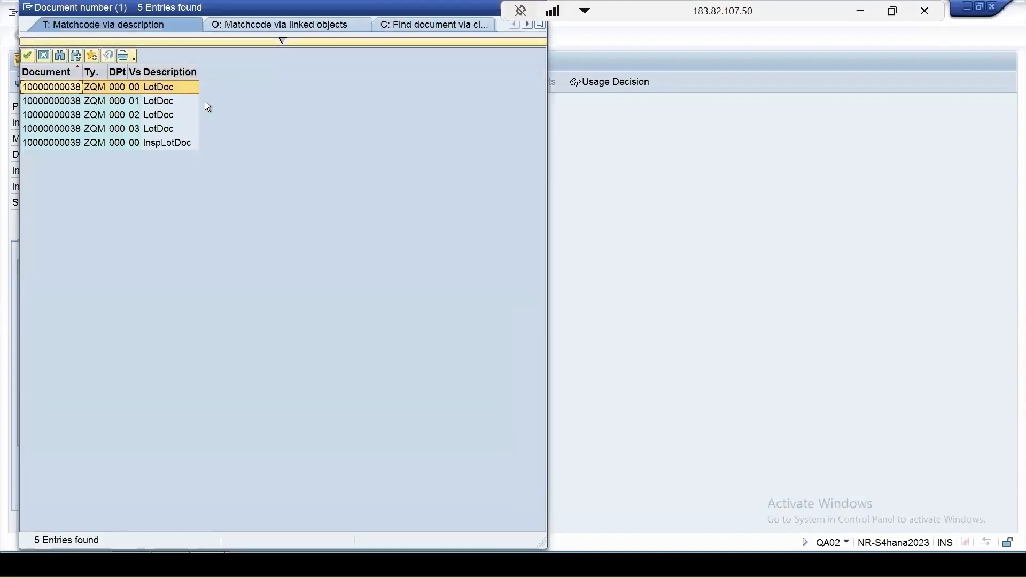
double_click(153, 144)
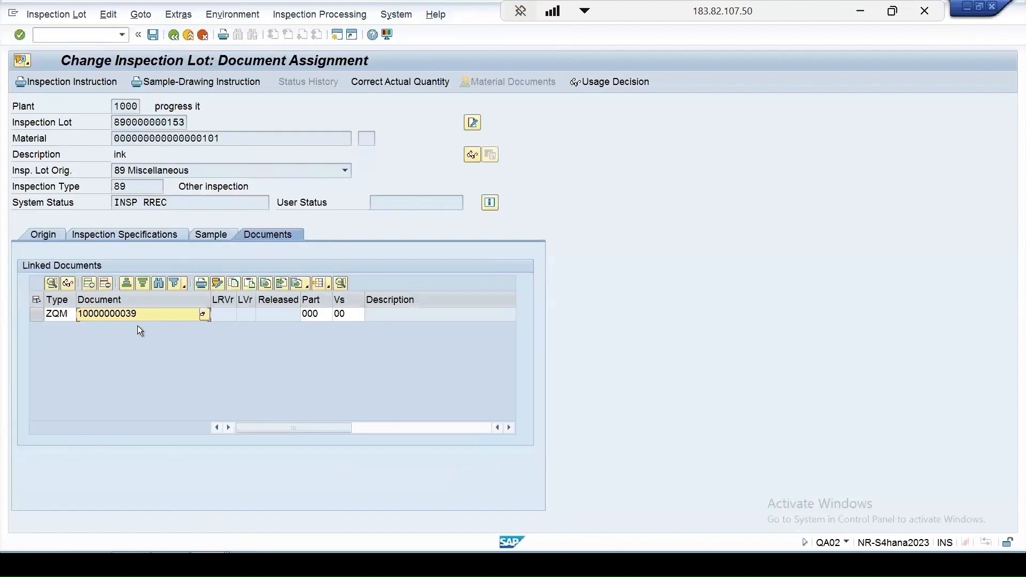
key(Return)
click(153, 34)
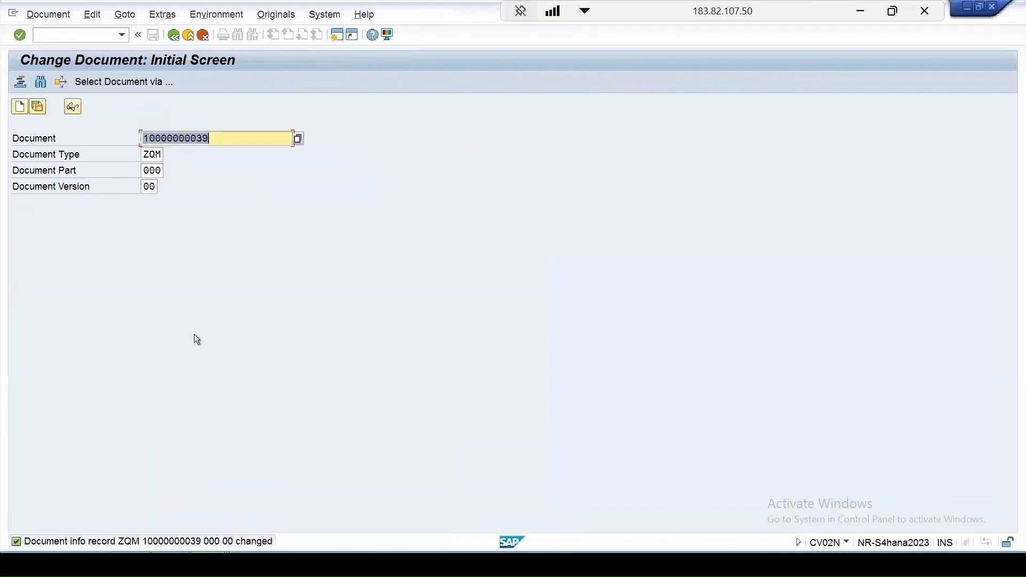
- Reopen the InspLotDoc document for changing and check its object links for the assigned inspection lot
key(Return)
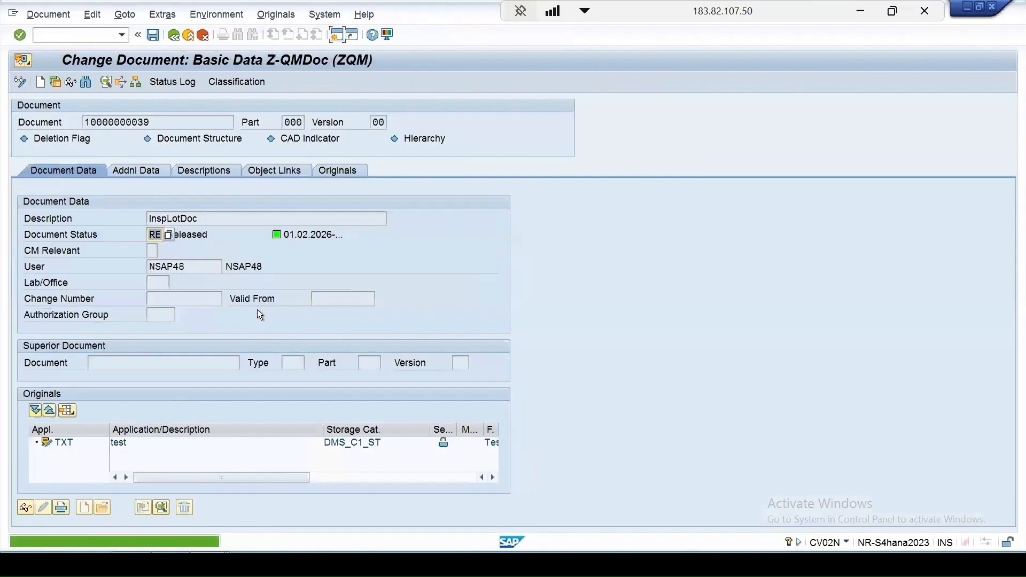
click(274, 170)
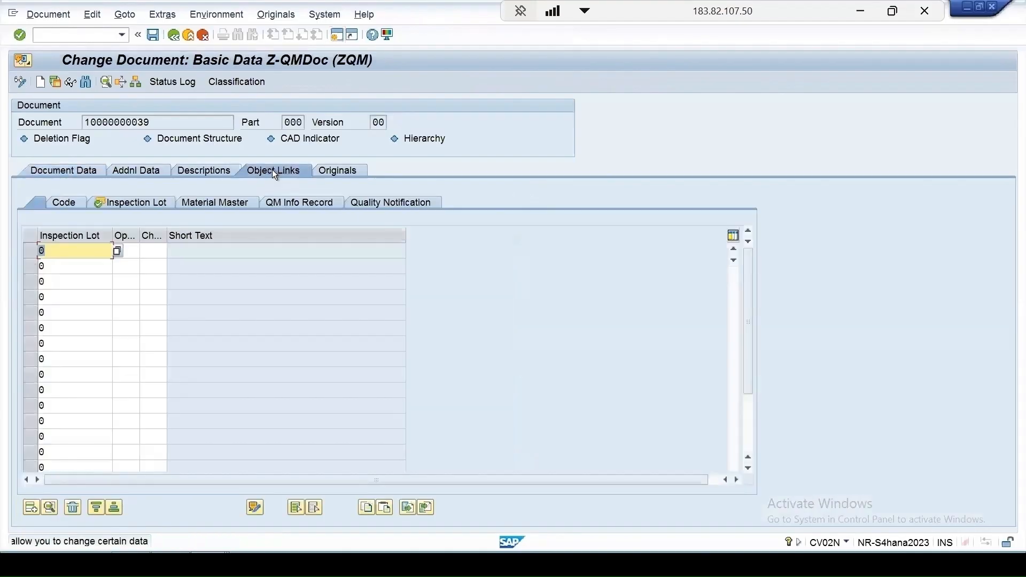
click(132, 204)
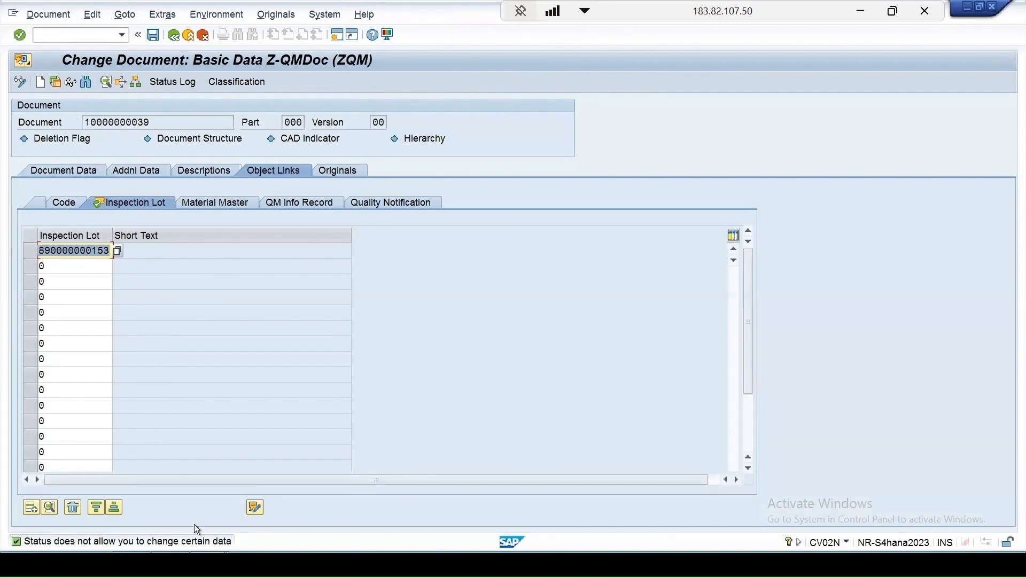
- Return to the inspection lot worklist, open the usage decision for the selected lot, and view its linked documents
mouse_move(236, 538)
click(367, 490)
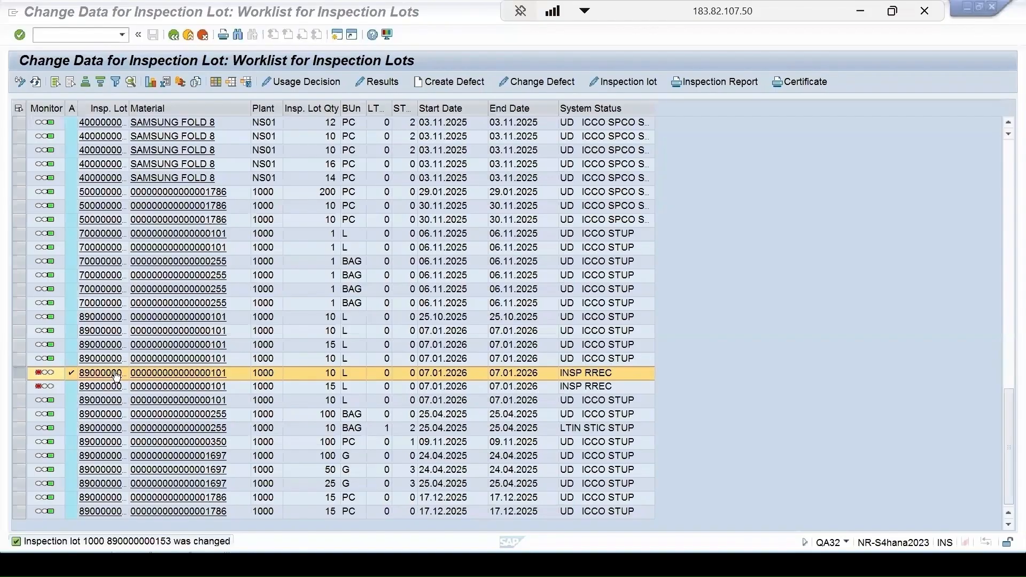
click(328, 84)
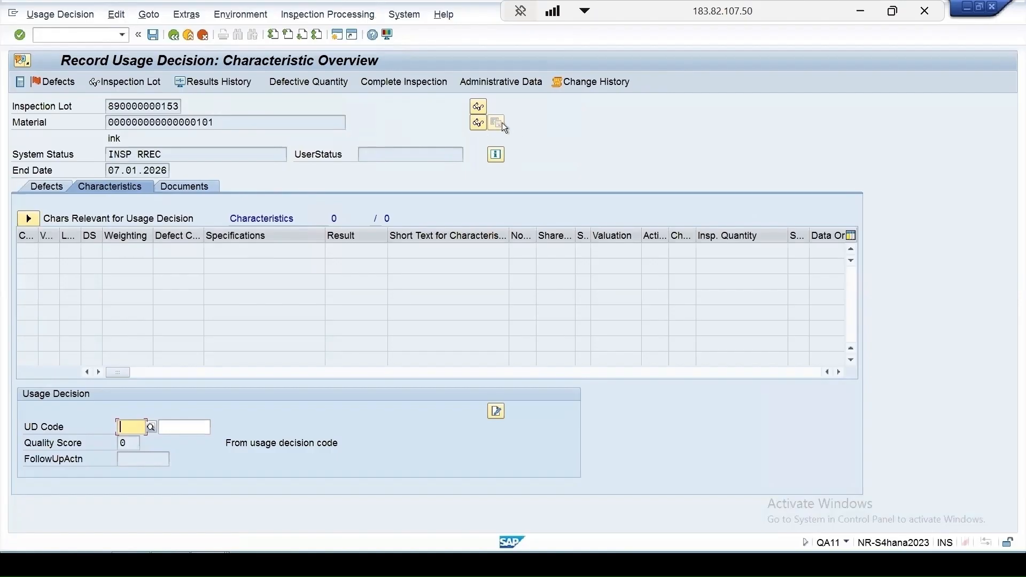
click(191, 185)
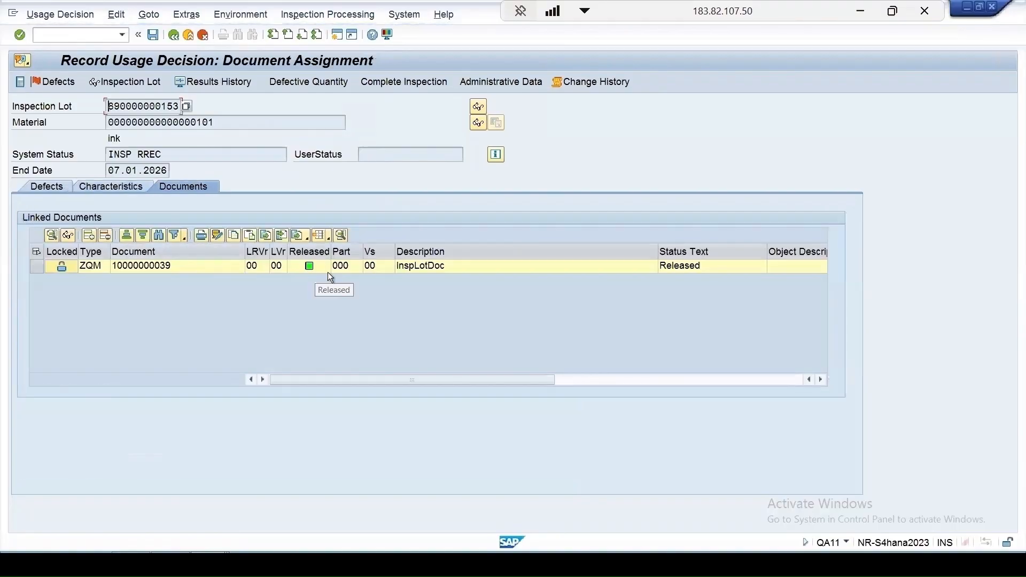
- Display the linked InspLotDoc document from the usage decision, view its TXT original while allowing file access, and return to the linked documents
double_click(162, 267)
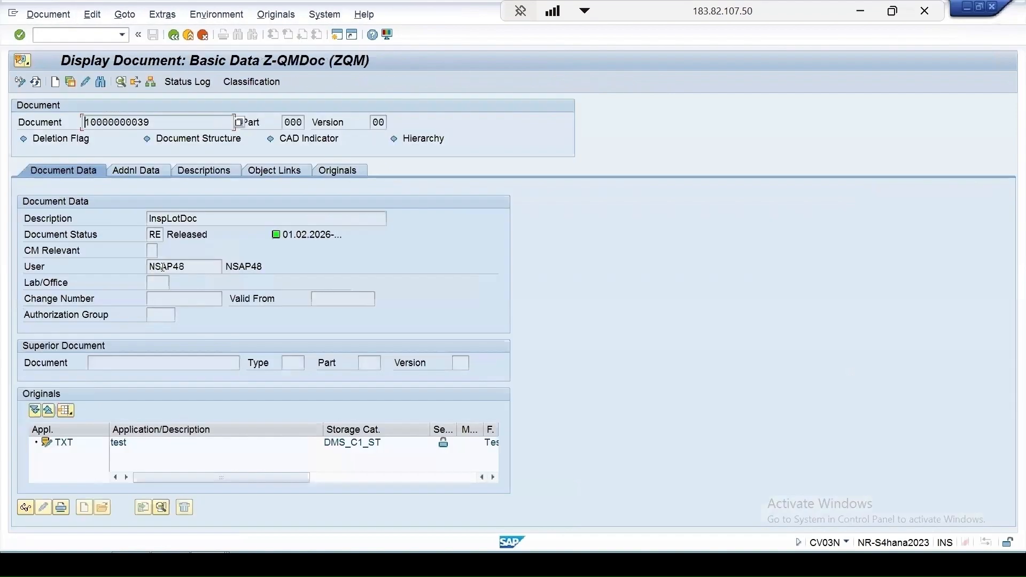
double_click(69, 444)
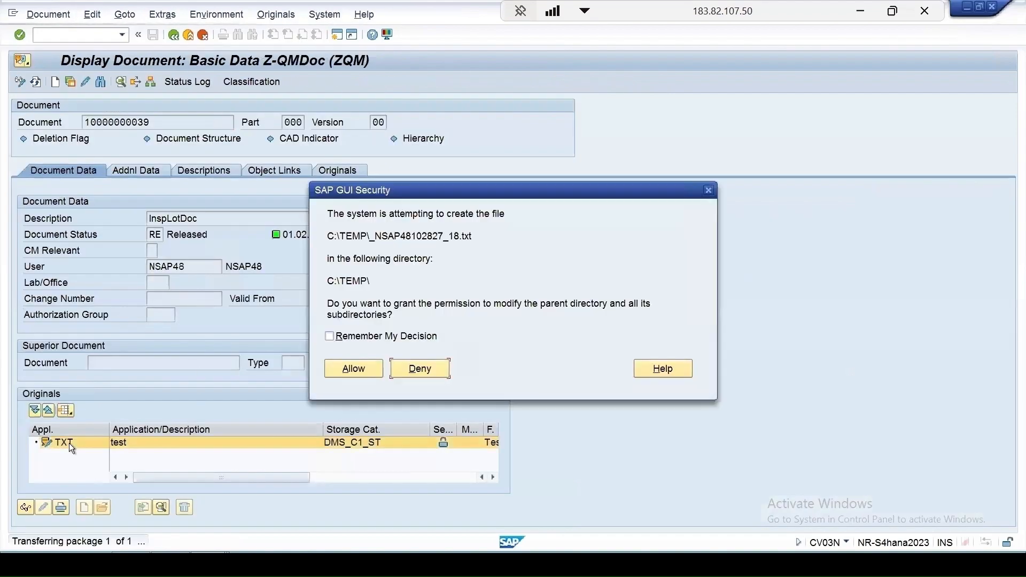
click(358, 366)
click(349, 311)
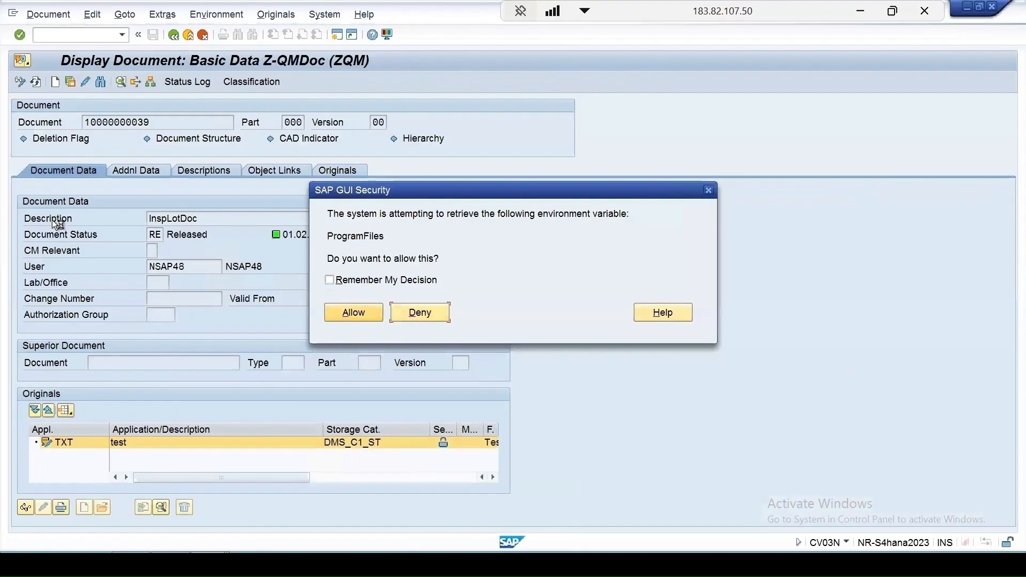
click(352, 313)
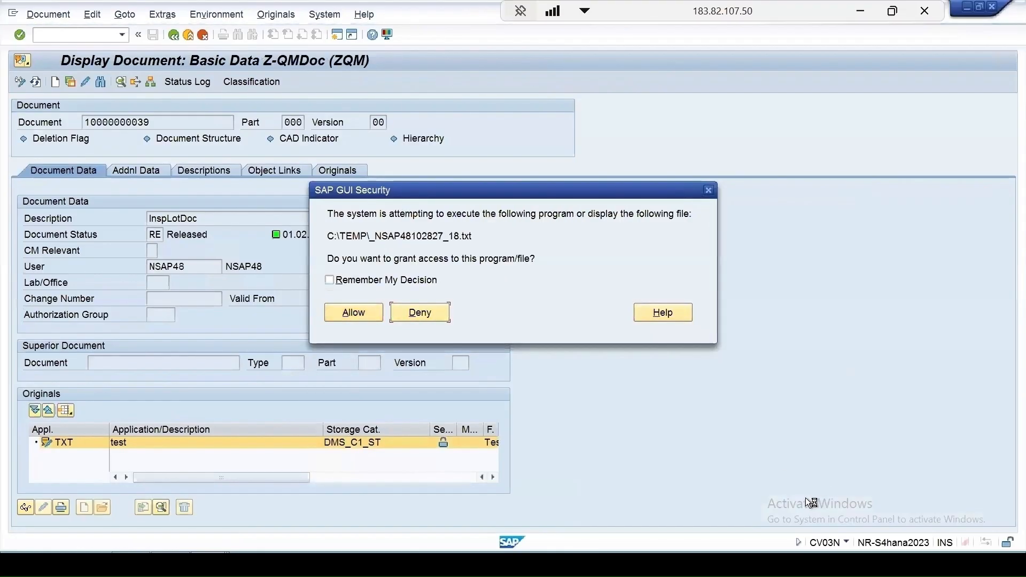
click(357, 312)
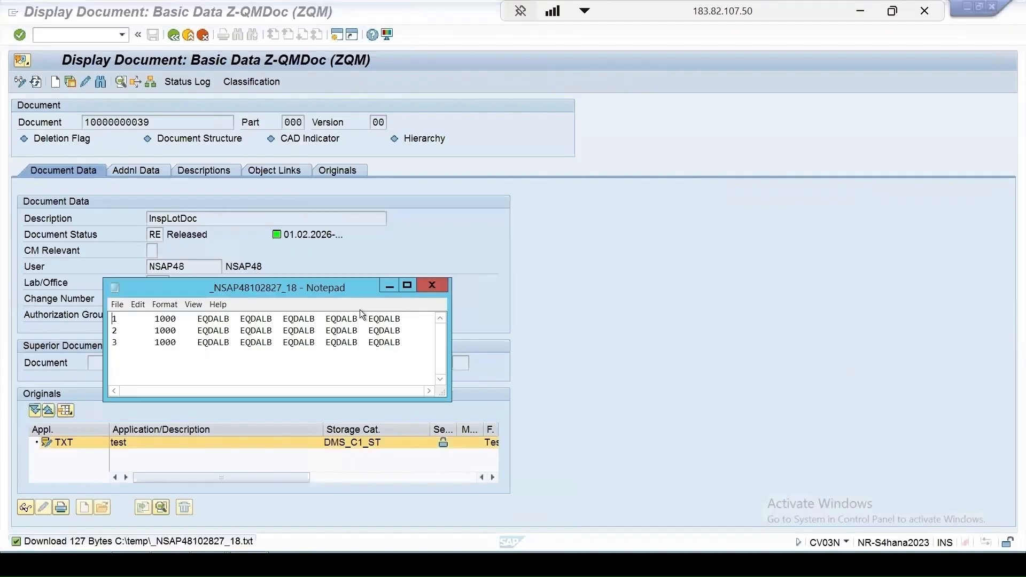
click(433, 286)
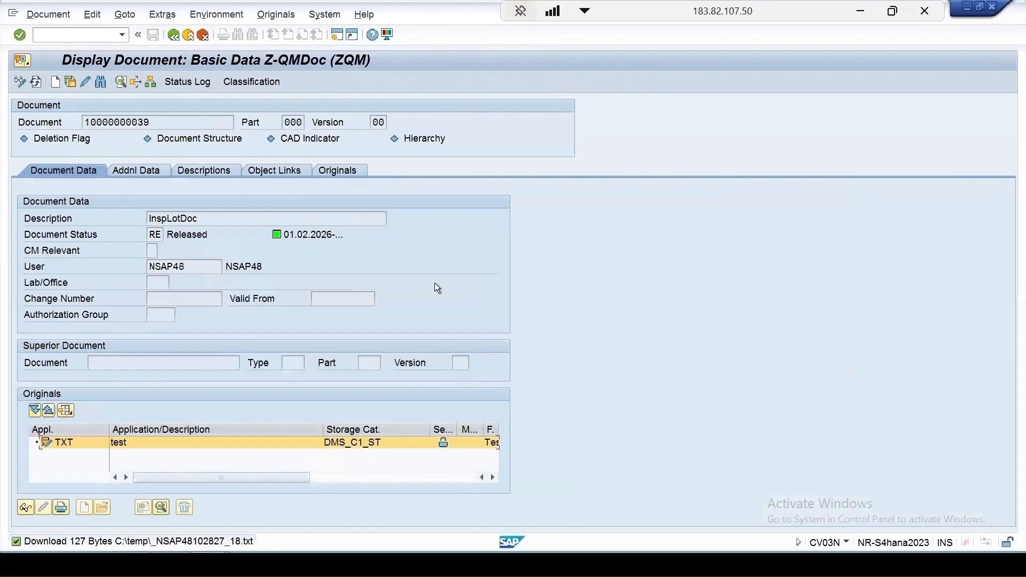
click(173, 36)
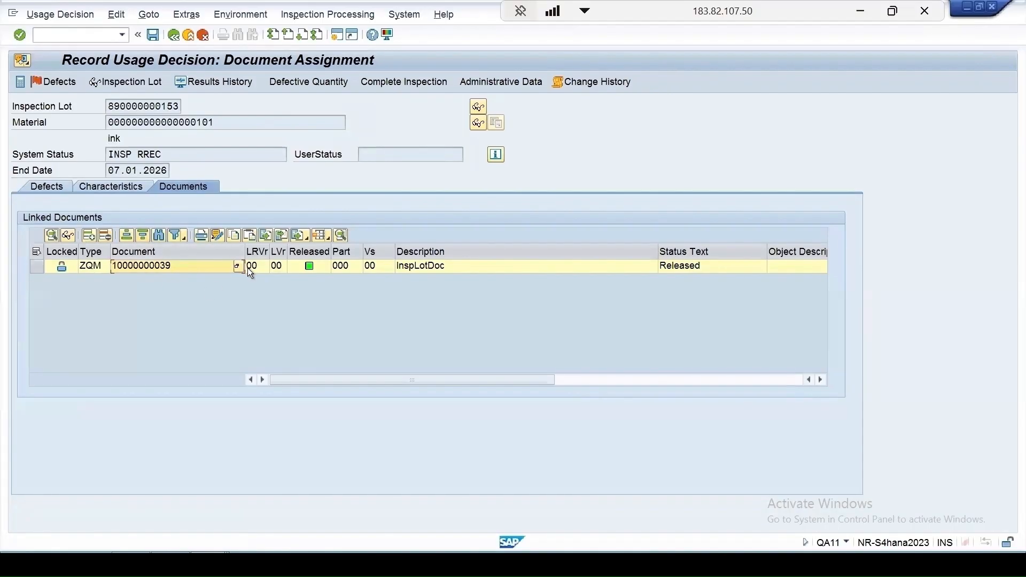
- Save the changes to the InspLotDoc document in the other session and exit to the initial change screen
click(153, 36)
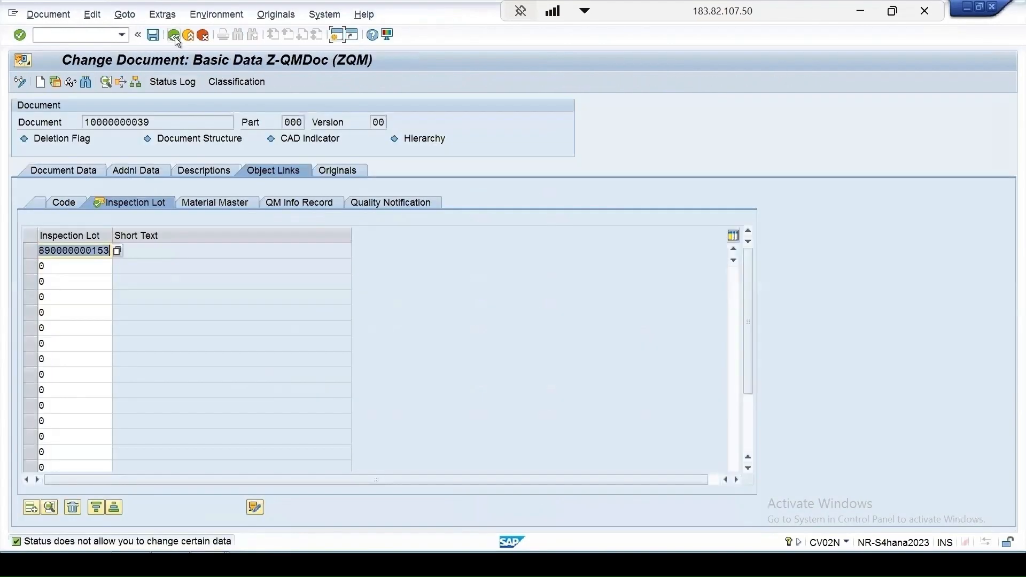
click(174, 35)
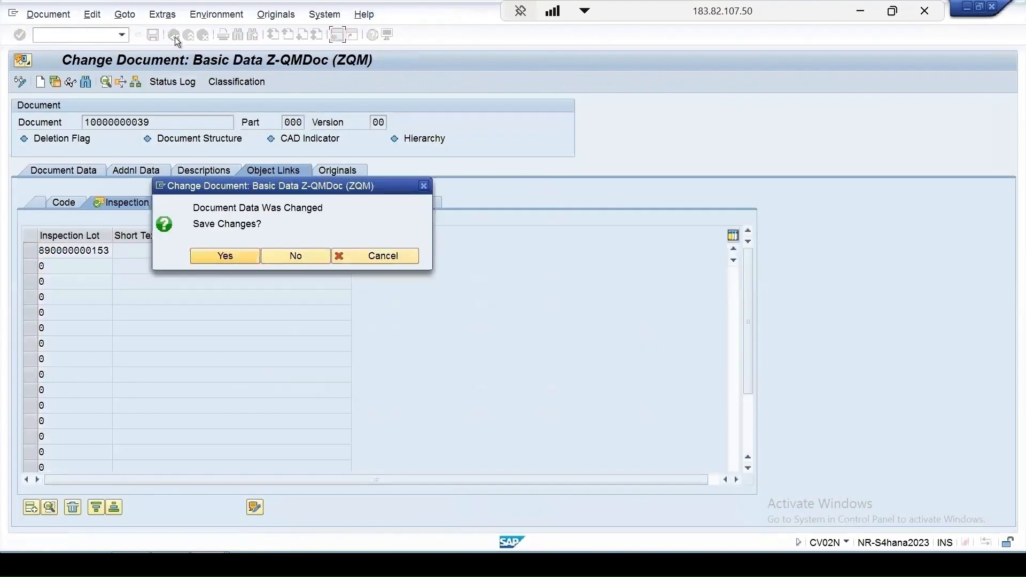
click(226, 256)
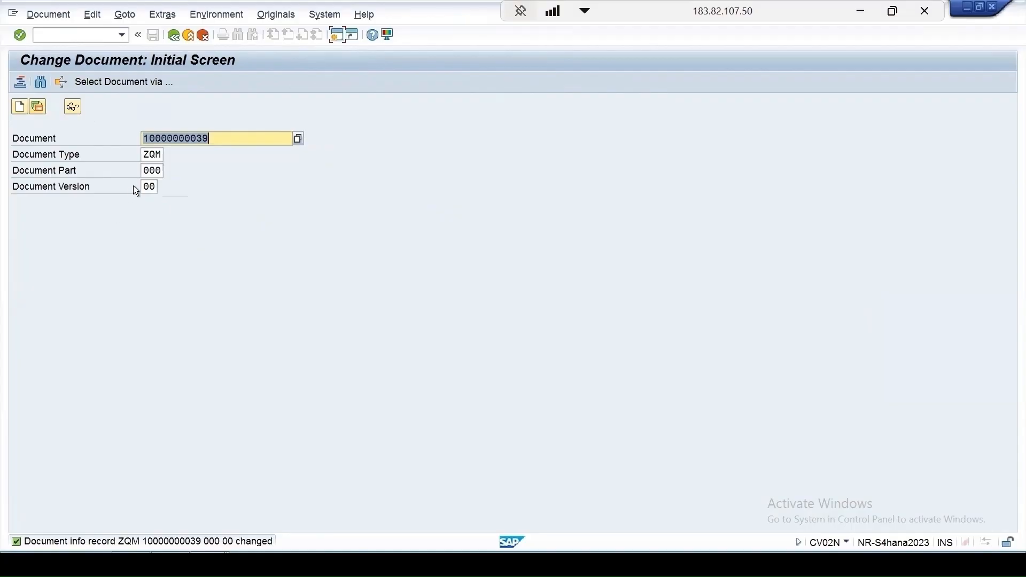
- Create a new version of the ZQM document from part 000 version 00, copying its Inspection Lot object links
click(156, 187)
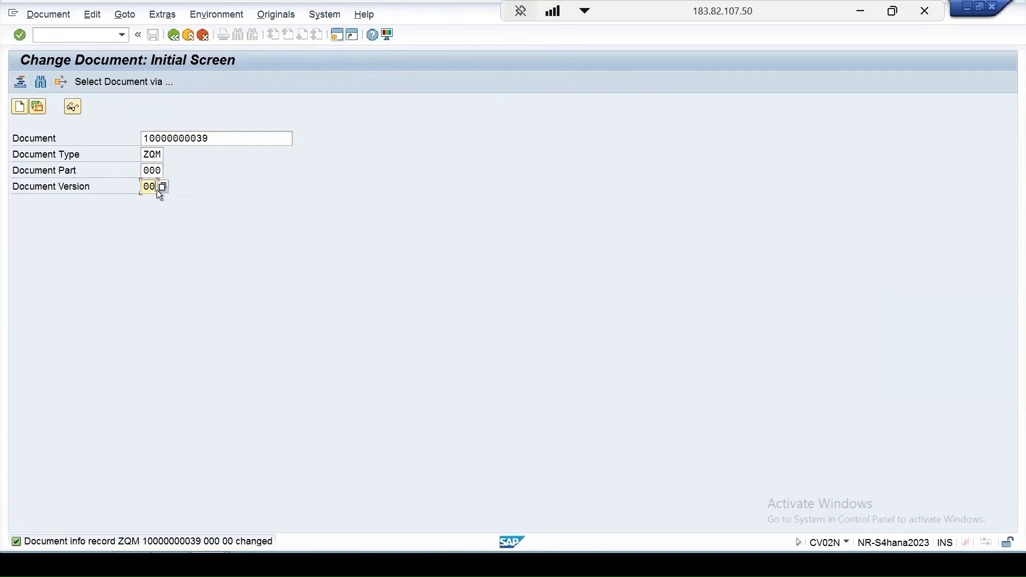
click(41, 109)
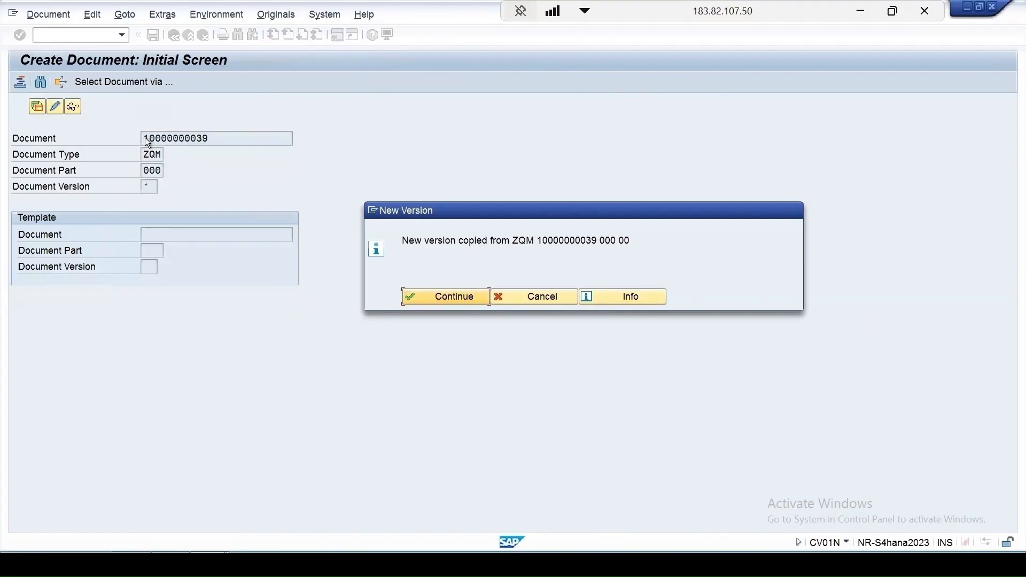
click(447, 300)
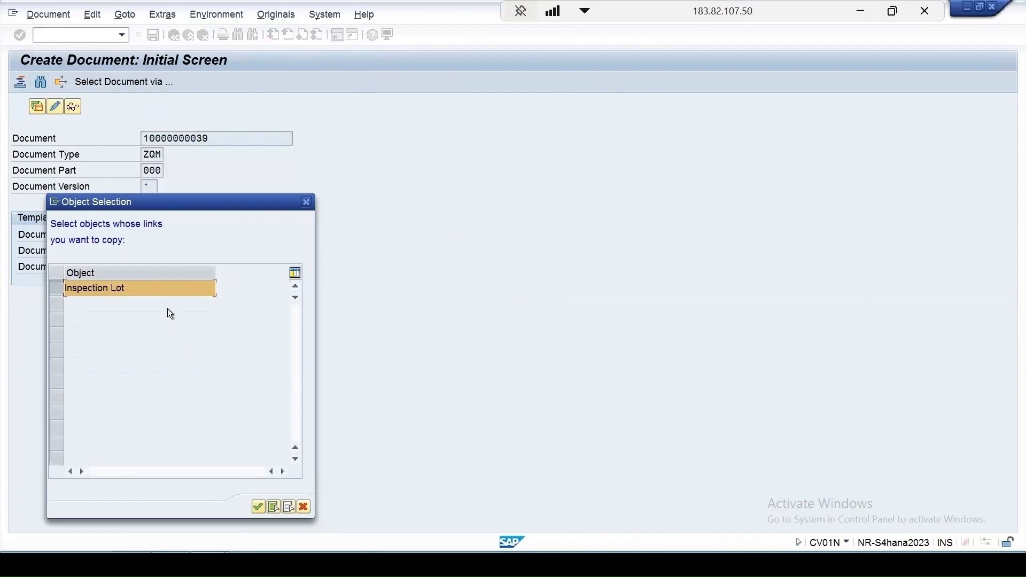
click(258, 507)
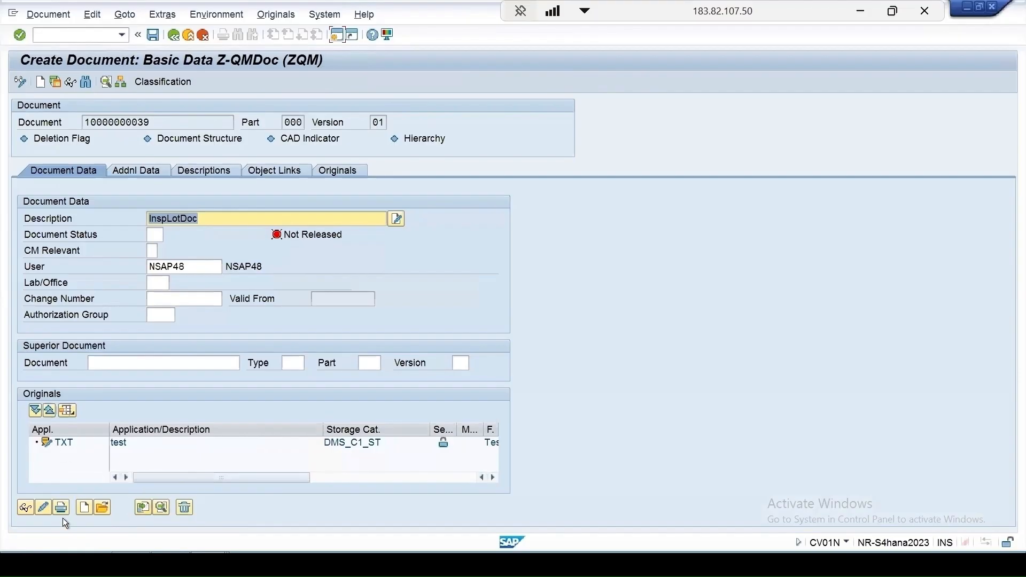
- Set the new version's document status to AR (Archived)
click(82, 511)
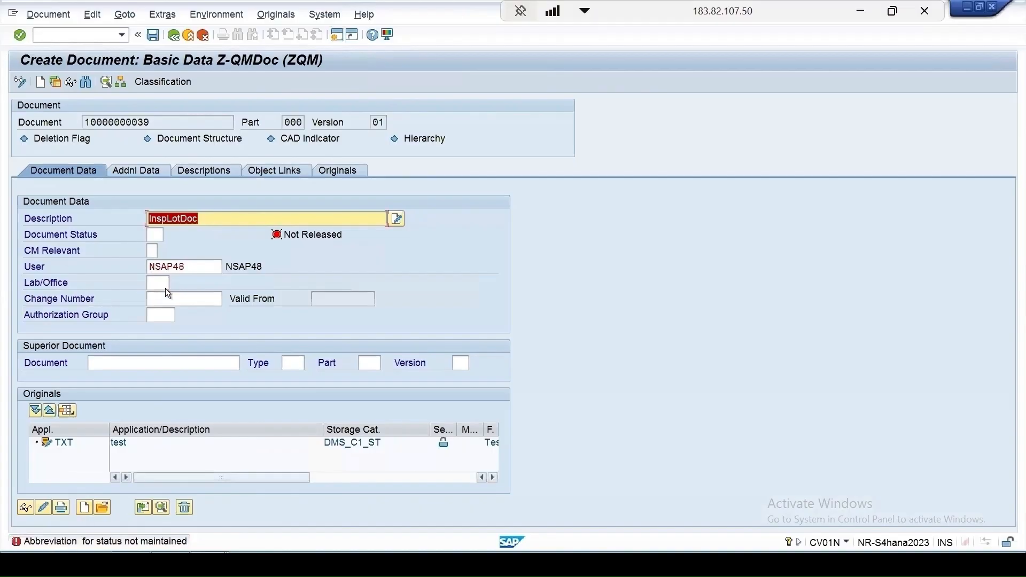
click(152, 234)
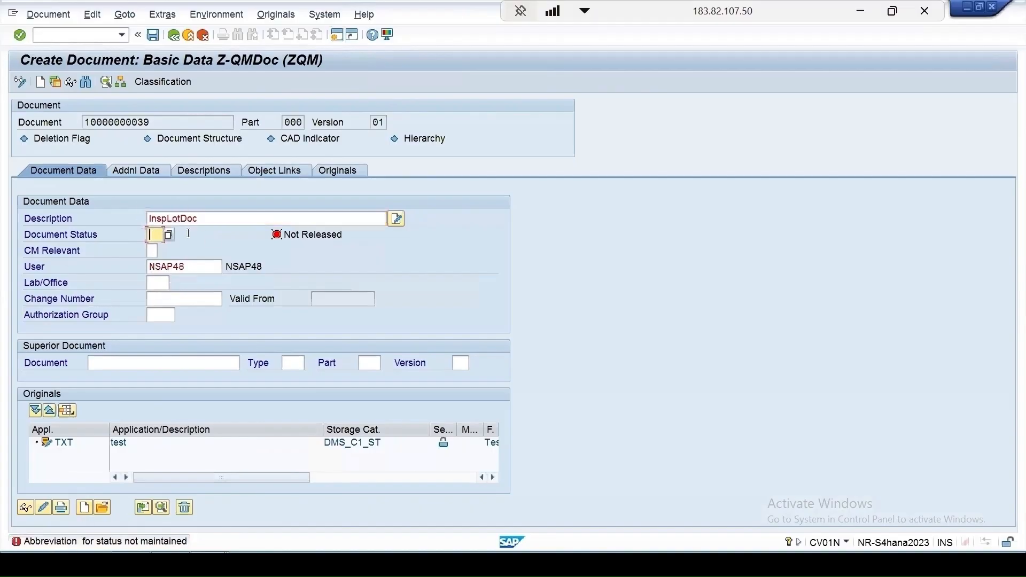
click(169, 234)
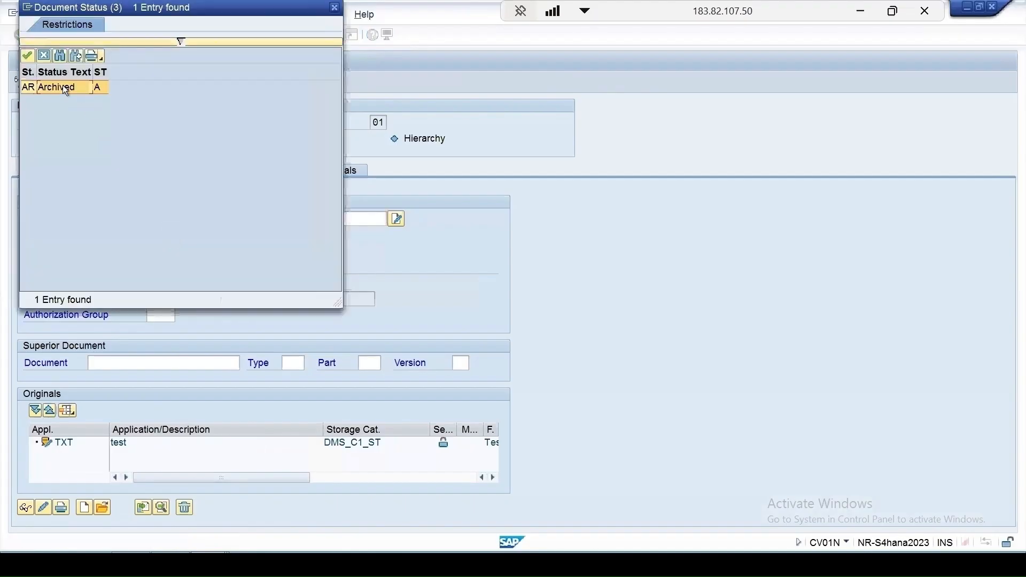
double_click(62, 85)
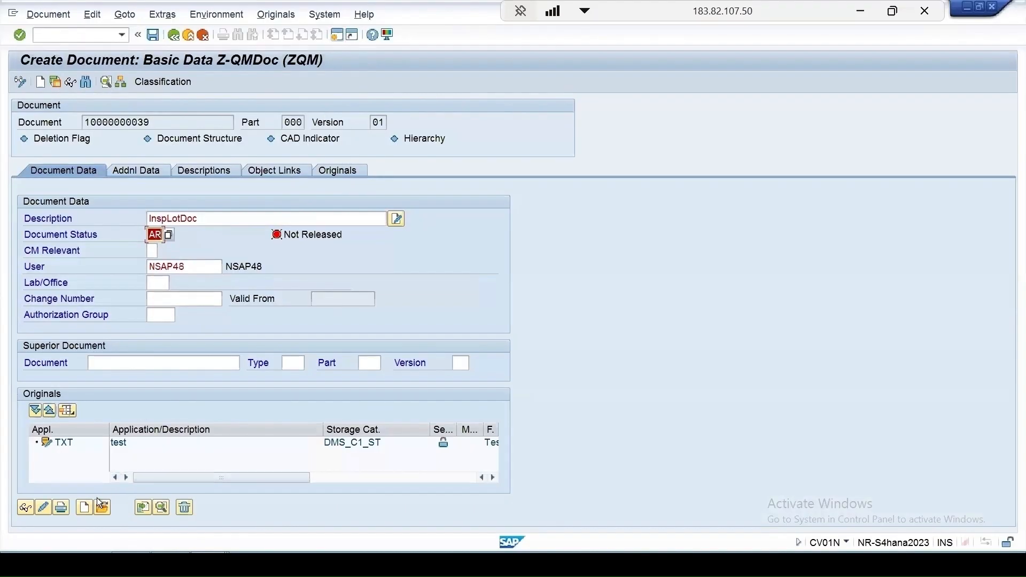
- Start a new main original for the document version with application GIF and the description "test"
click(84, 509)
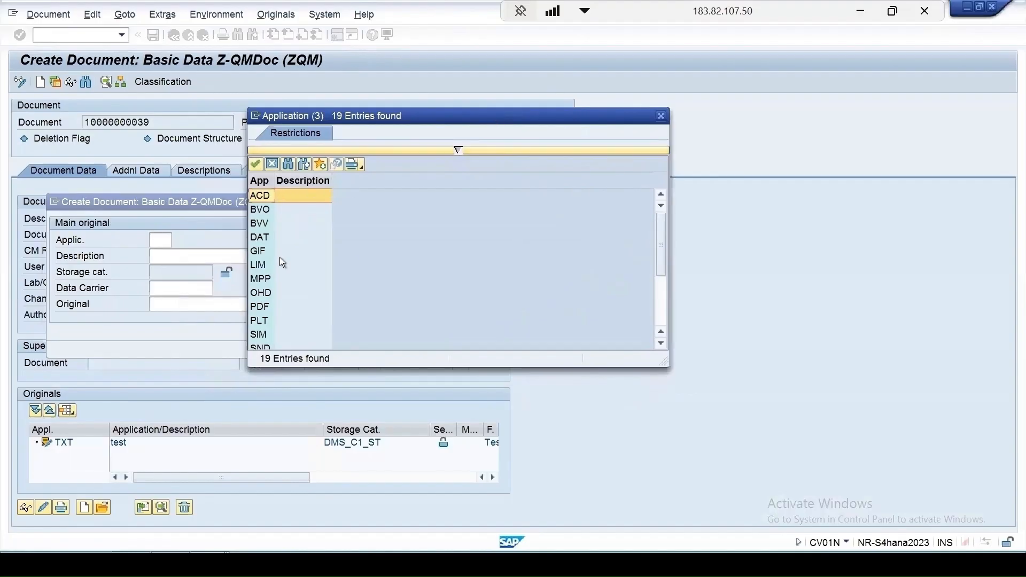
scroll(280, 257, down, 3)
scroll(283, 274, up, 1)
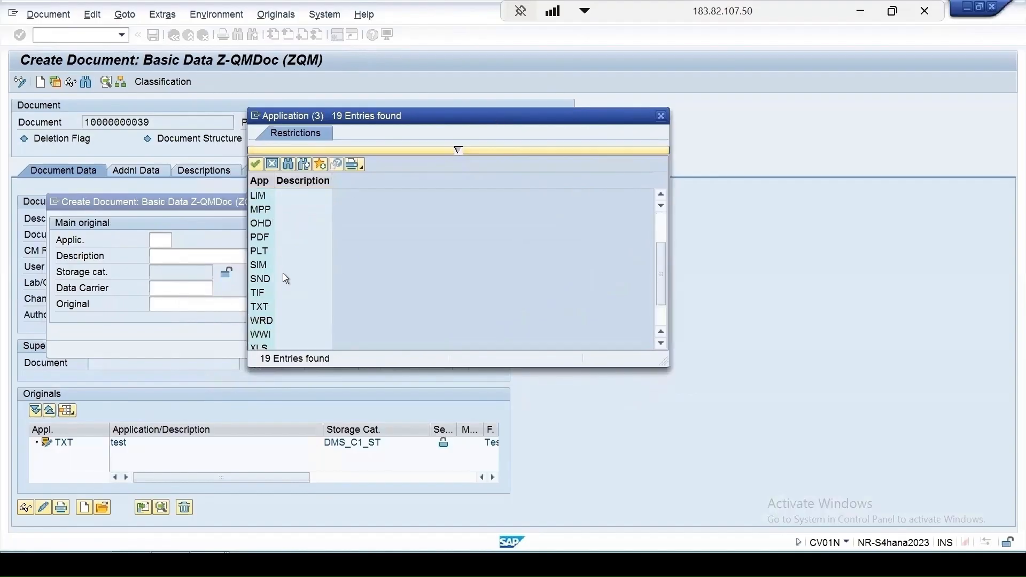
scroll(283, 274, up, 2)
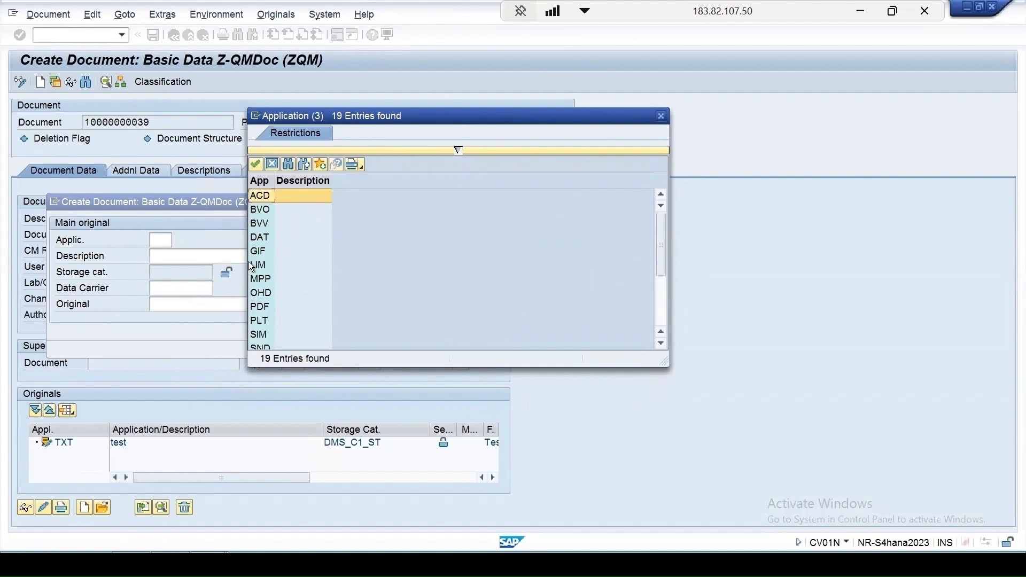
double_click(258, 251)
click(184, 257)
click(184, 260)
click(155, 271)
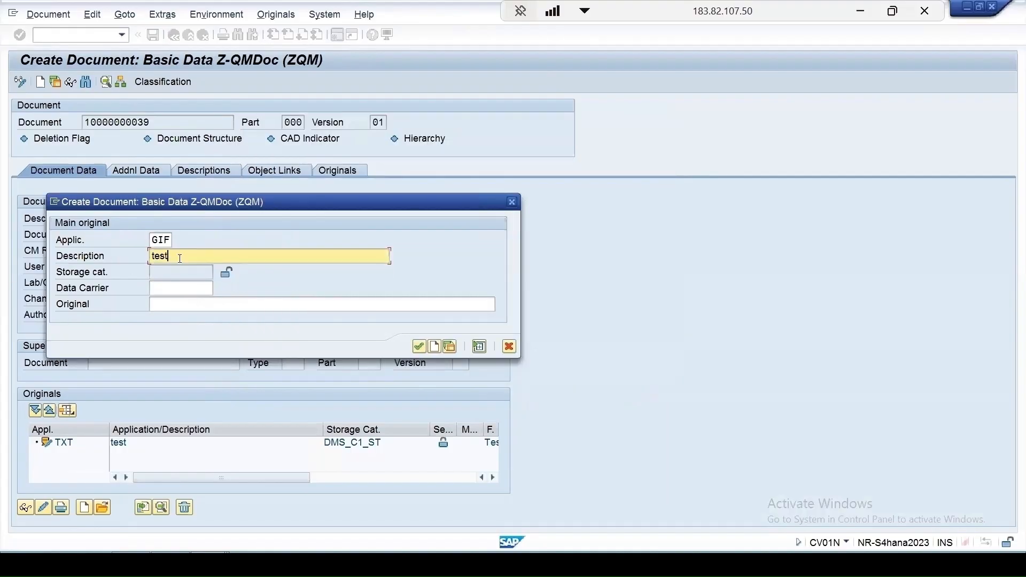
- Assign data carrier DEFAULT and the Desktop file download.gif to the new original, and add it with file access allowed
click(177, 289)
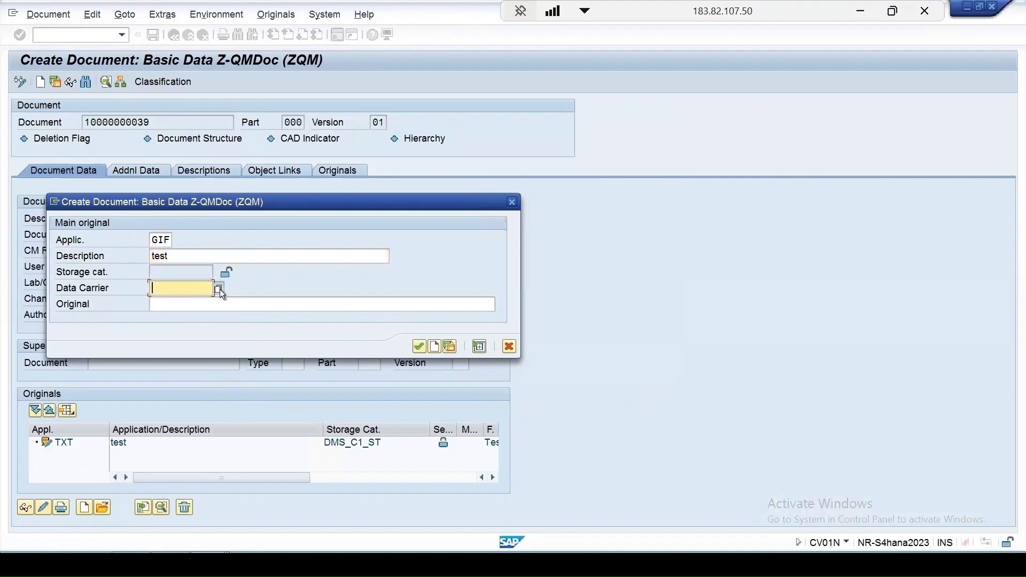
click(220, 290)
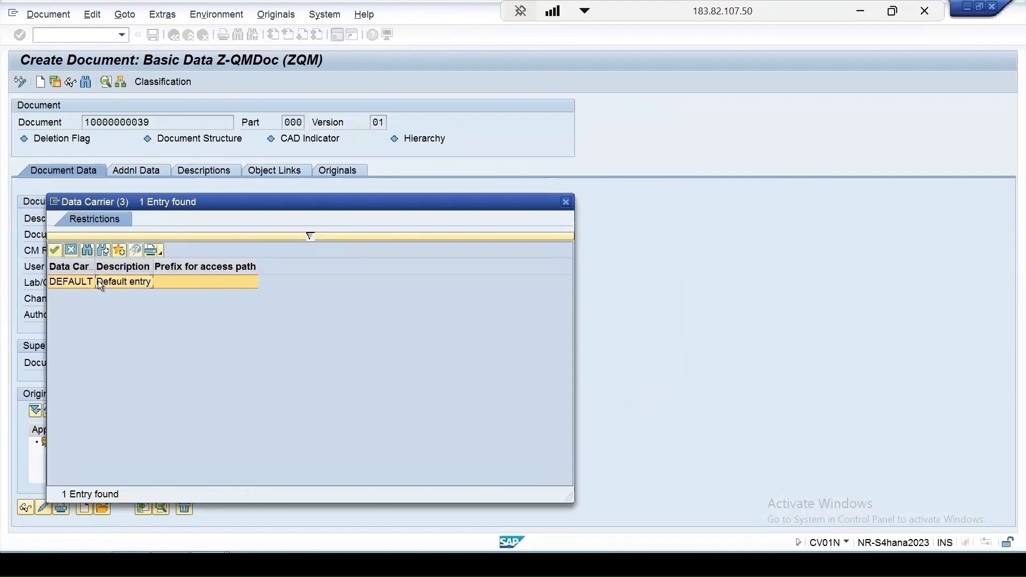
double_click(98, 281)
click(171, 304)
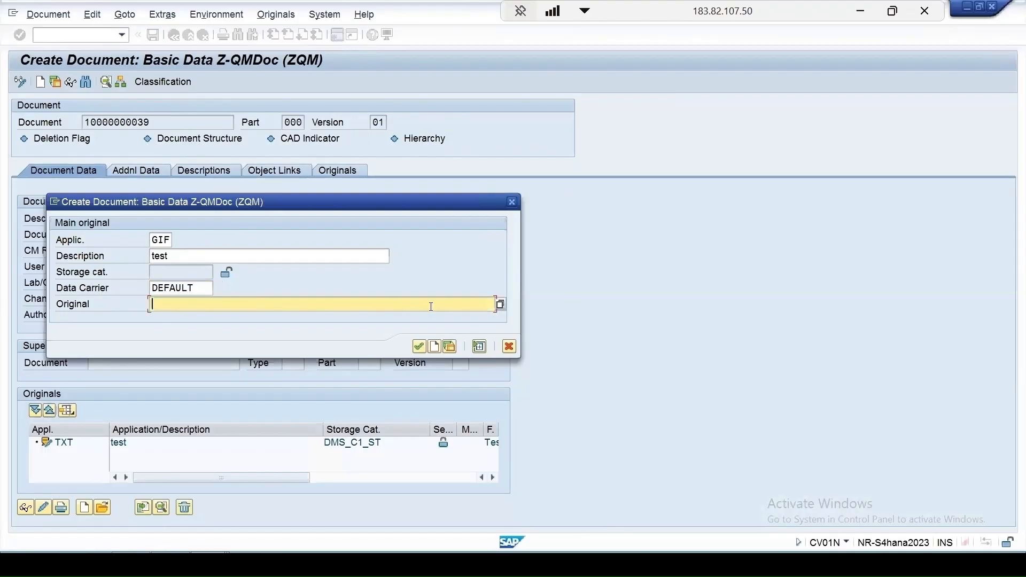
click(501, 303)
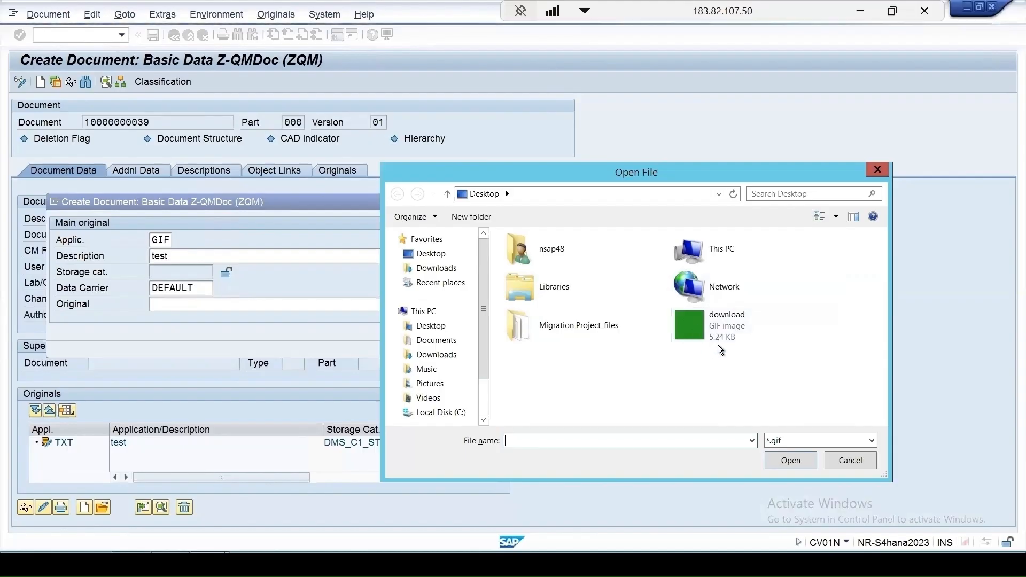
double_click(691, 335)
click(124, 309)
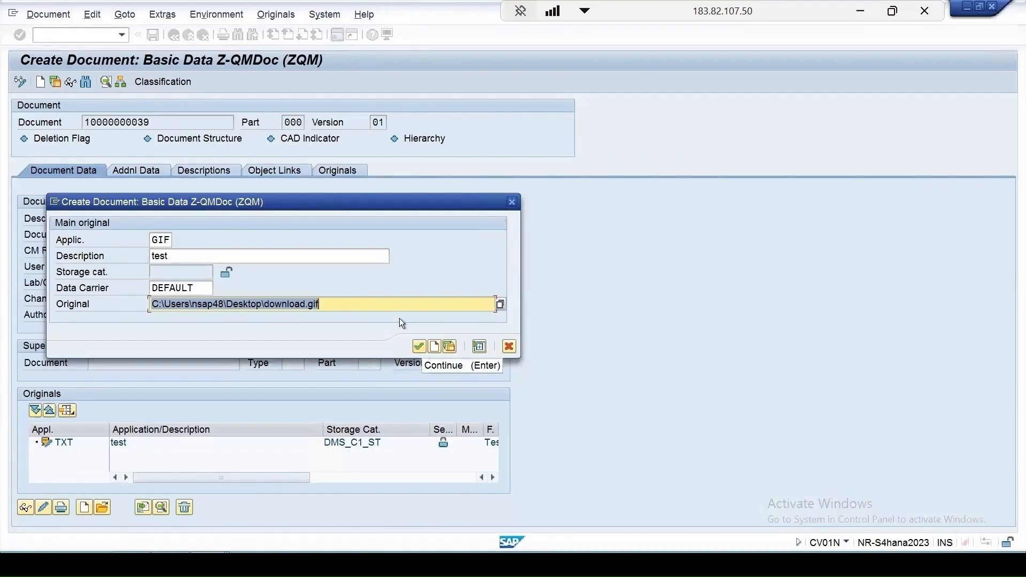
click(419, 348)
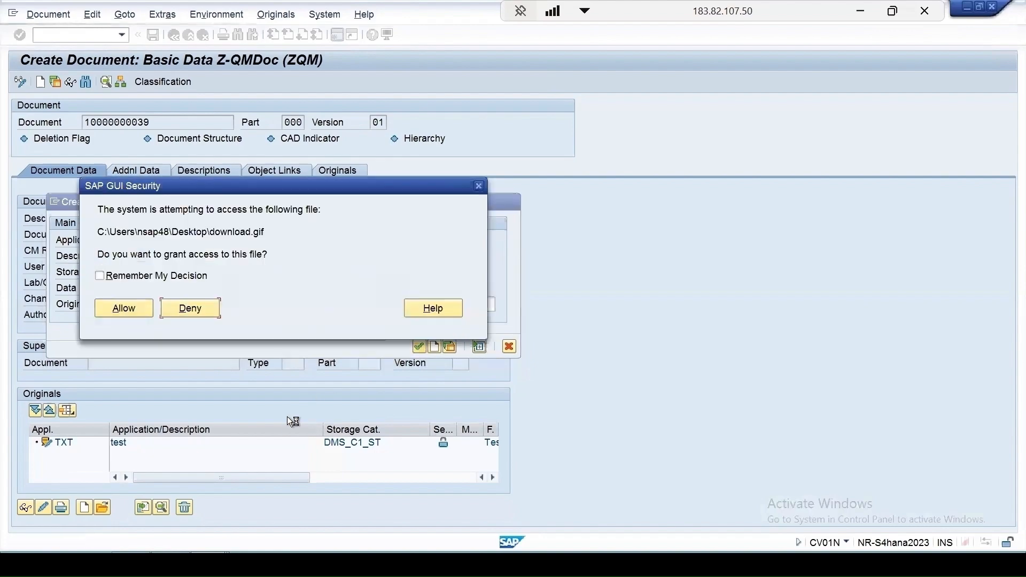
click(133, 309)
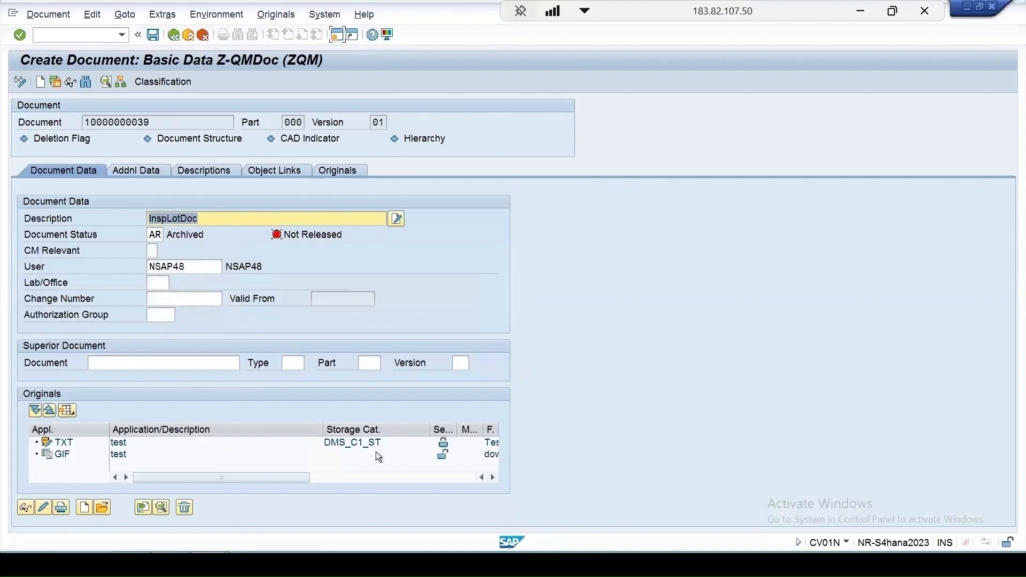
- Check the GIF original into storage category DMS_C1_ST and save the new document version, allowing access to download.gif
click(299, 170)
click(341, 169)
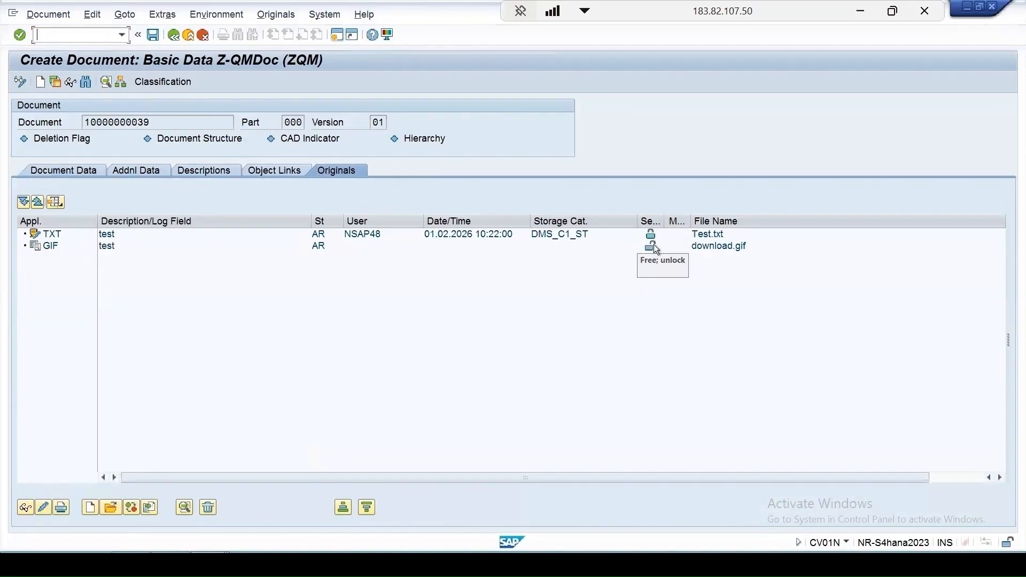
click(60, 173)
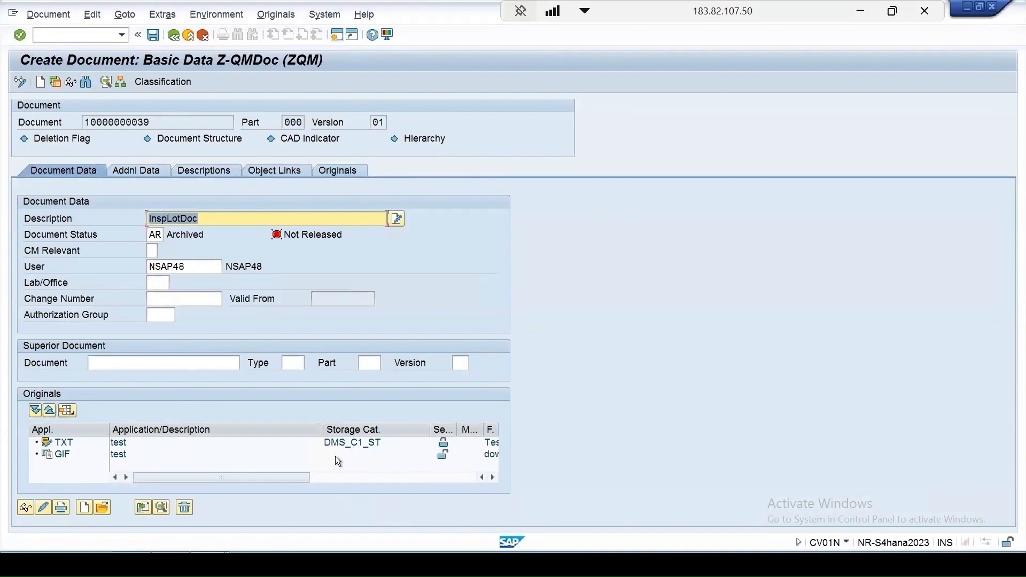
right_click(133, 454)
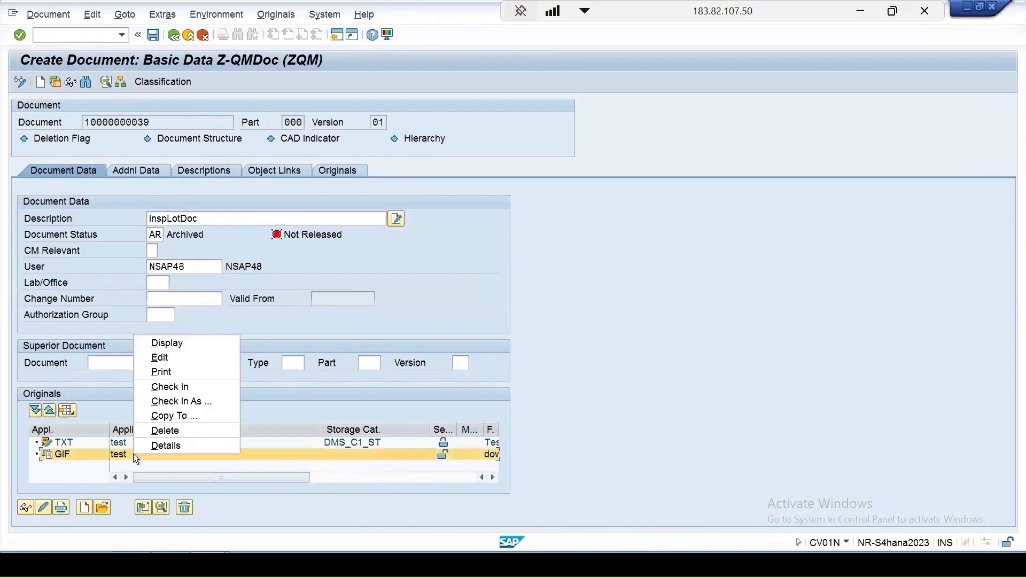
click(191, 389)
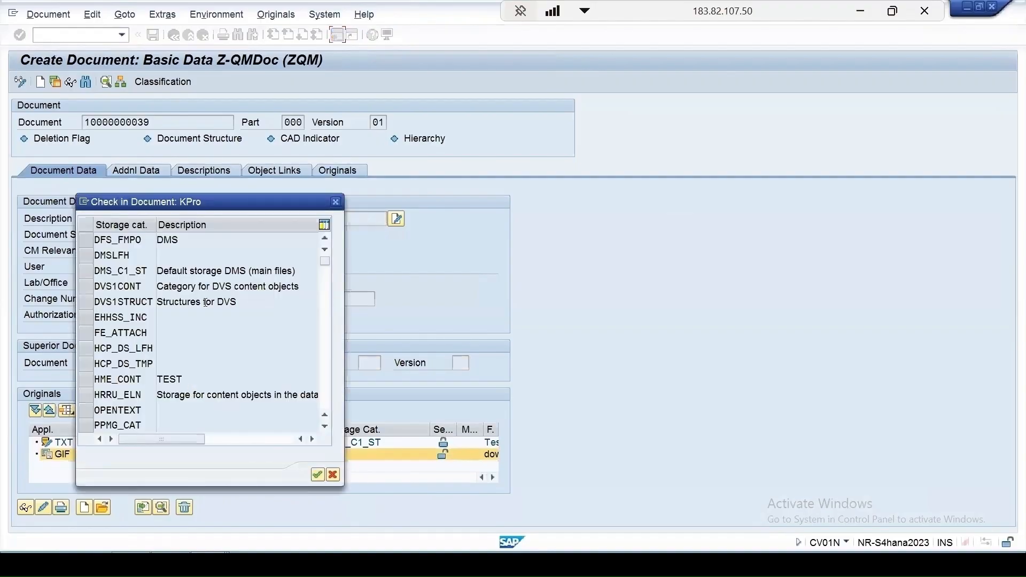
double_click(196, 273)
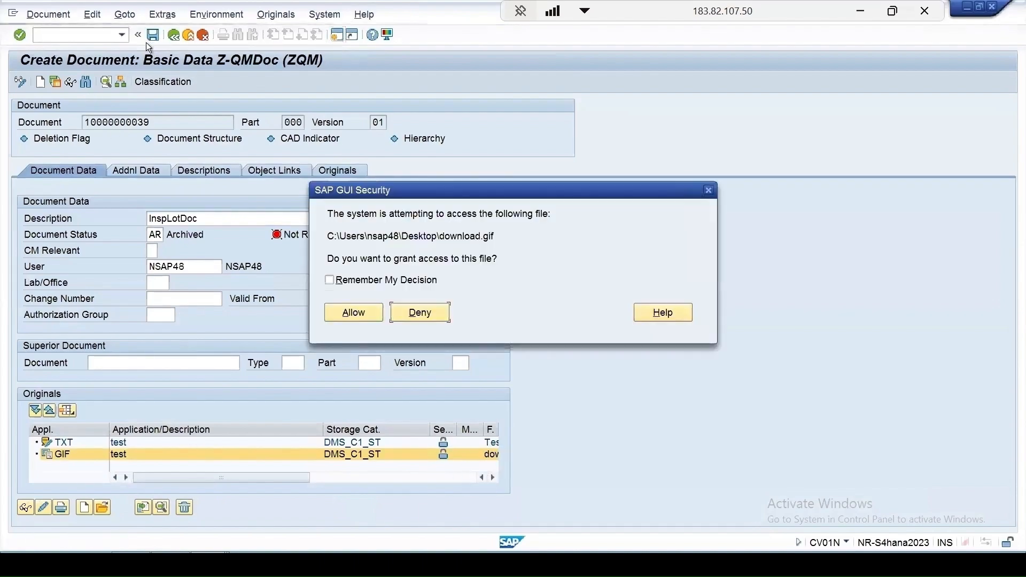
click(370, 317)
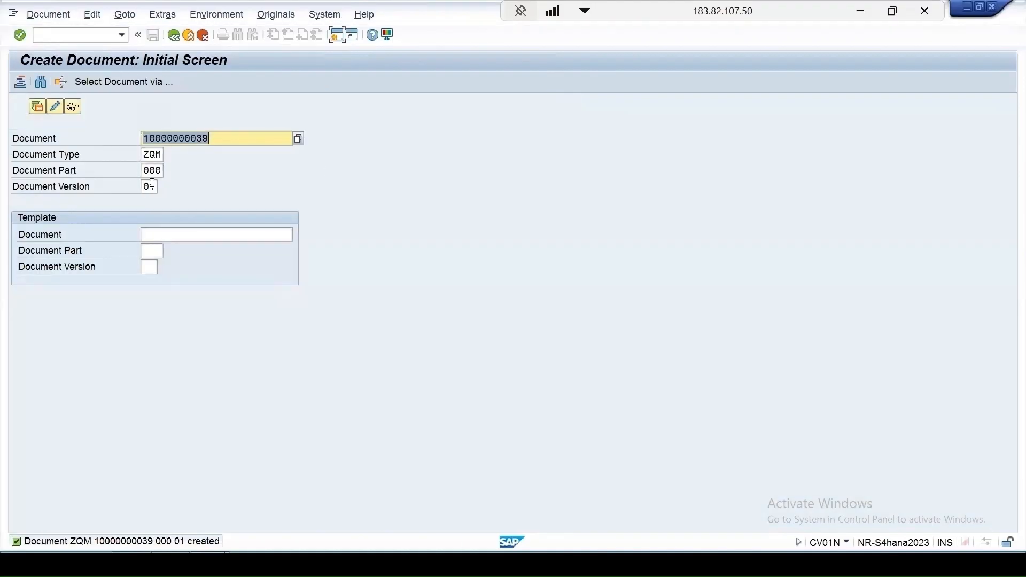
- Open version 00 of the ZQM document in change mode to check its status and original, and return to the initial screen
click(150, 187)
text(00)
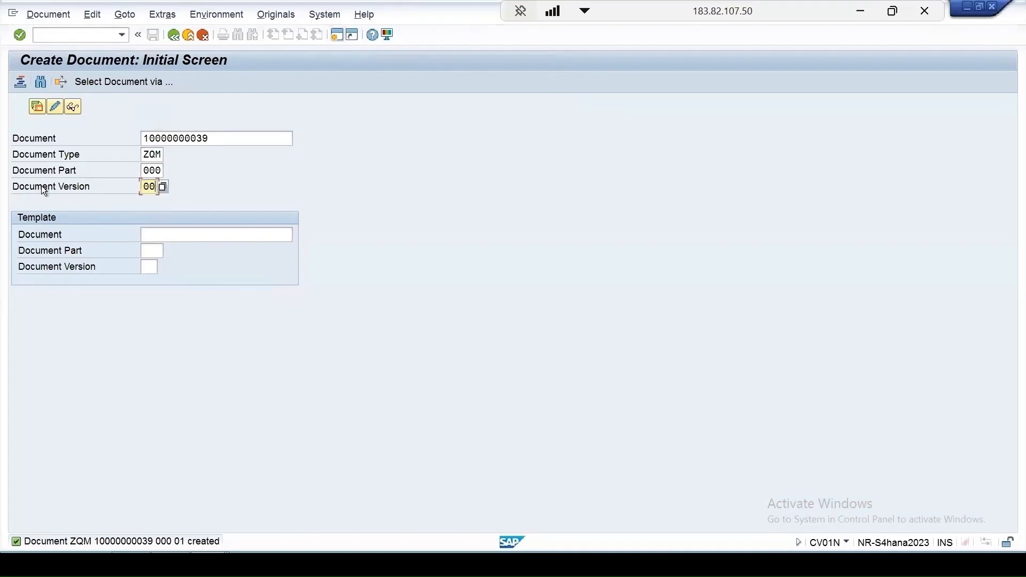
click(43, 17)
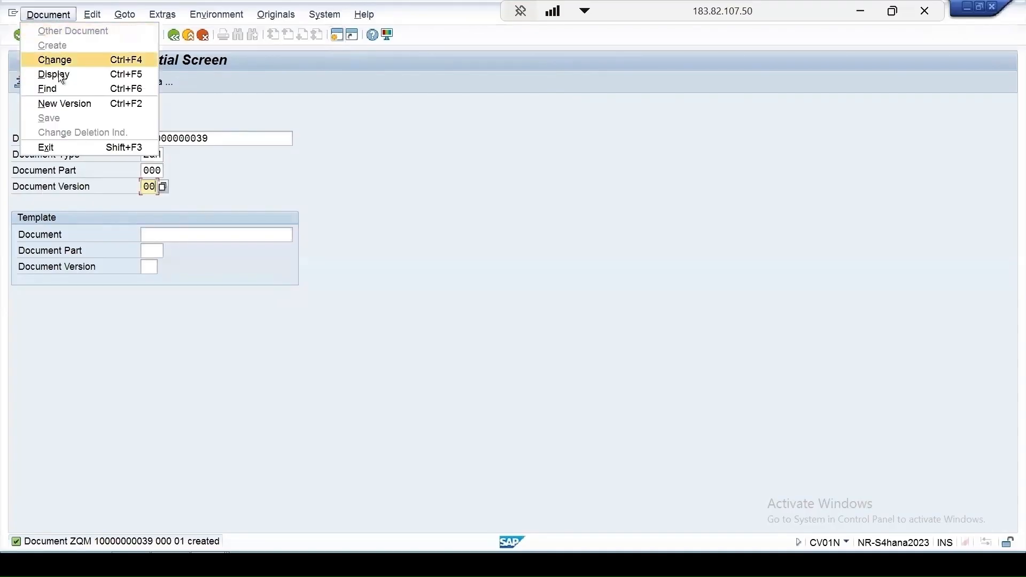
click(68, 65)
key(Return)
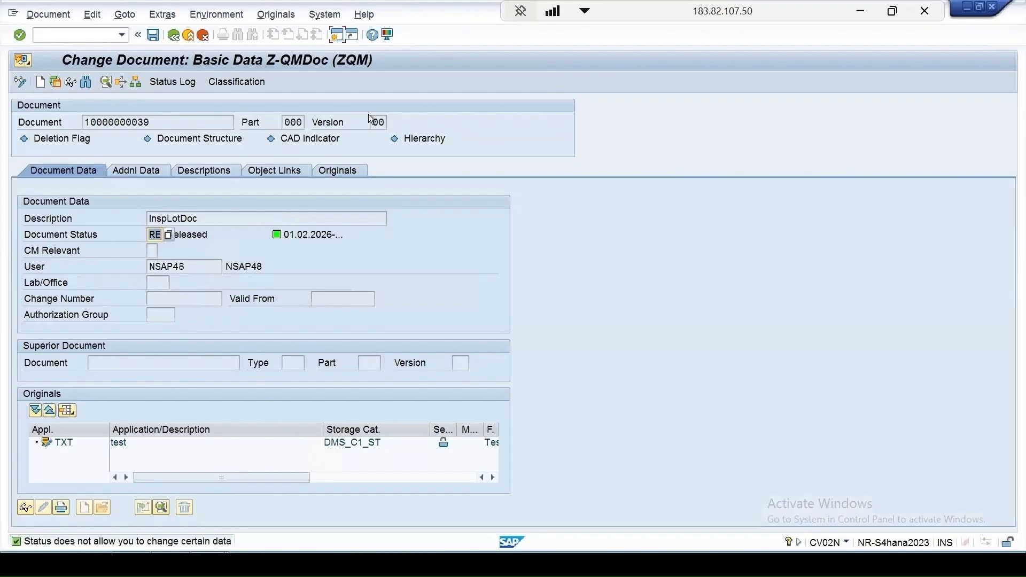
click(174, 36)
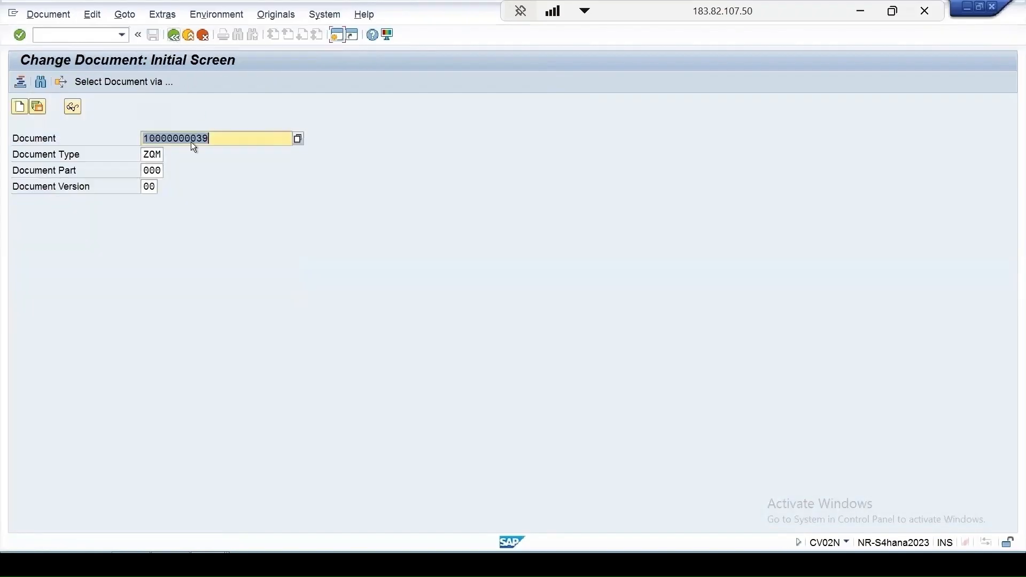
- Open document version 01 for changing and review its additional data, descriptions and inspection lot link
click(155, 189)
key(BackSpace)
text(1)
key(Return)
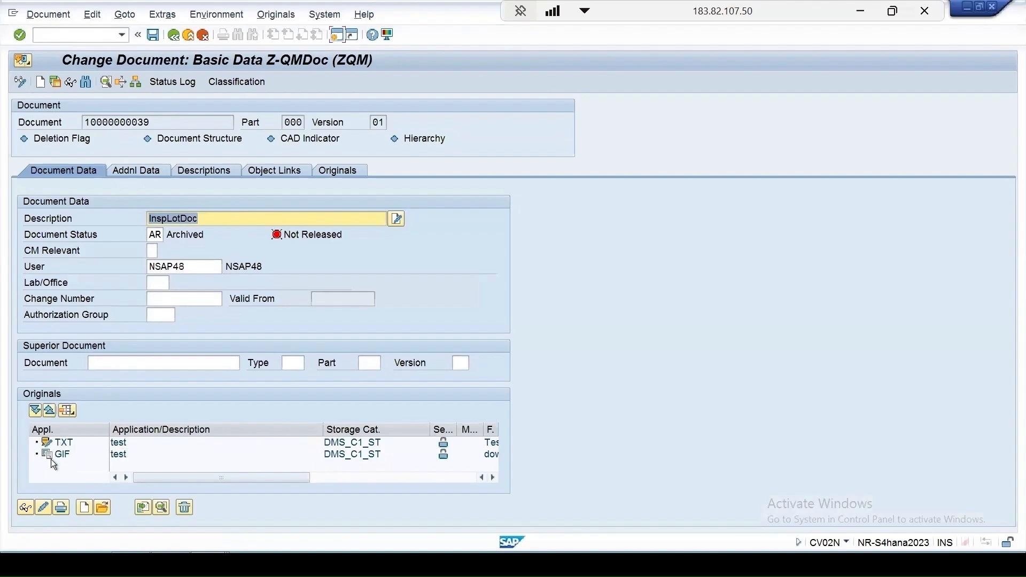
click(137, 171)
click(226, 170)
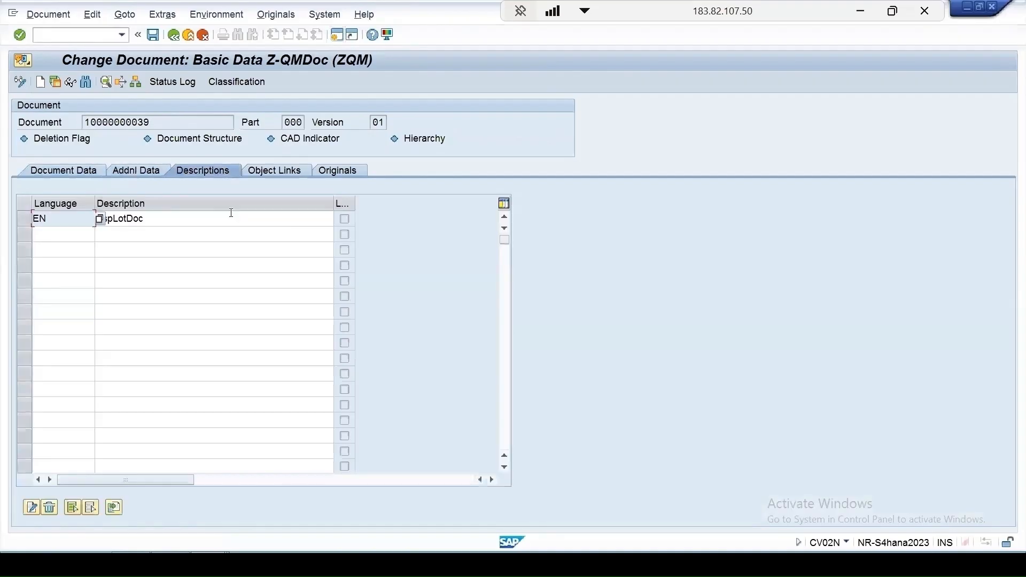
click(277, 173)
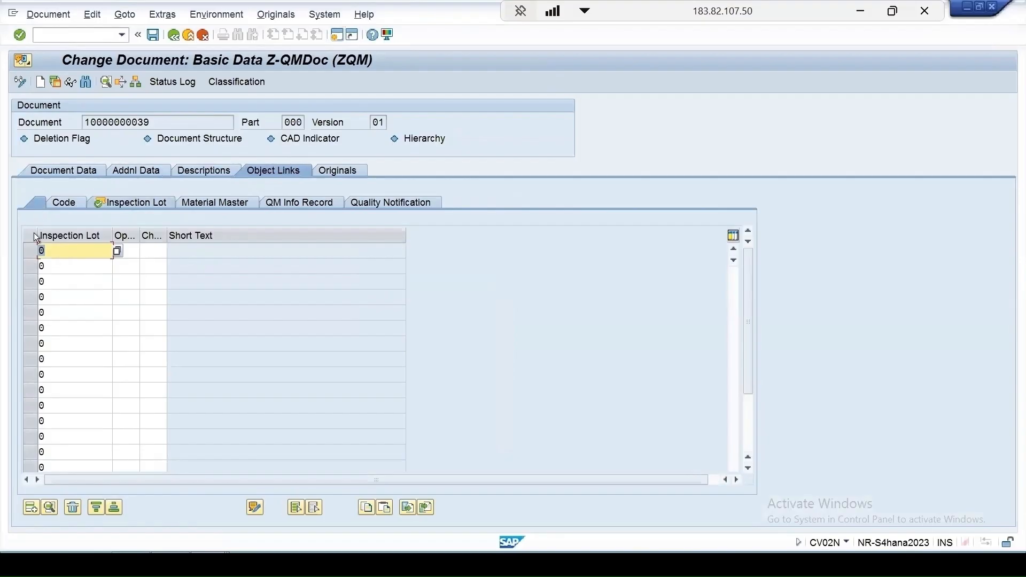
click(137, 202)
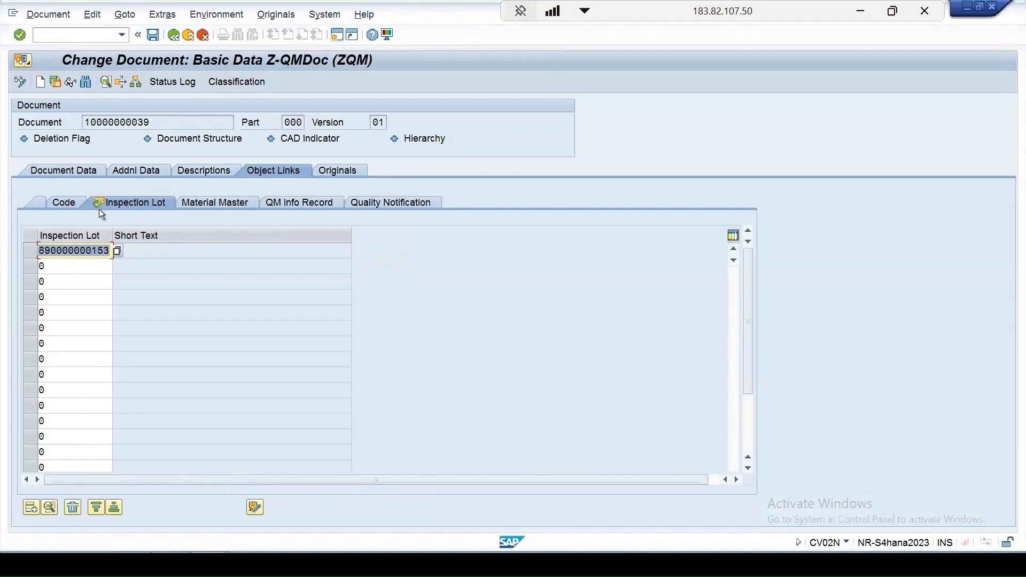
- Start a code object link for version 01 with catalog 1 (Characteristic Attributes) and code group COLOR
click(63, 207)
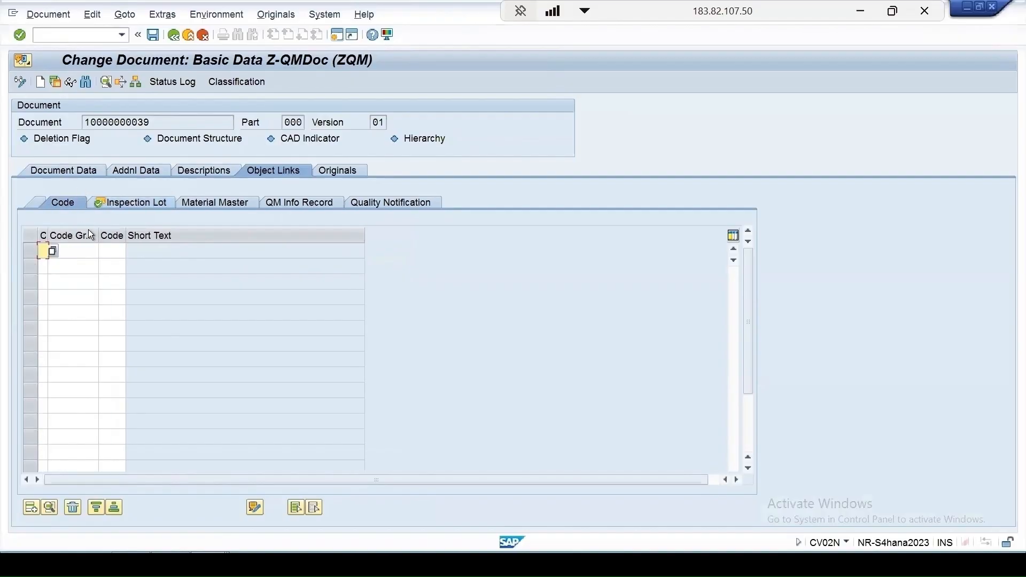
click(53, 251)
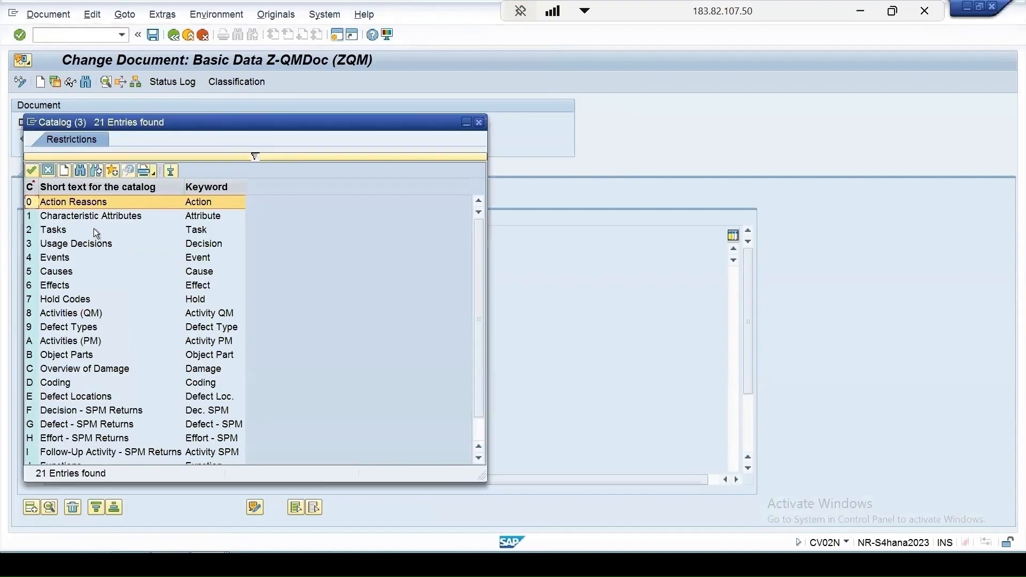
drag(175, 126, 377, 106)
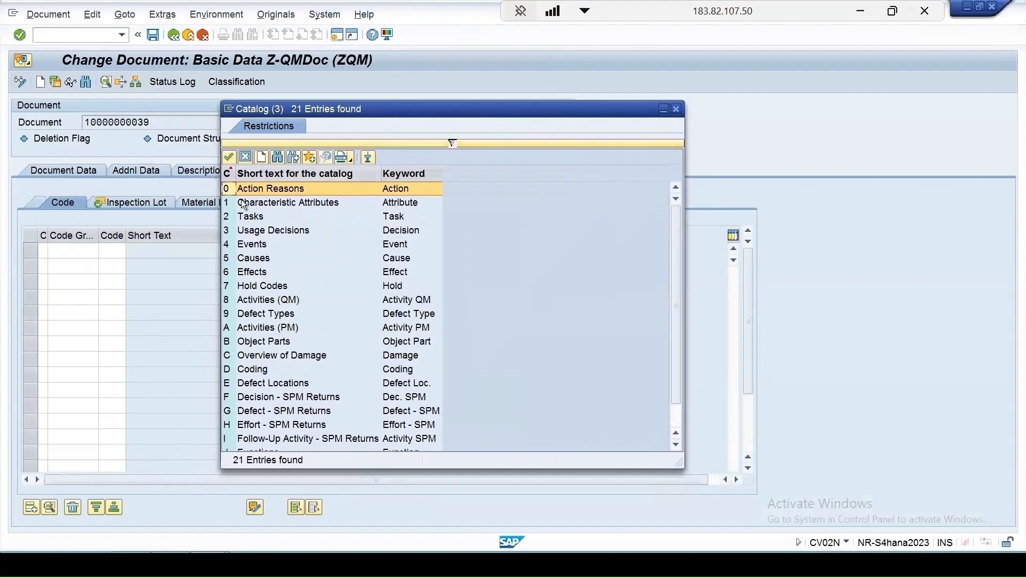
double_click(299, 210)
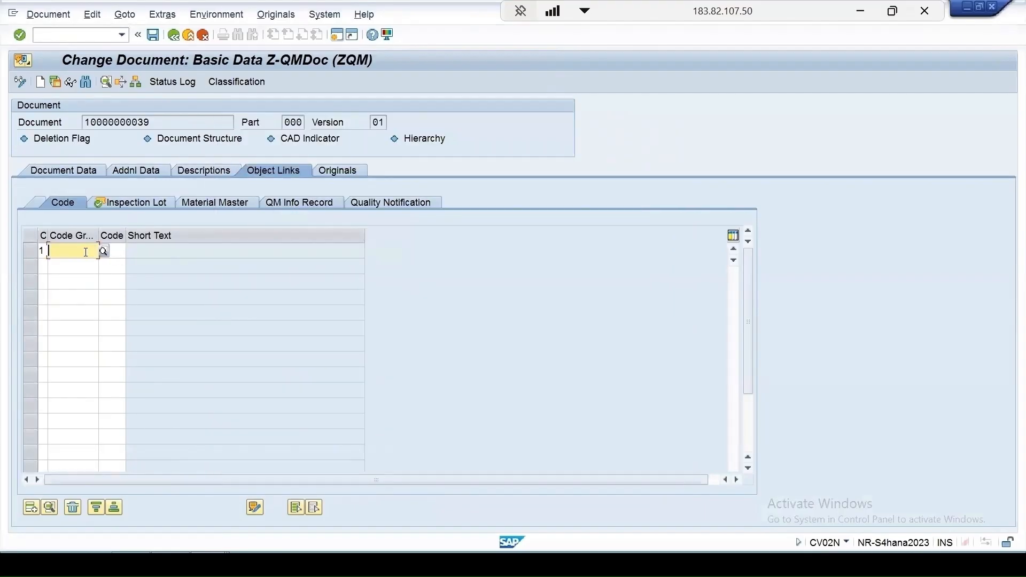
click(102, 250)
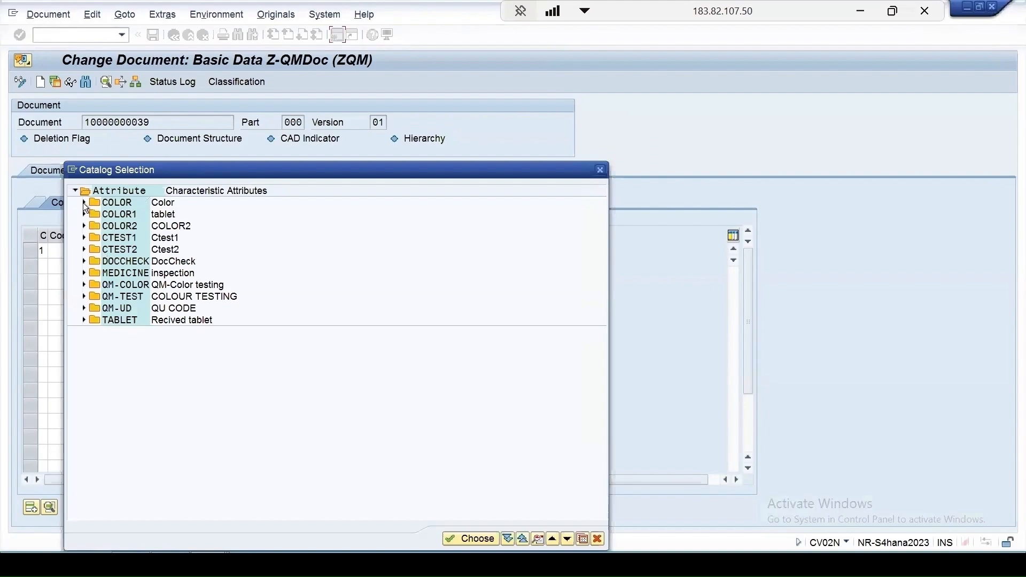
double_click(105, 203)
- Assign code 4 (Green) to the COLOR object link and save the document
click(118, 252)
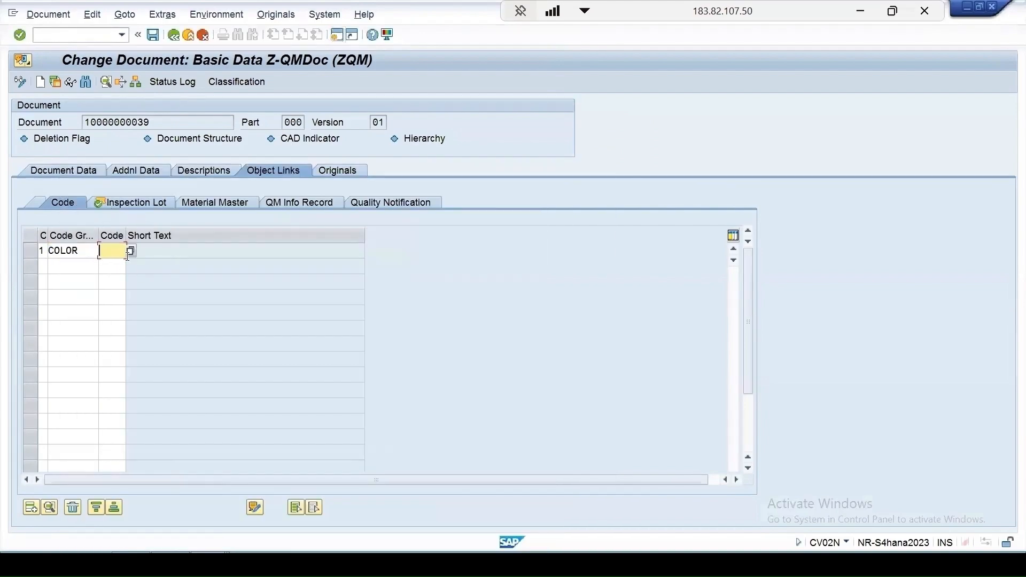
click(130, 251)
double_click(168, 297)
key(Return)
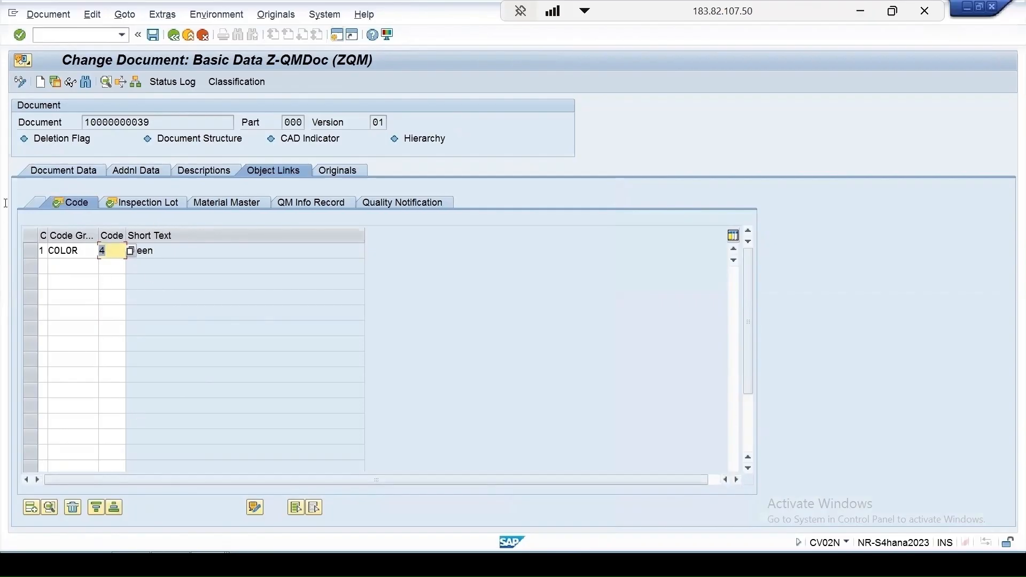
click(153, 35)
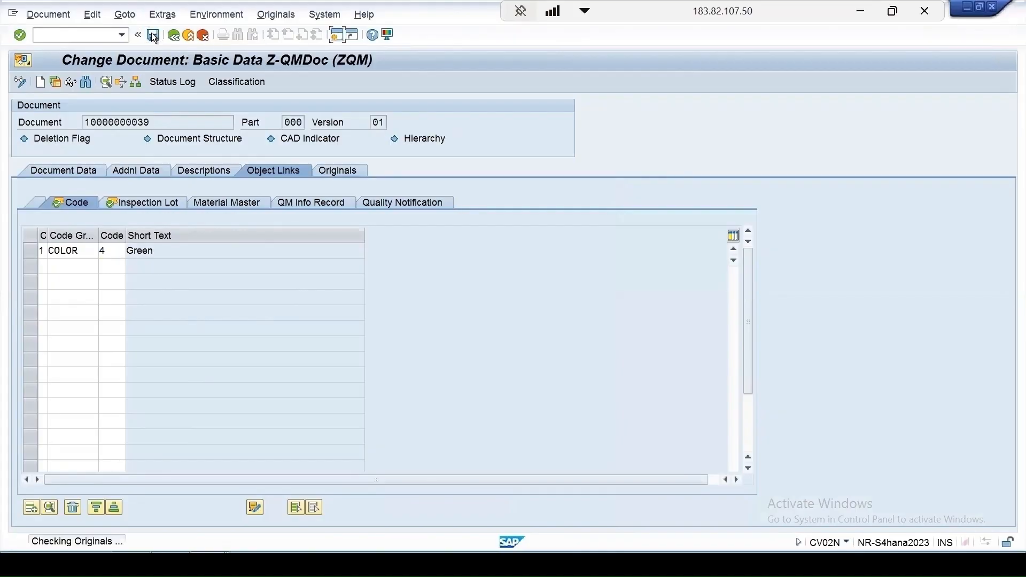